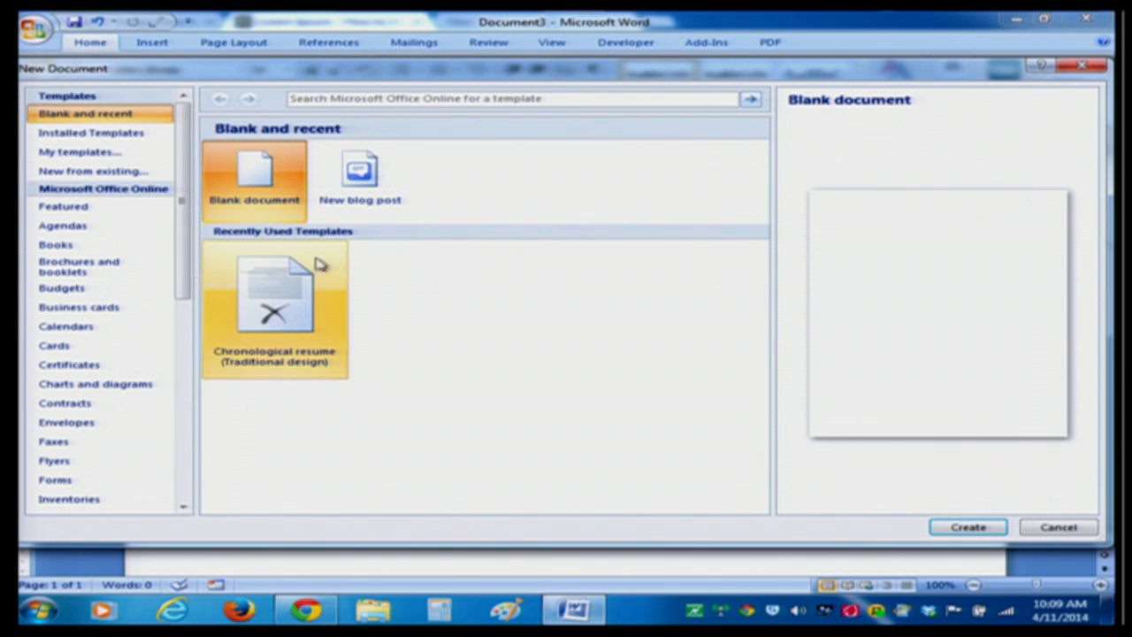
- Browse the online Brochures templates, previewing the recruiting, tri-fold business, business and Trendy Eclectic designs
drag(187, 241, 189, 285)
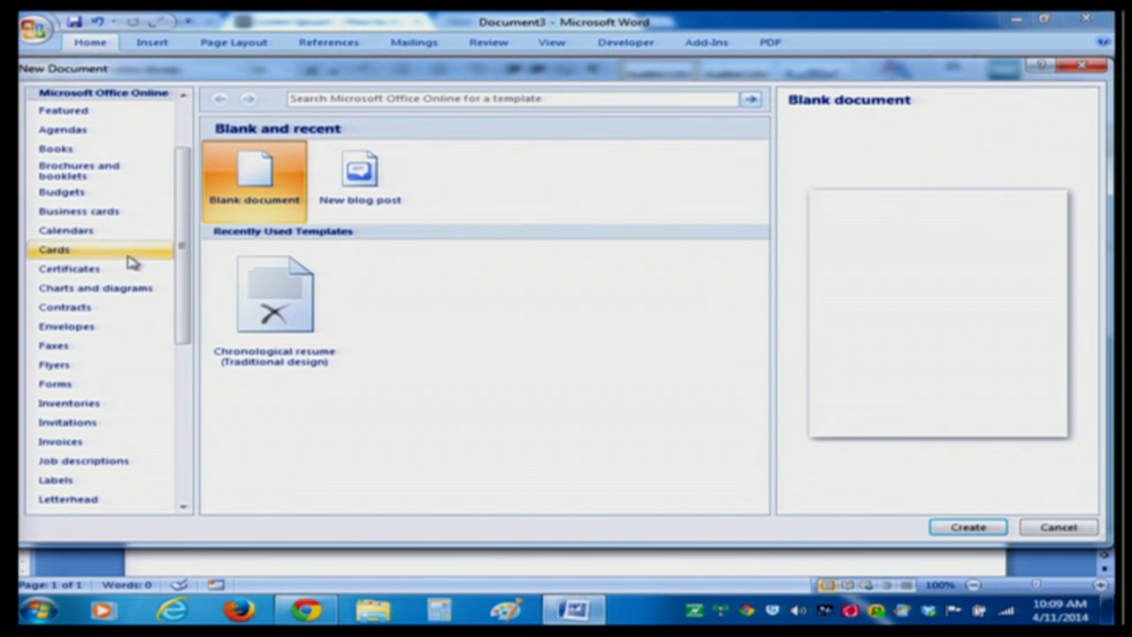
click(64, 177)
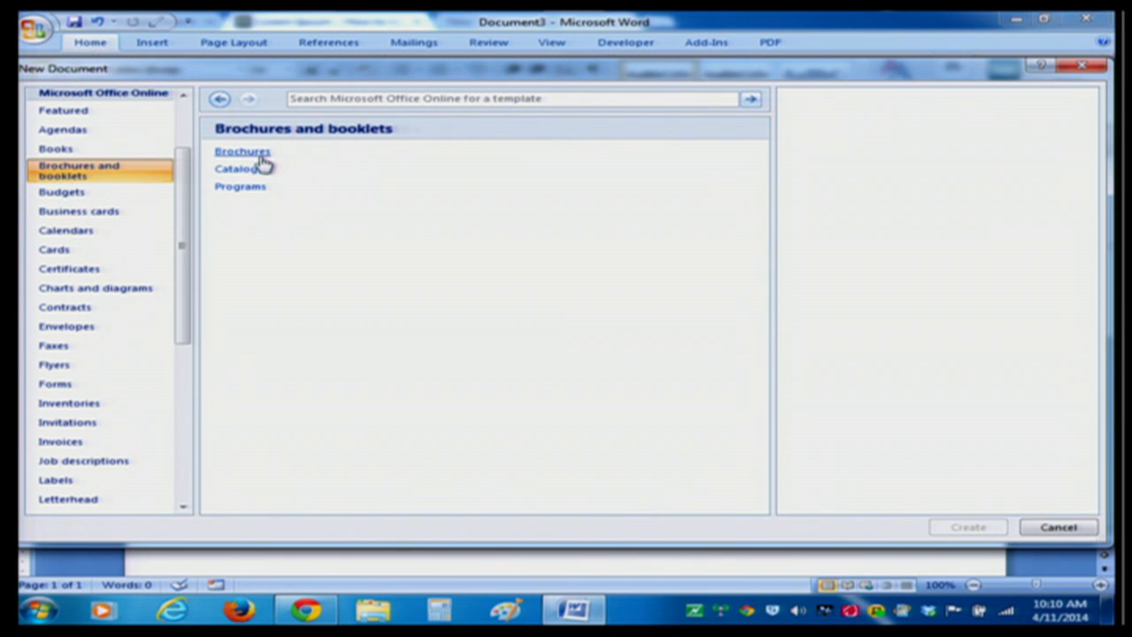
click(243, 152)
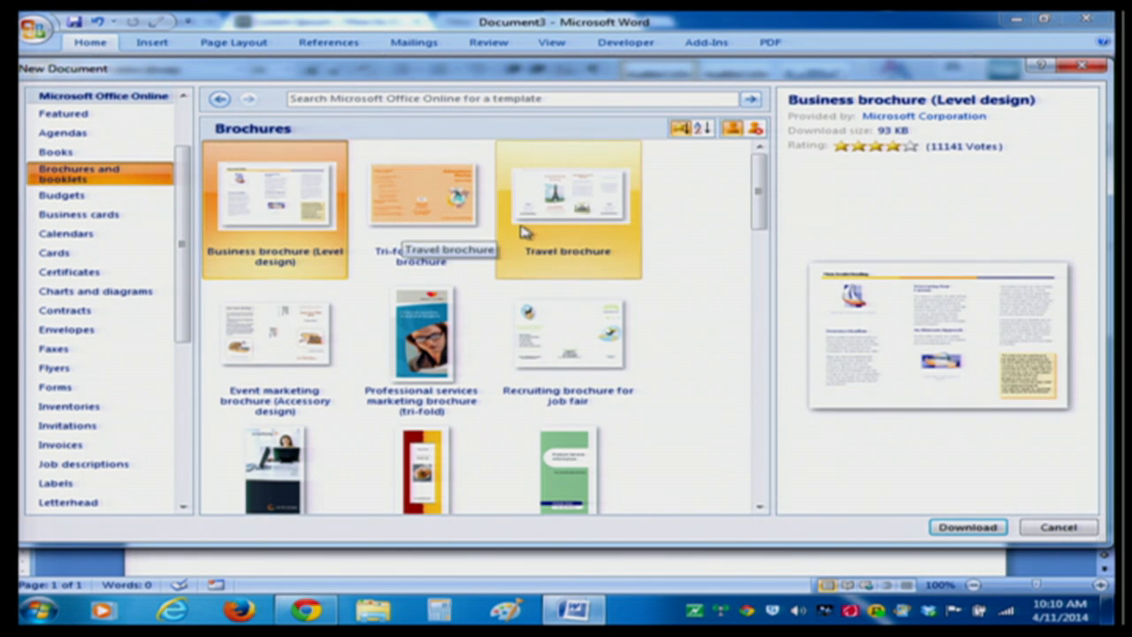
click(565, 359)
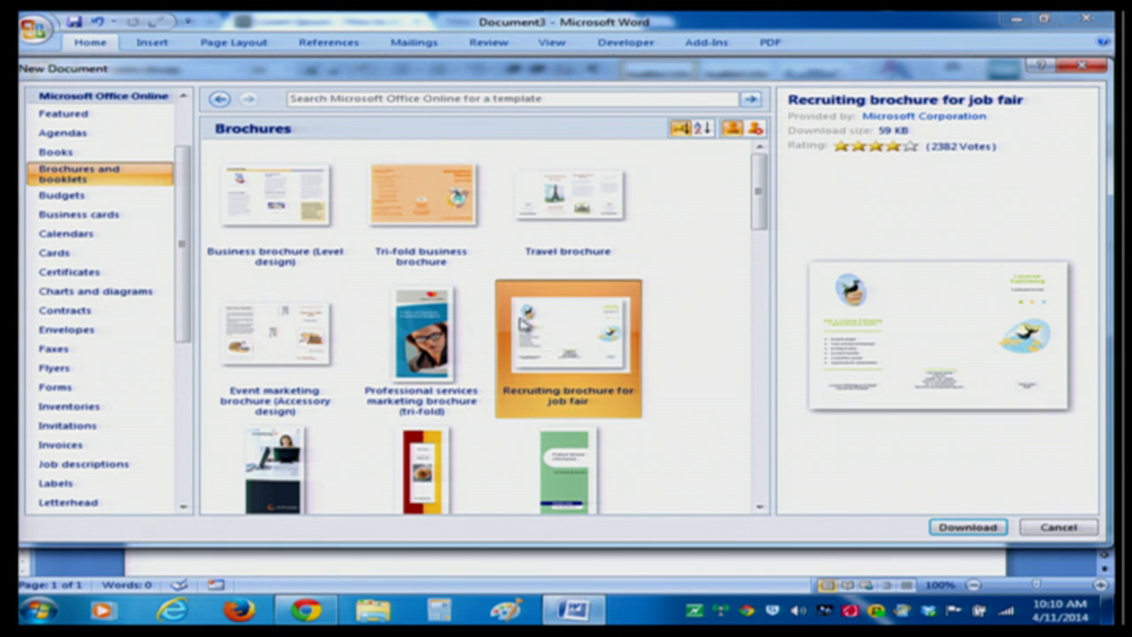
click(409, 217)
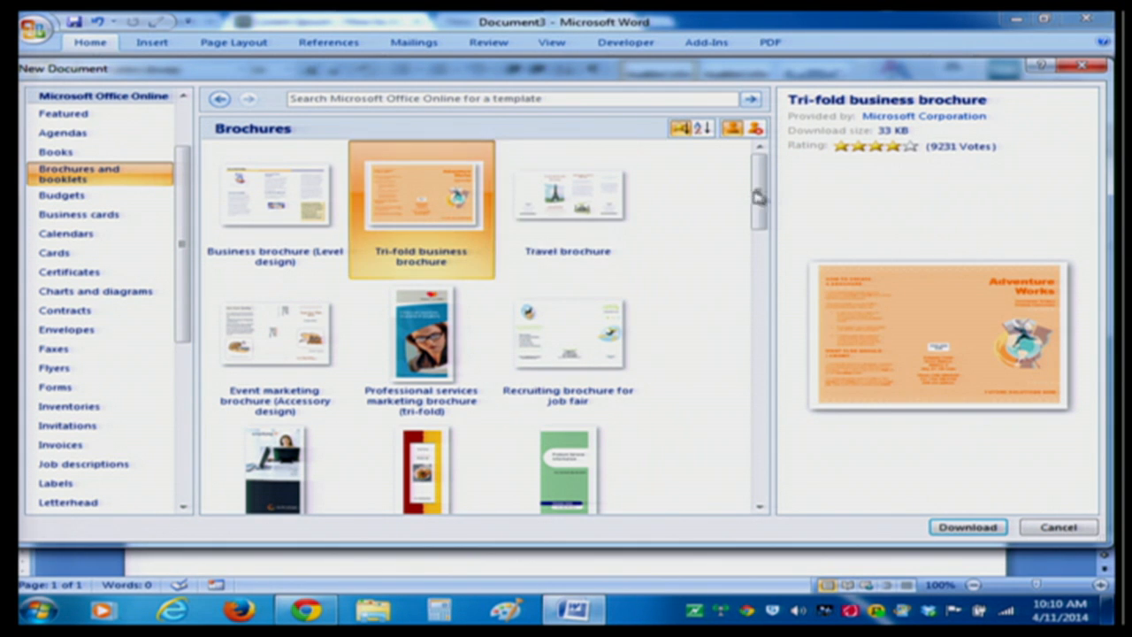
drag(760, 202, 760, 232)
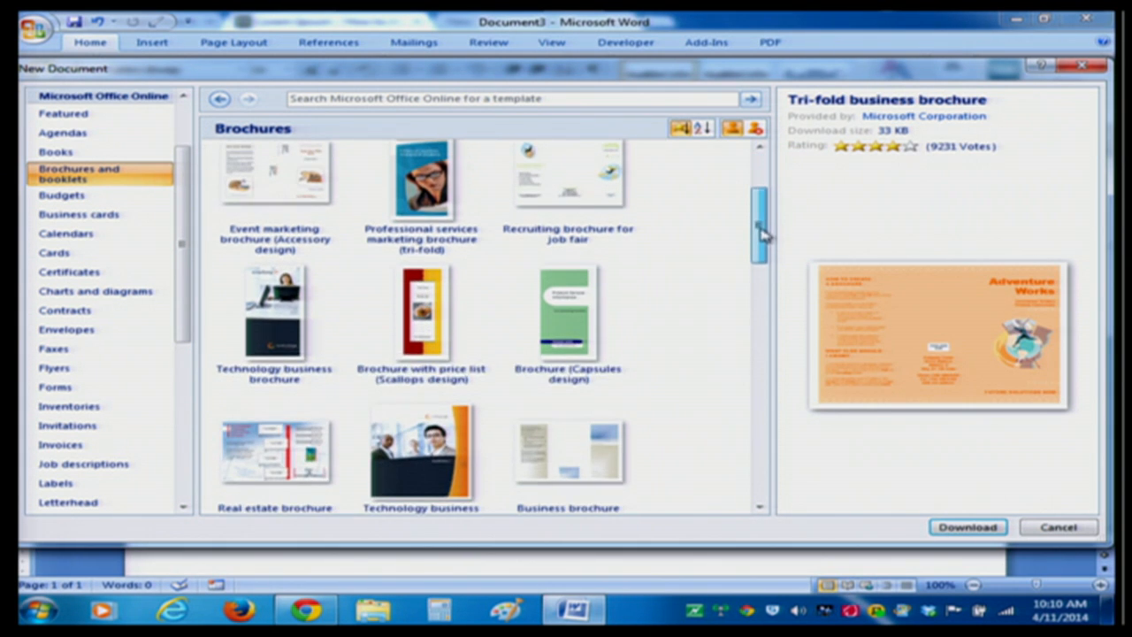
click(544, 452)
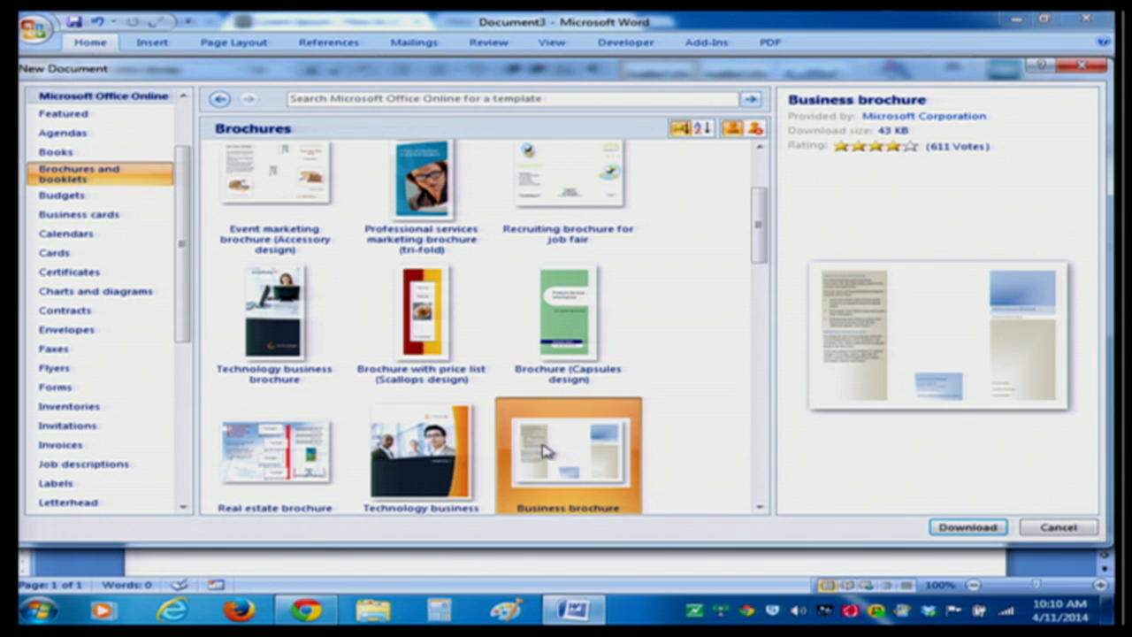
drag(768, 253, 771, 305)
click(582, 382)
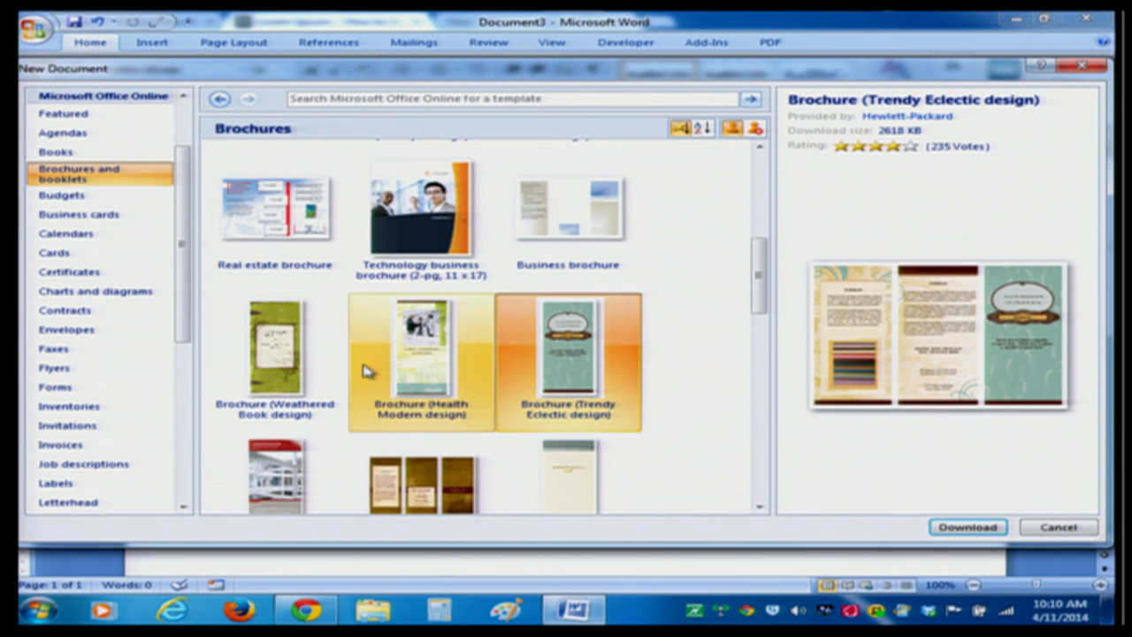
- Browse the Other calendars templates and preview the October and April calendars
click(66, 234)
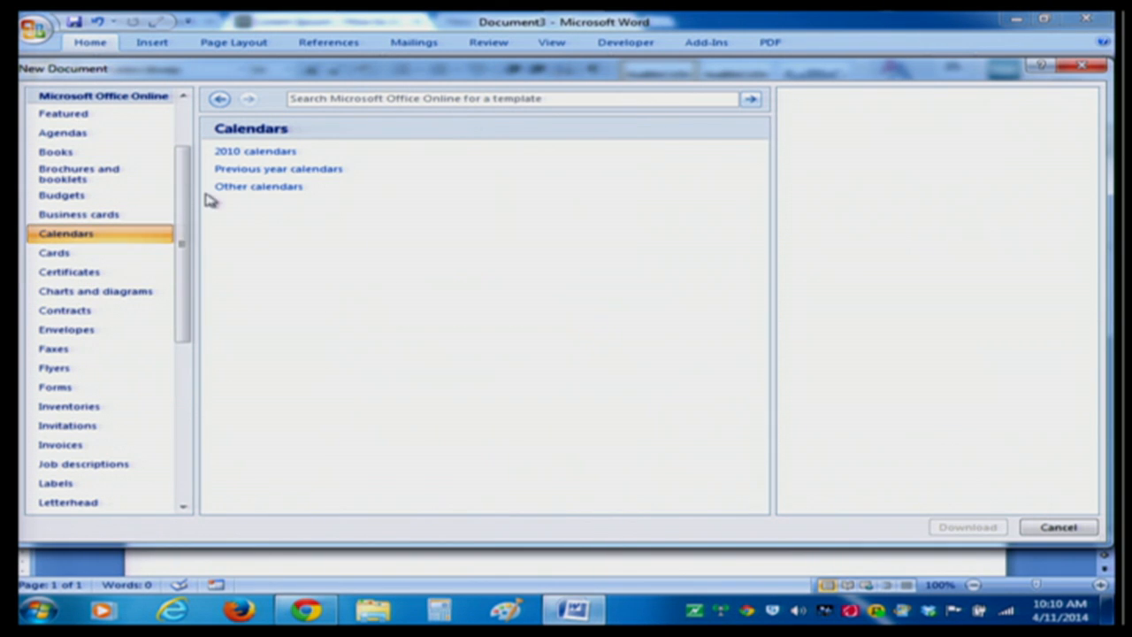
click(280, 191)
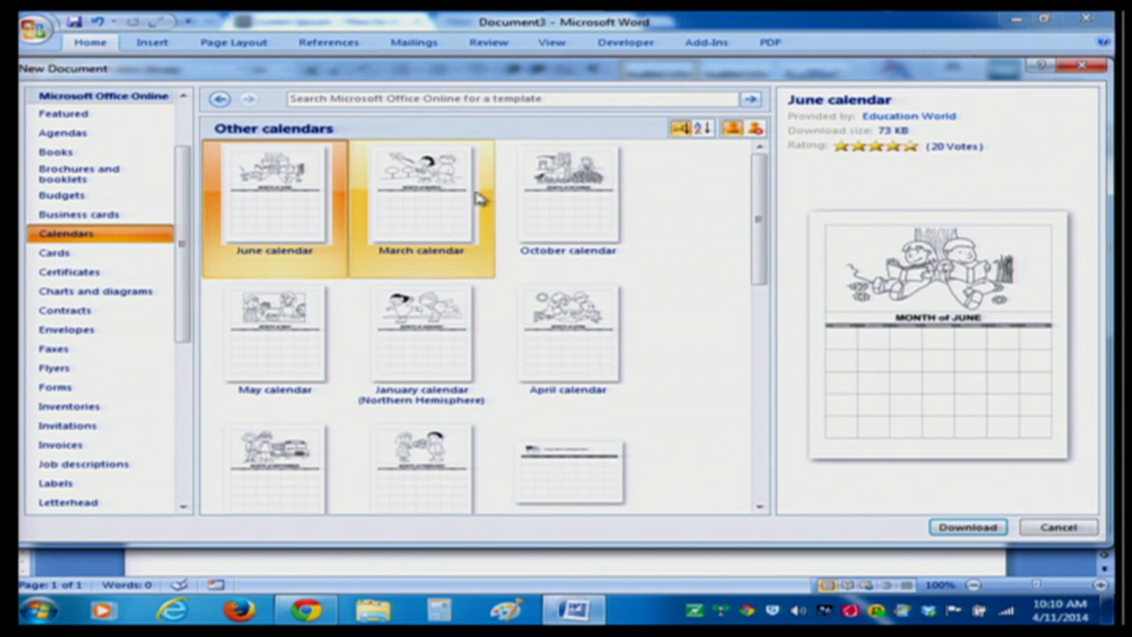
click(550, 194)
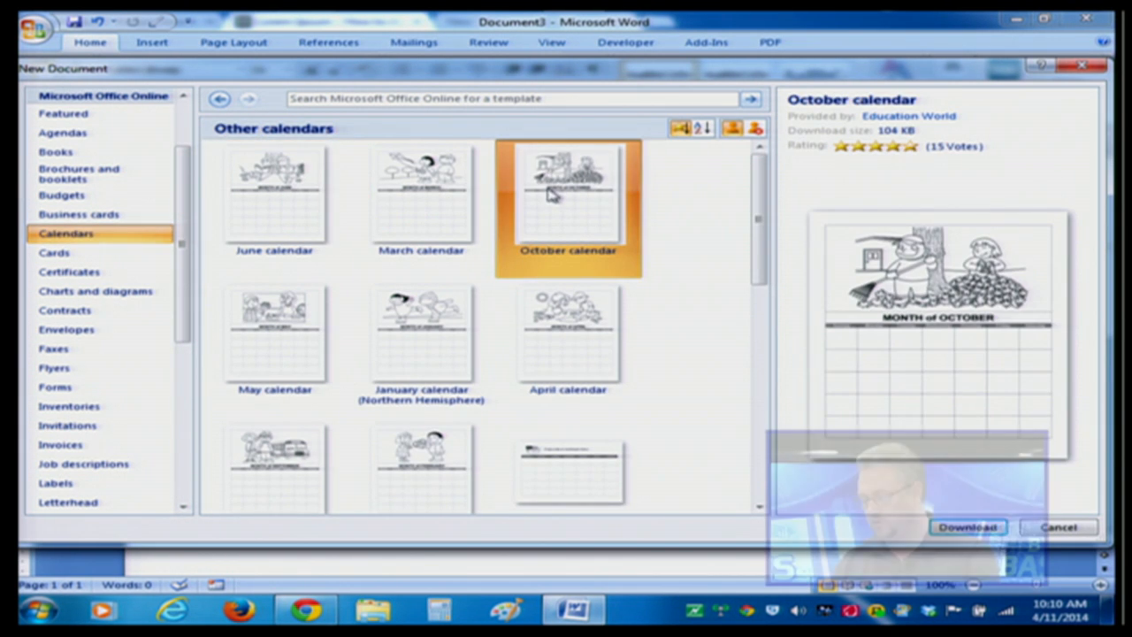
click(555, 305)
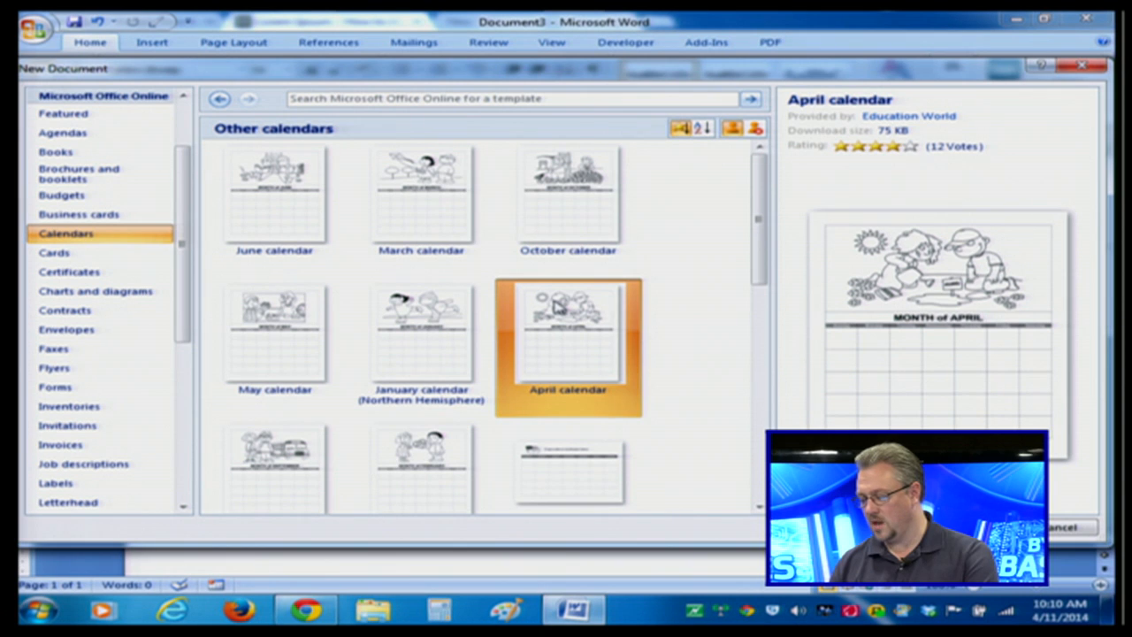
- Browse the Marketing flyers templates in the Flyers category
drag(180, 307, 53, 329)
click(53, 324)
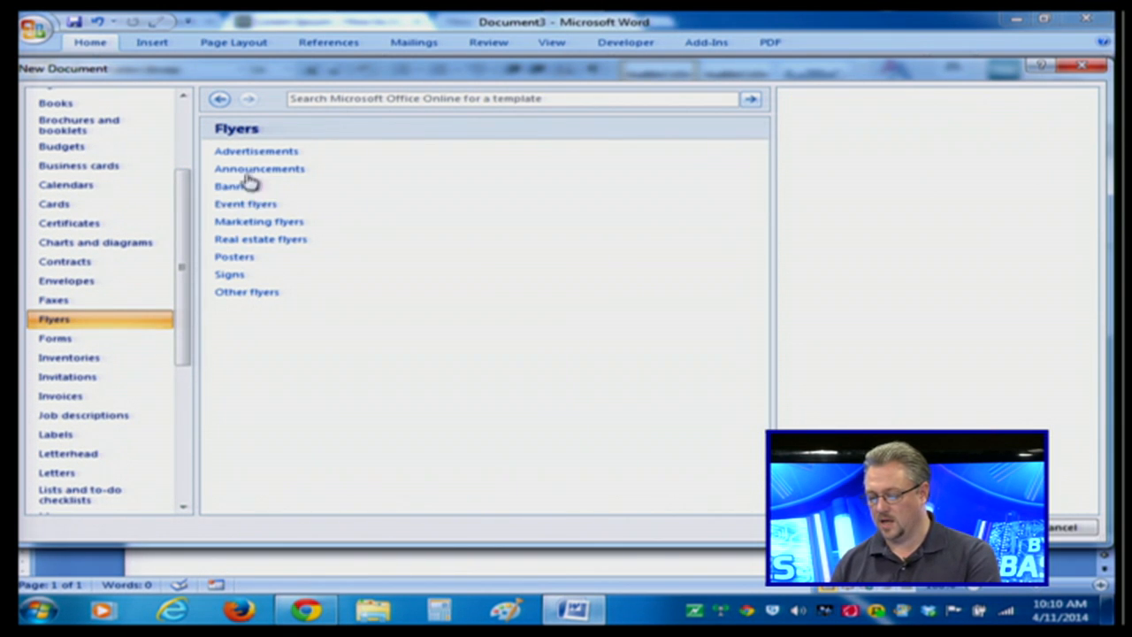
click(269, 223)
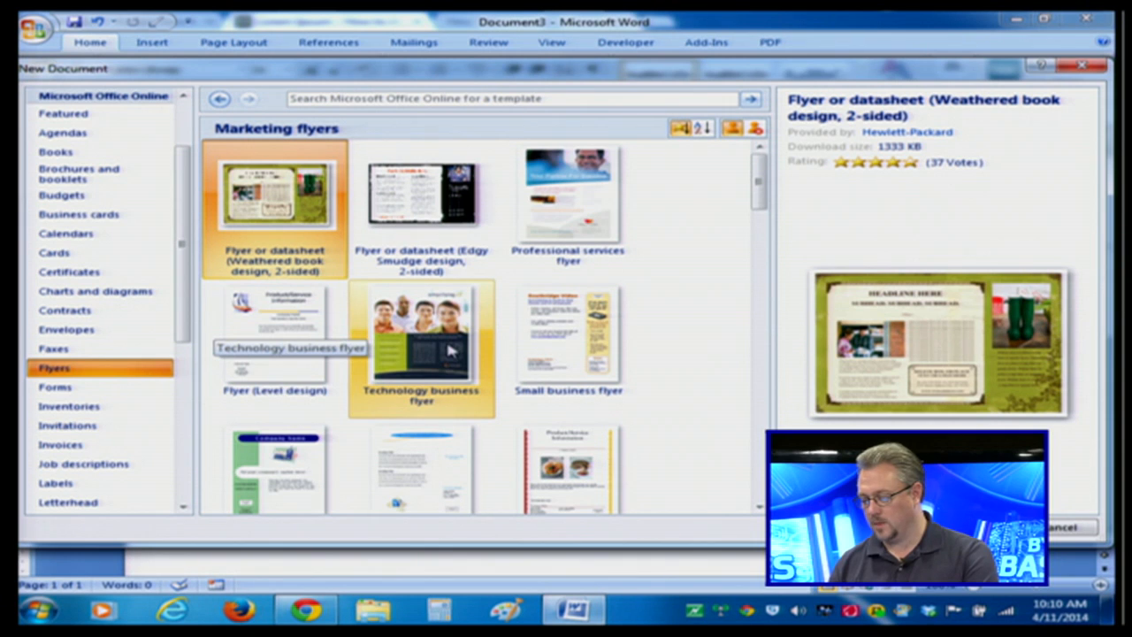
- Preview the 3-column school and 2-column business newsletter templates, and close the template browser without downloading anything
drag(182, 310, 188, 475)
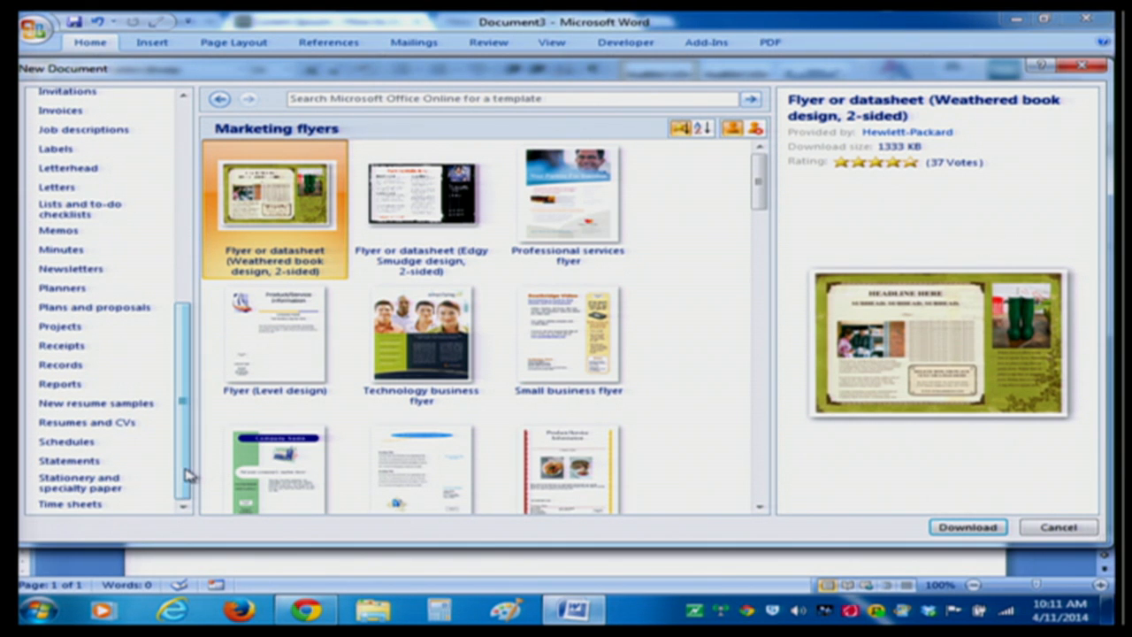
click(51, 273)
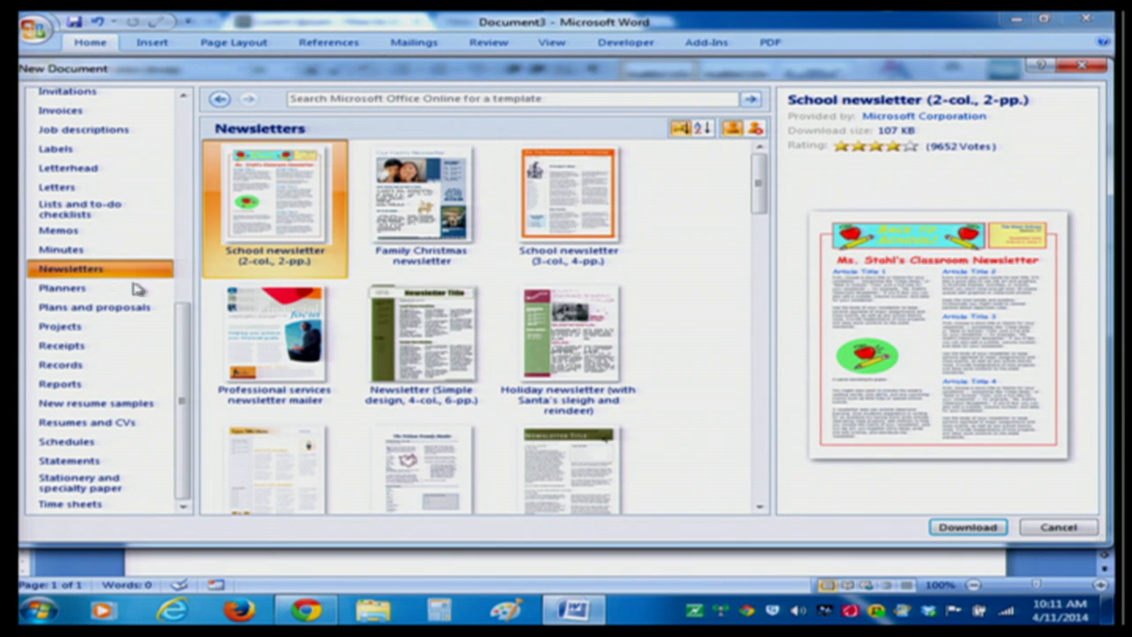
click(557, 231)
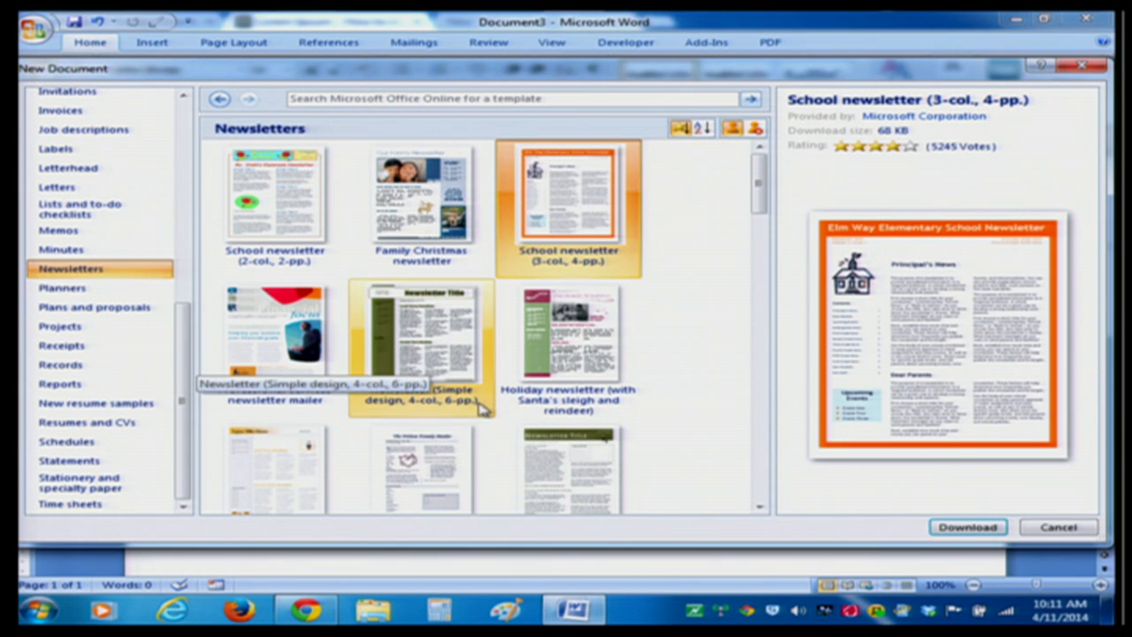
click(553, 460)
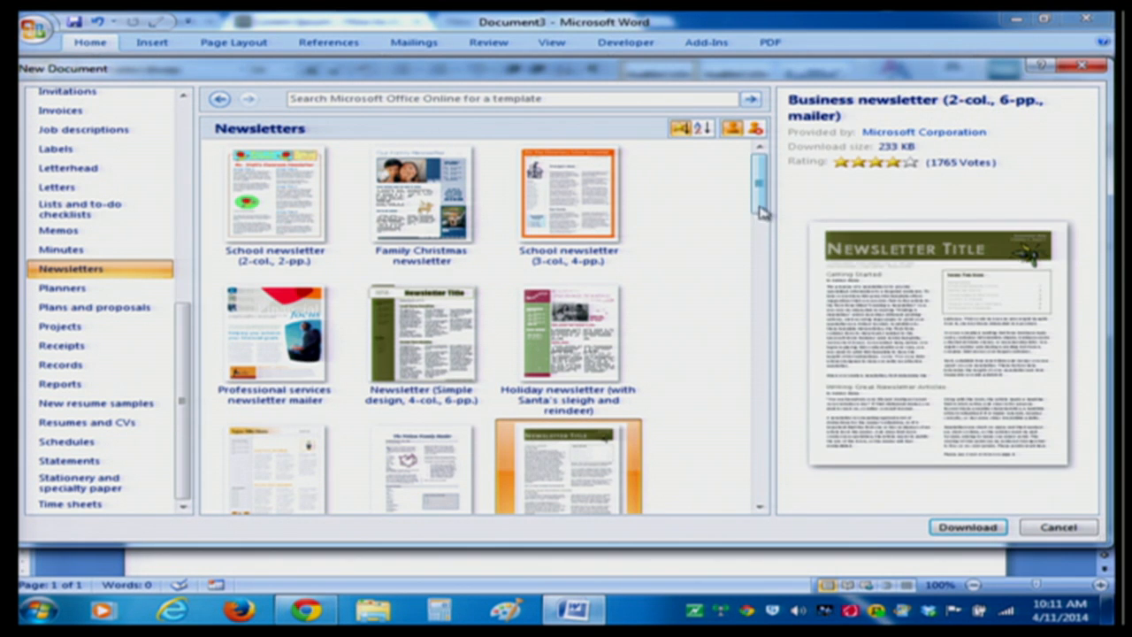
mouse_move(758, 196)
mouse_down()
mouse_move(759, 231)
mouse_move(759, 189)
mouse_up()
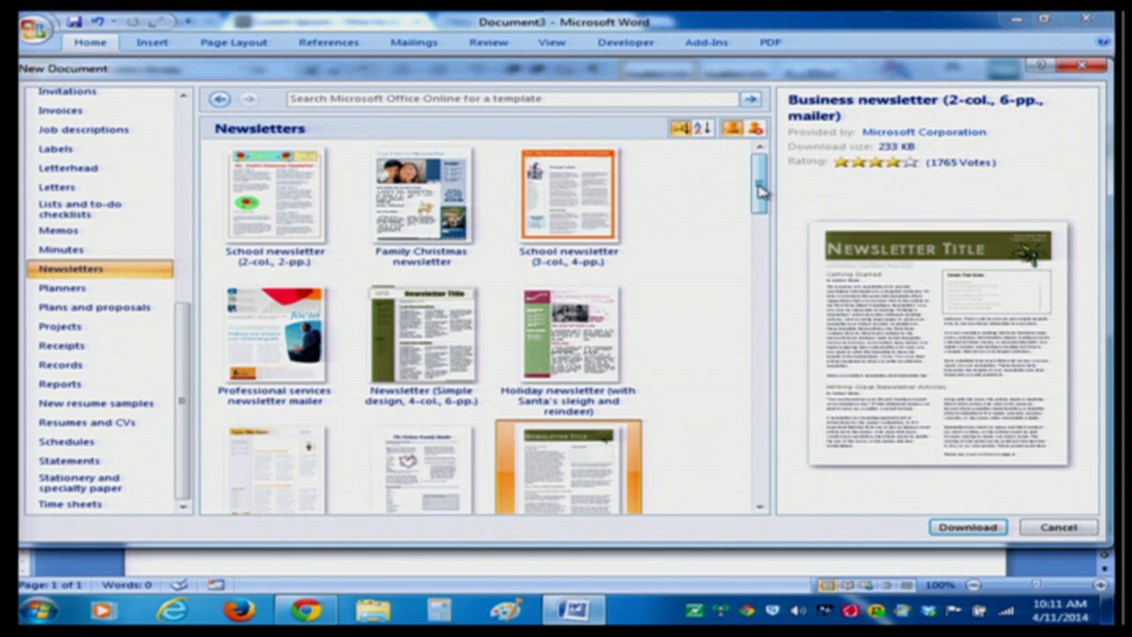
click(1076, 71)
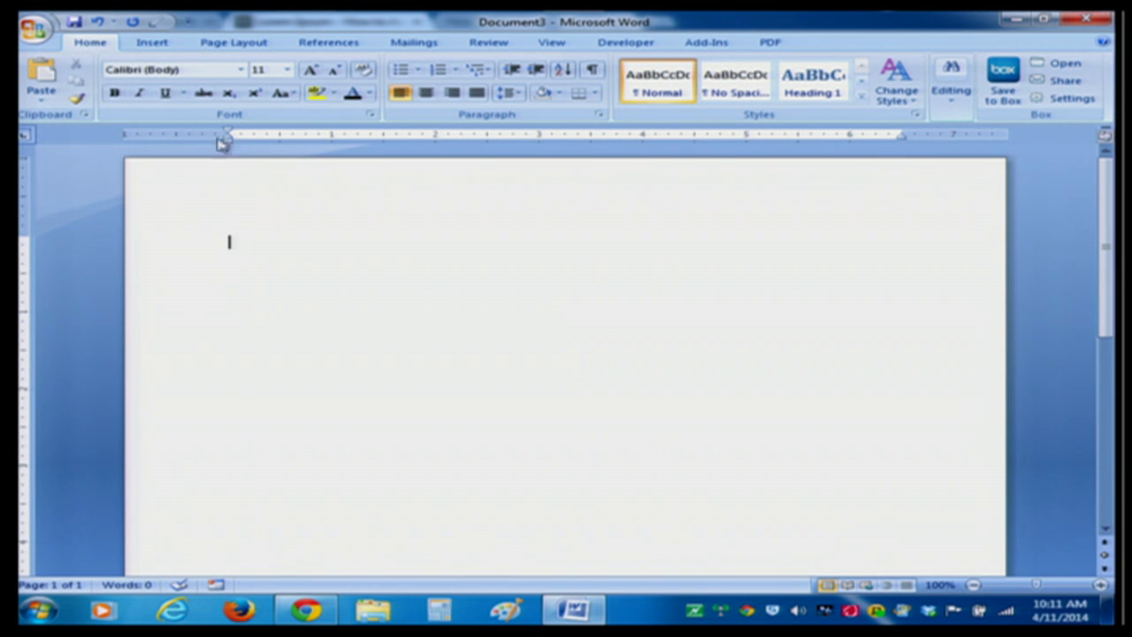
- Add a Box page border with a thick grey line style to the whole document
click(151, 43)
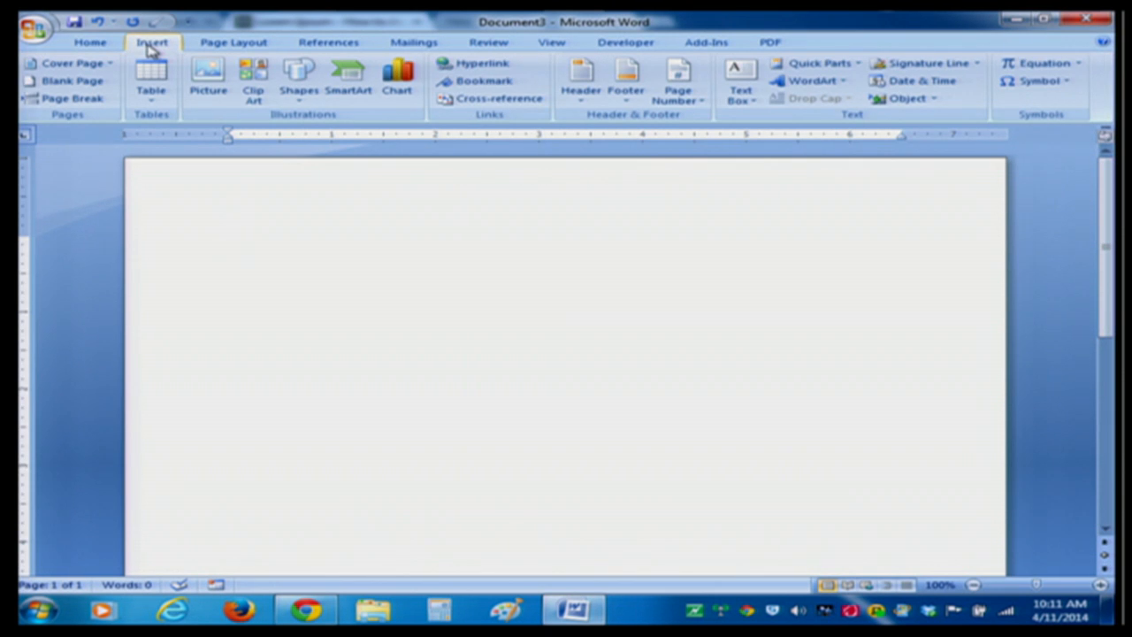
click(209, 45)
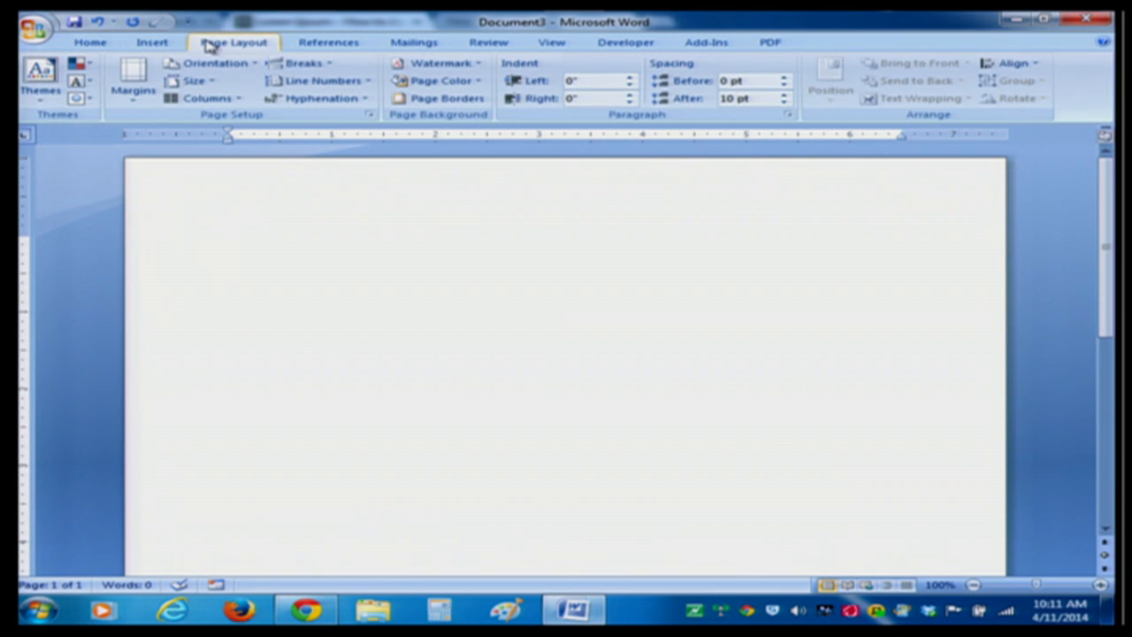
click(437, 104)
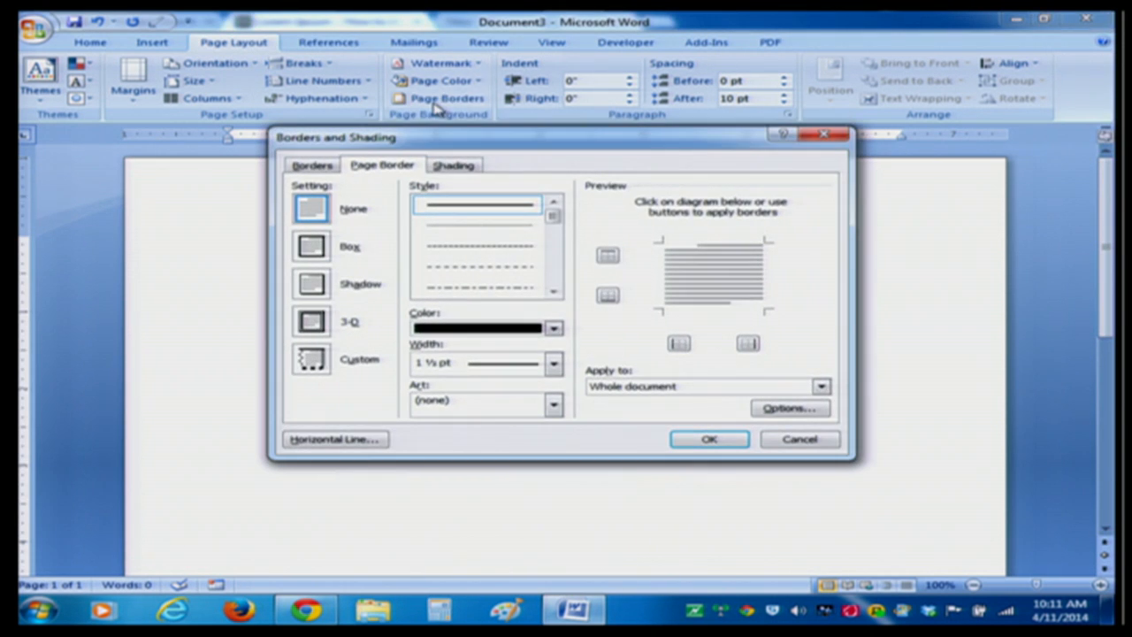
click(313, 252)
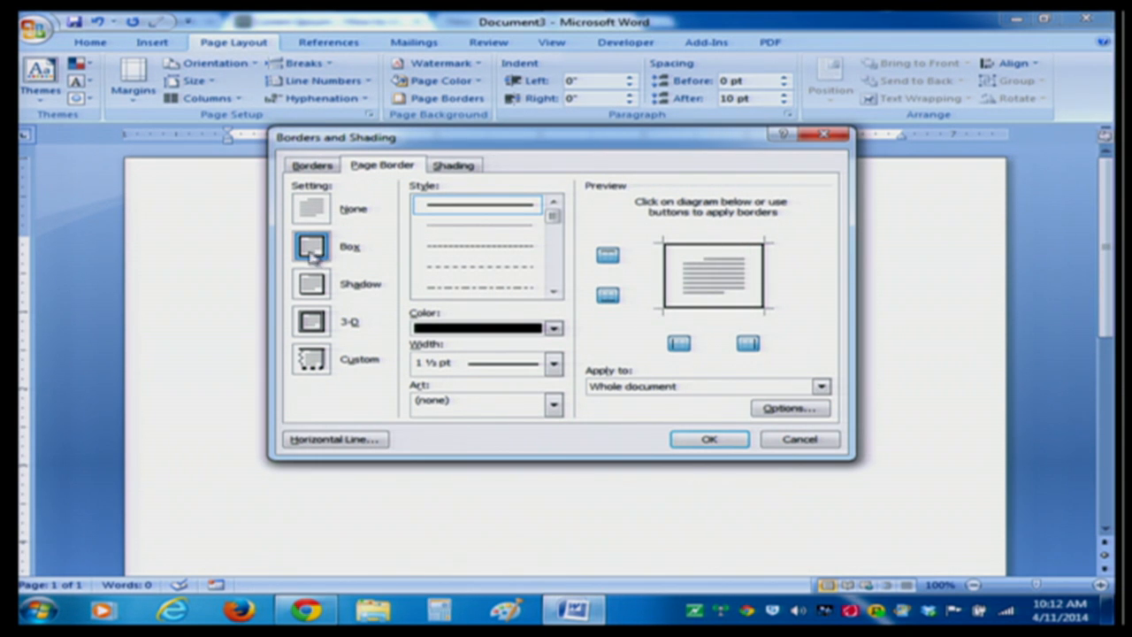
drag(553, 216, 555, 242)
click(508, 233)
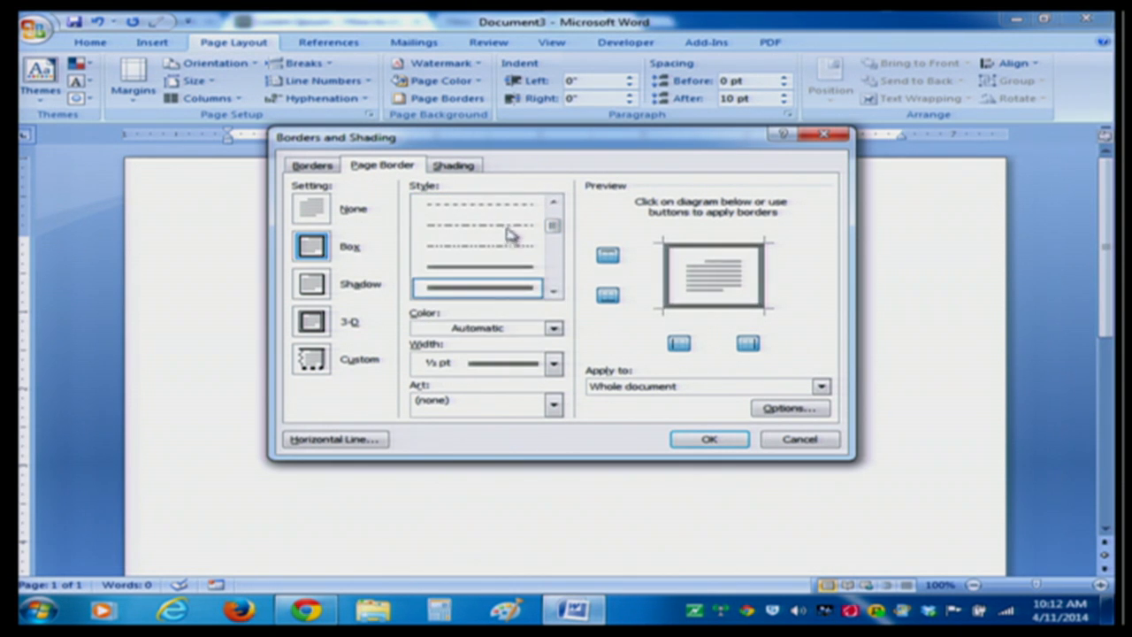
click(710, 442)
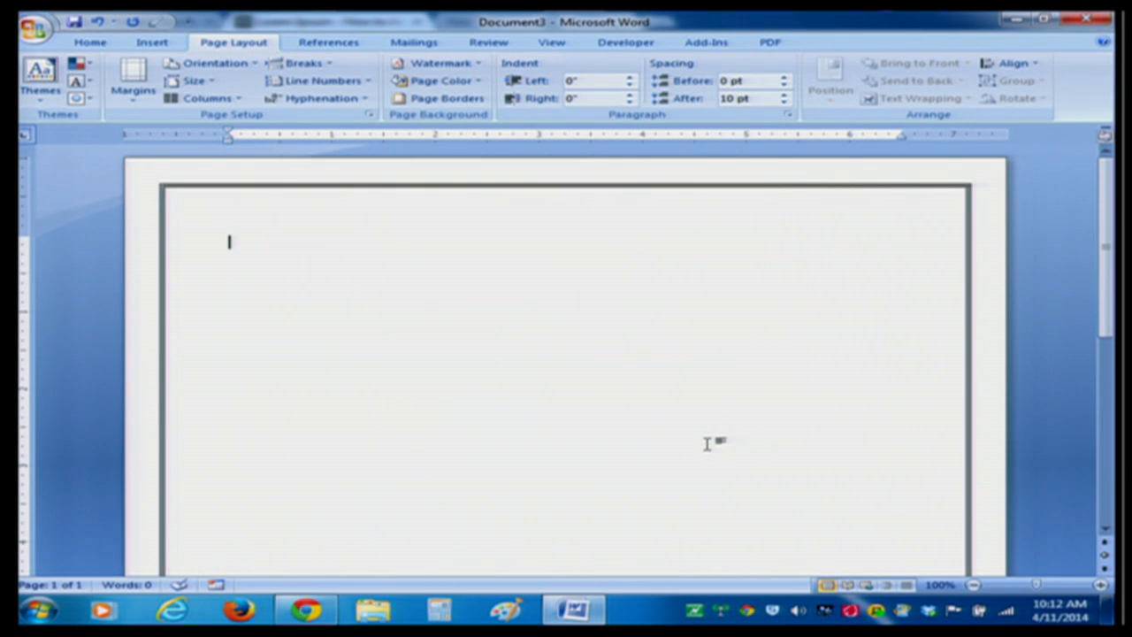
- Change the page border to the 3-D setting with a heavy black multi-line style, 3 pt wide
click(436, 101)
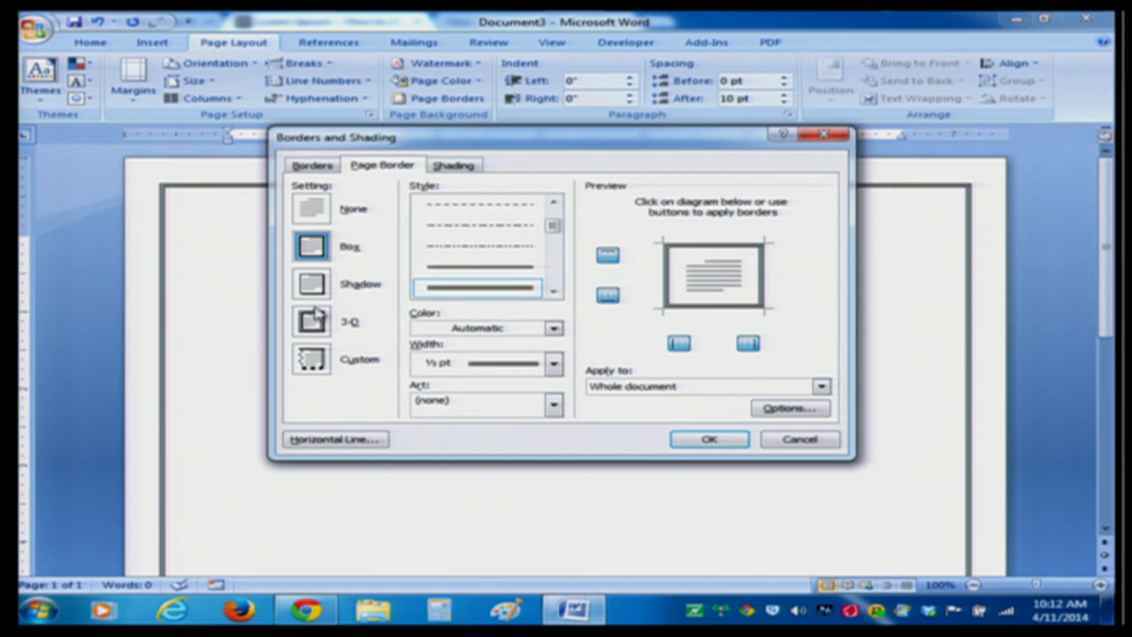
click(313, 285)
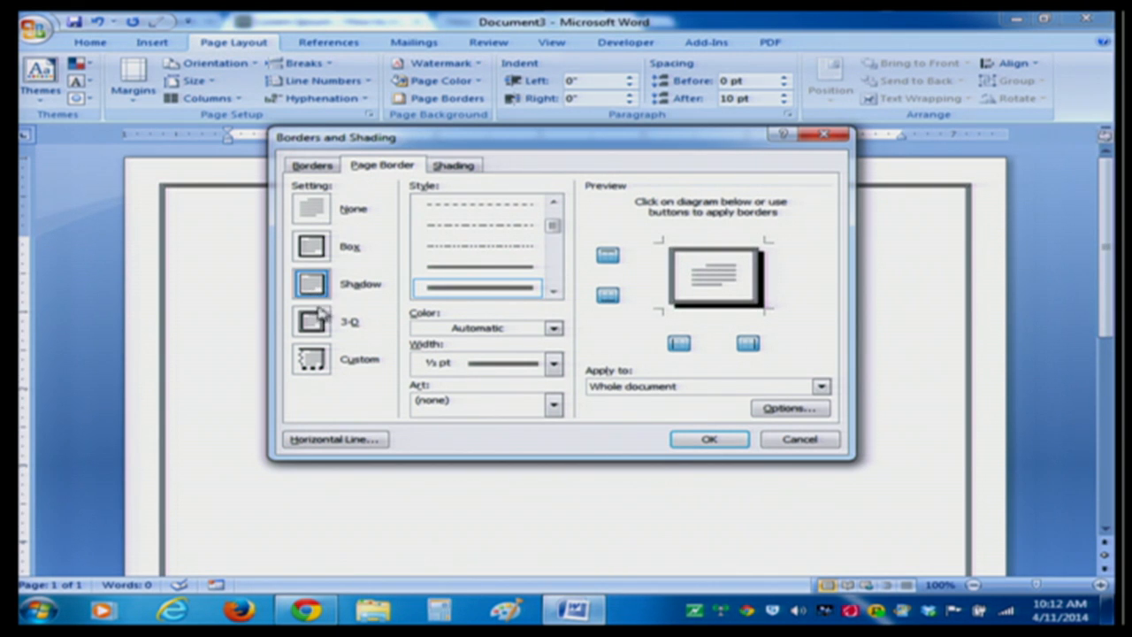
click(314, 322)
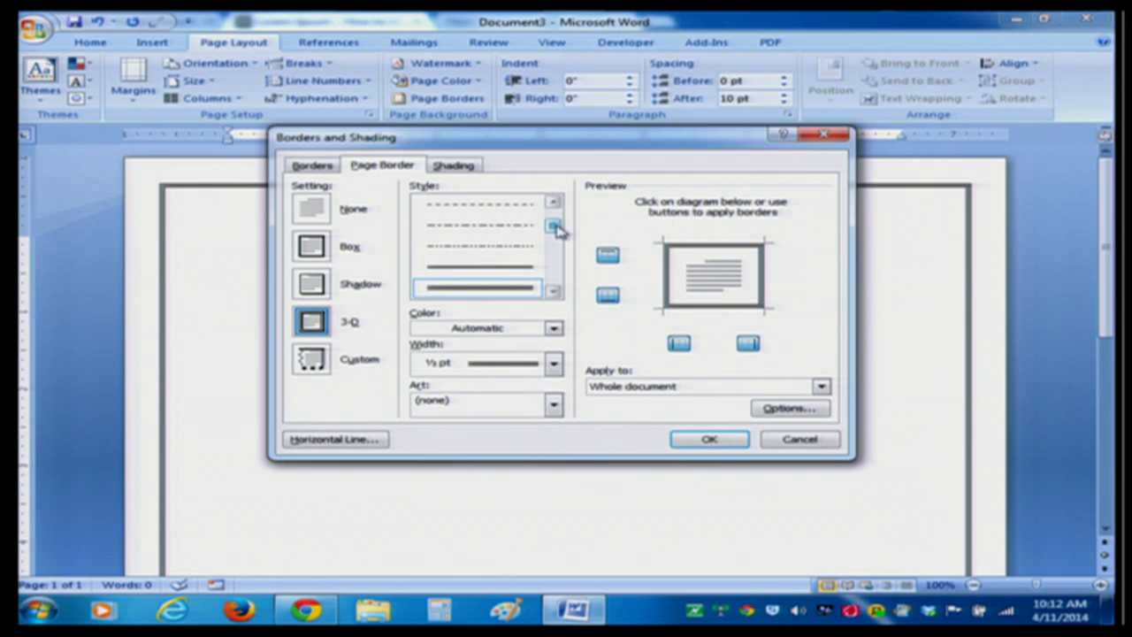
drag(558, 229, 556, 252)
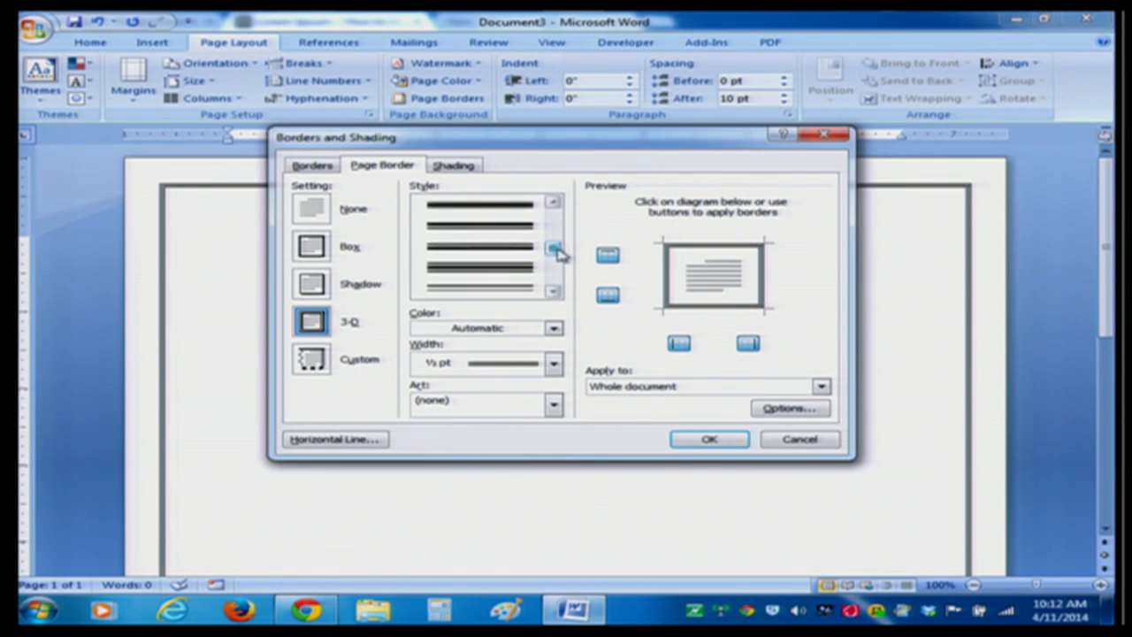
click(498, 271)
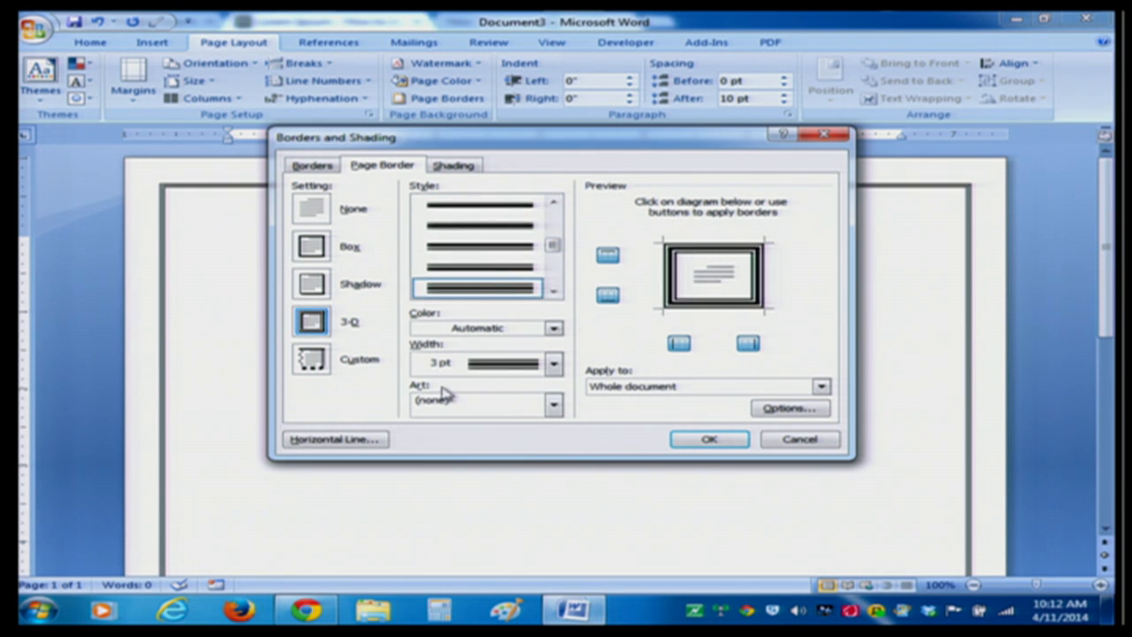
click(724, 445)
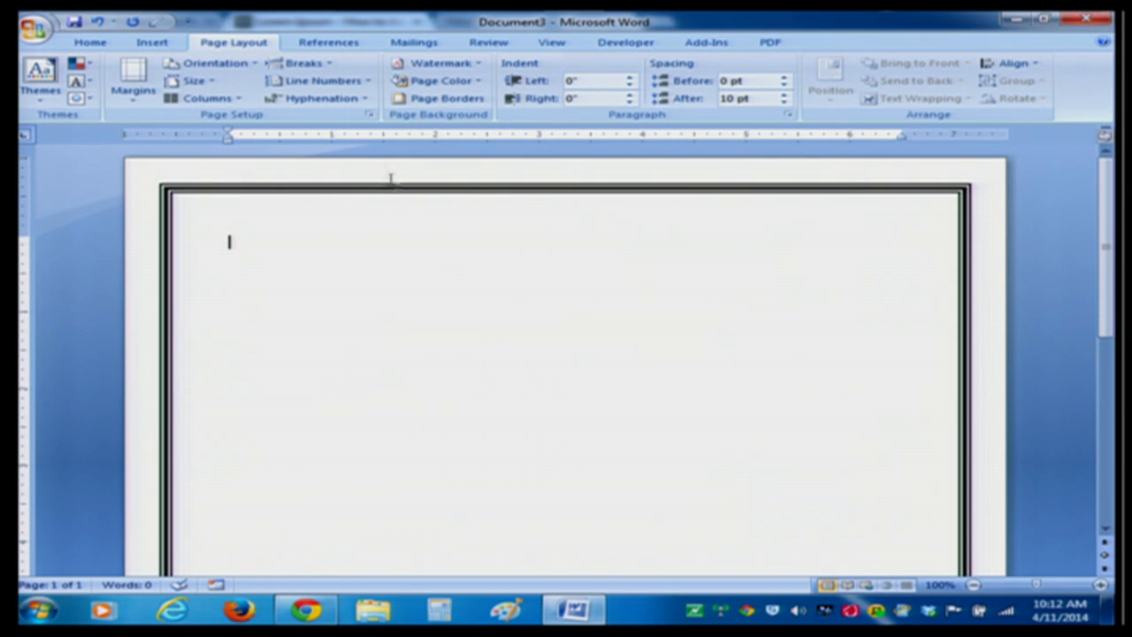
- Replace the page border with the black bat art border, 31 pt wide, applied to the whole document
click(447, 99)
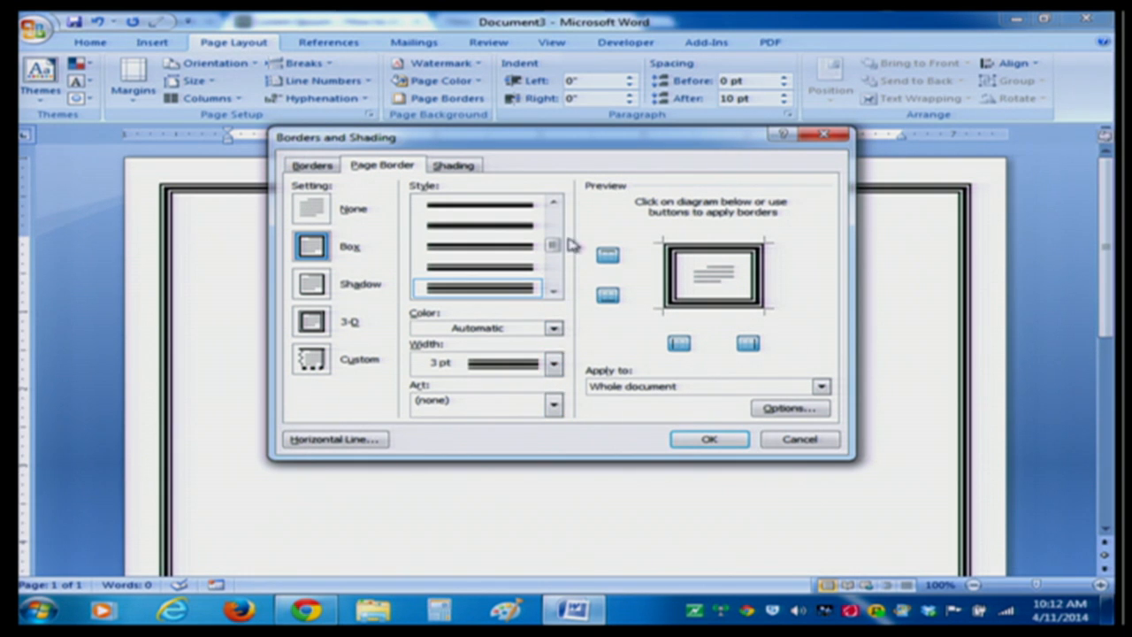
drag(553, 250, 554, 233)
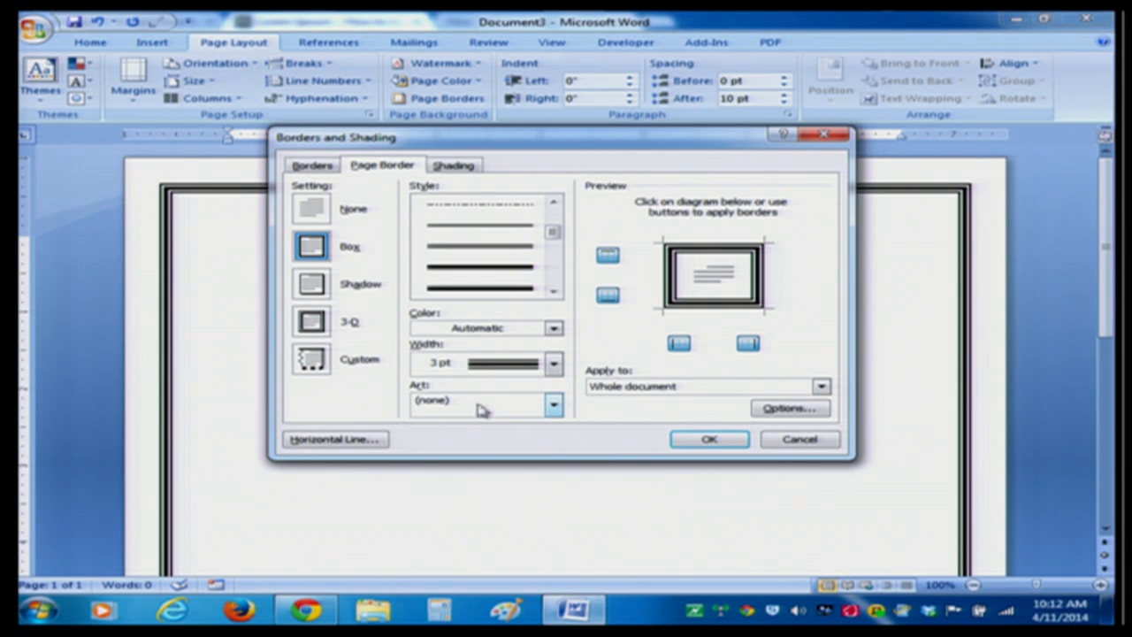
click(554, 406)
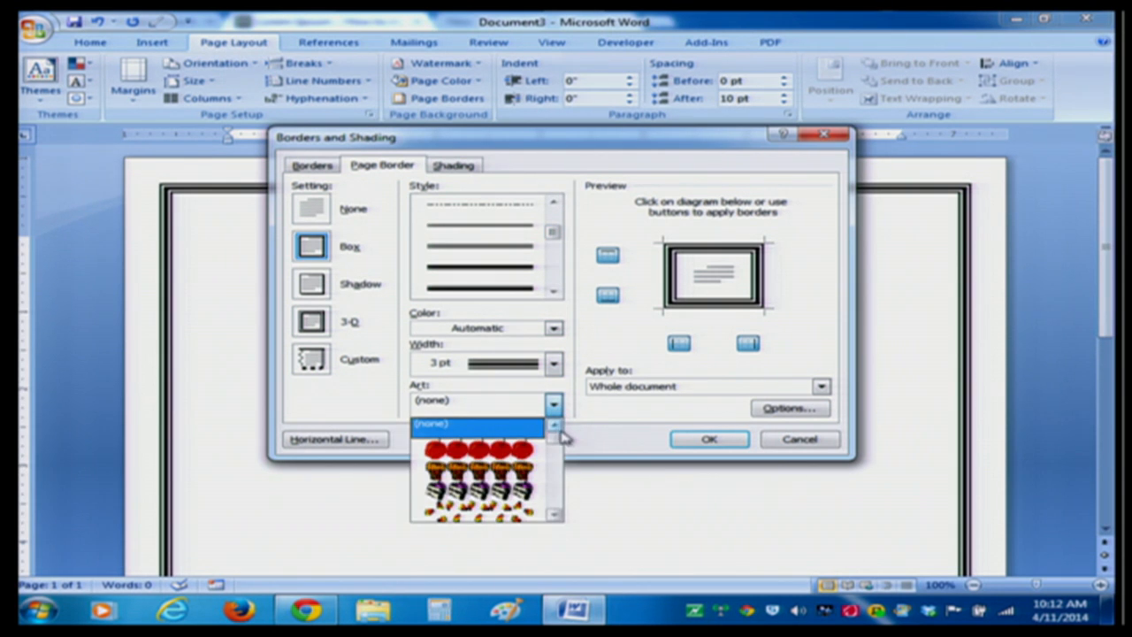
drag(560, 440, 554, 453)
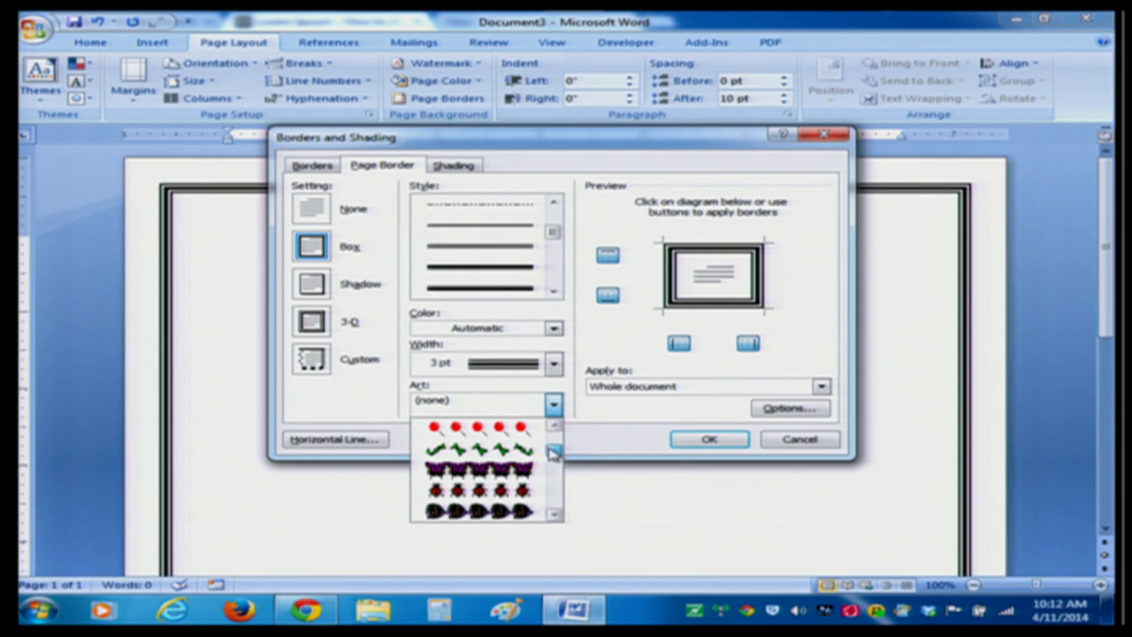
click(554, 514)
click(554, 514)
click(554, 515)
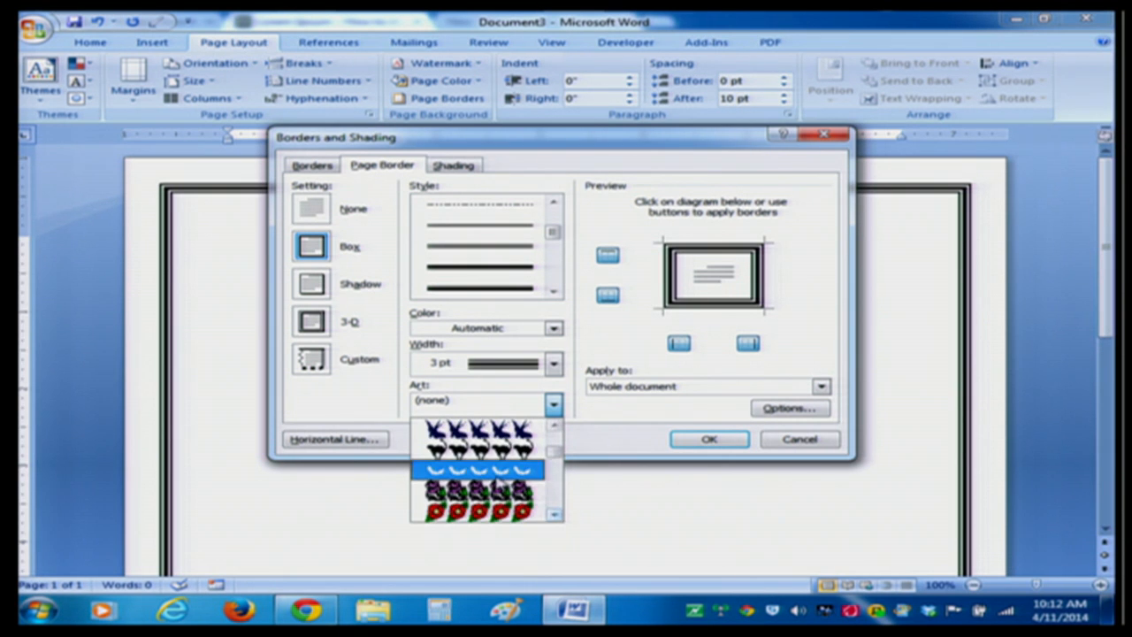
click(495, 470)
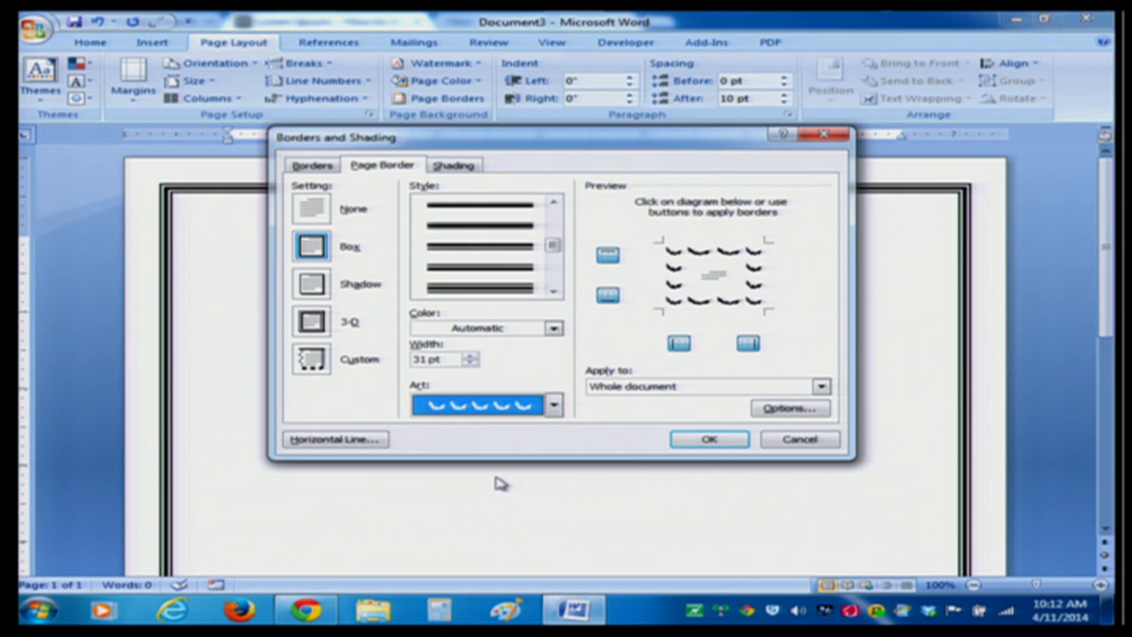
click(699, 440)
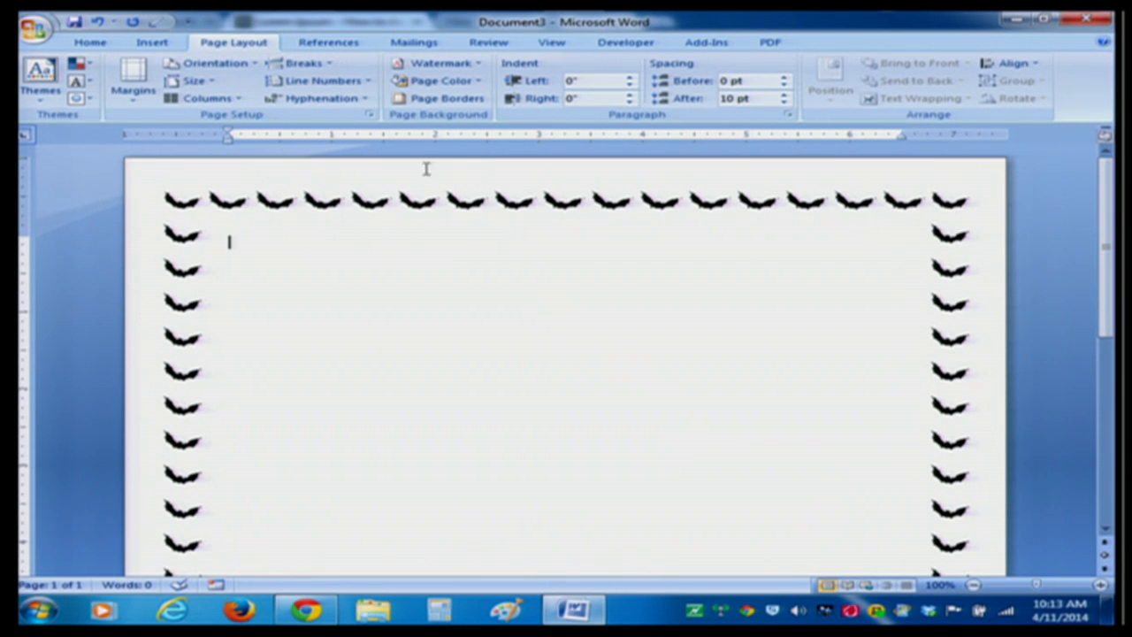
- Remove the page border from the whole document by choosing the None setting
click(432, 105)
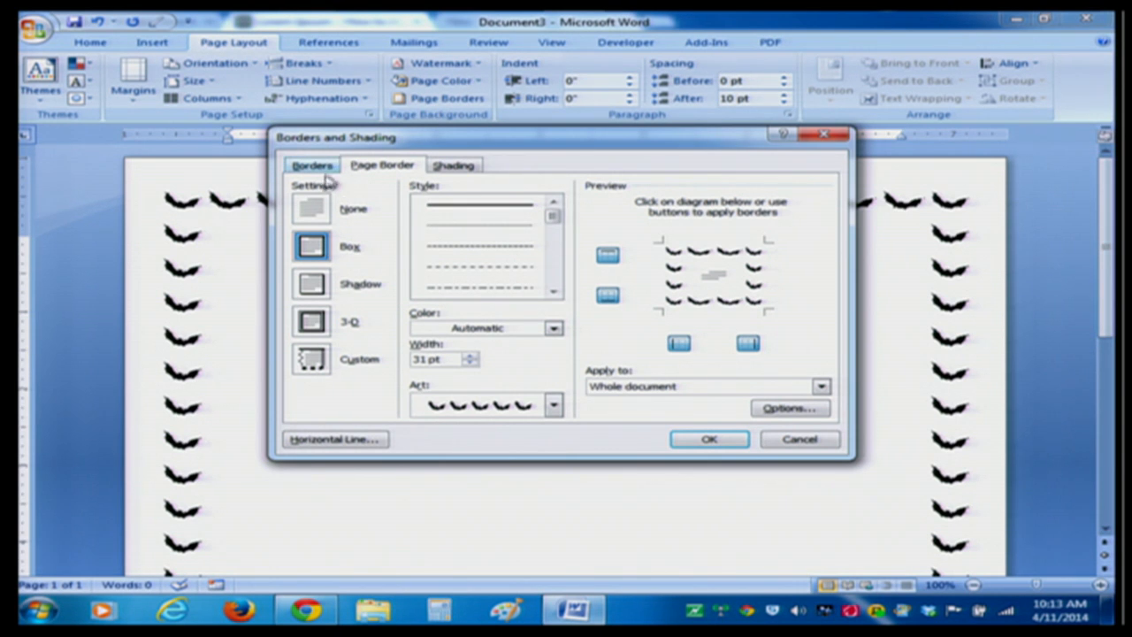
click(316, 203)
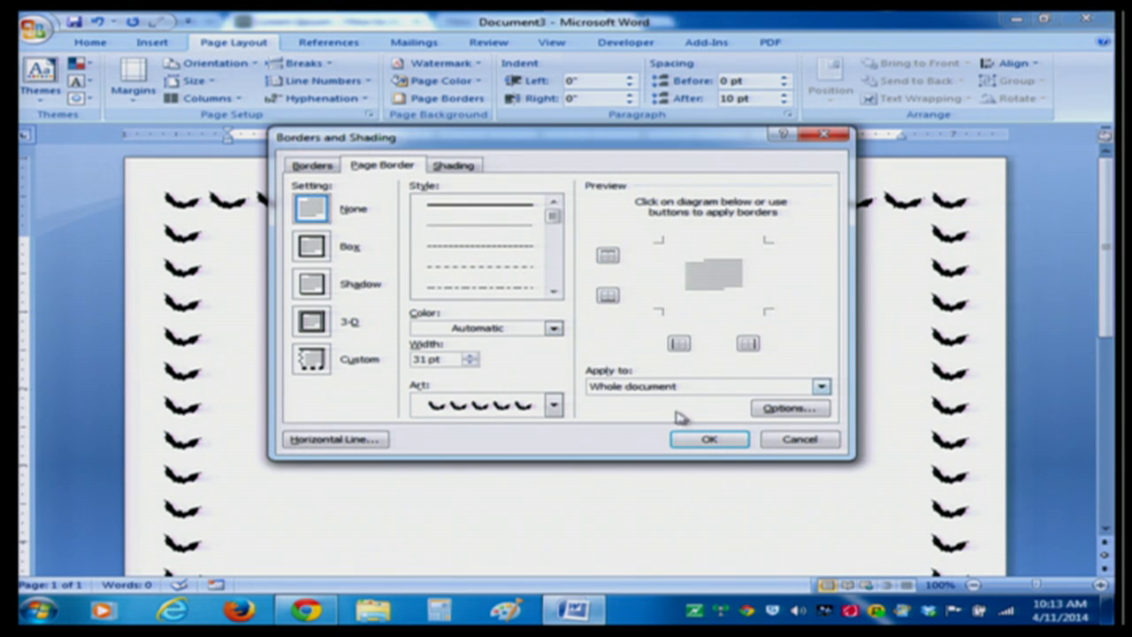
click(692, 438)
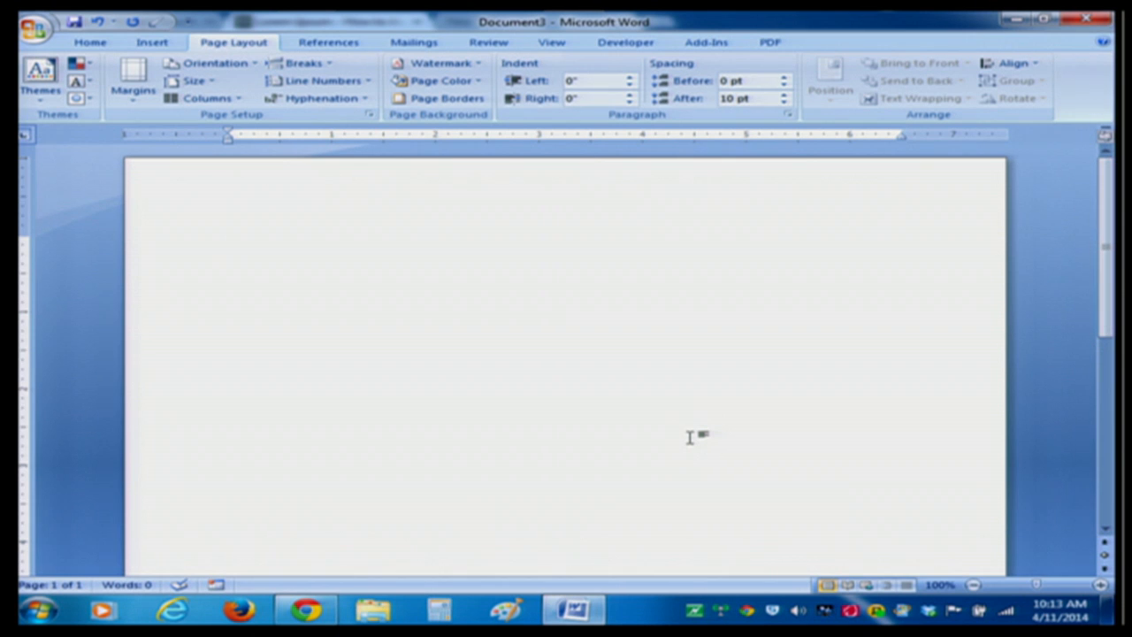
- Add a custom picture watermark using Chrysanthemum.jpg from the Sample Pictures folder, with Auto scale and Washout
click(437, 61)
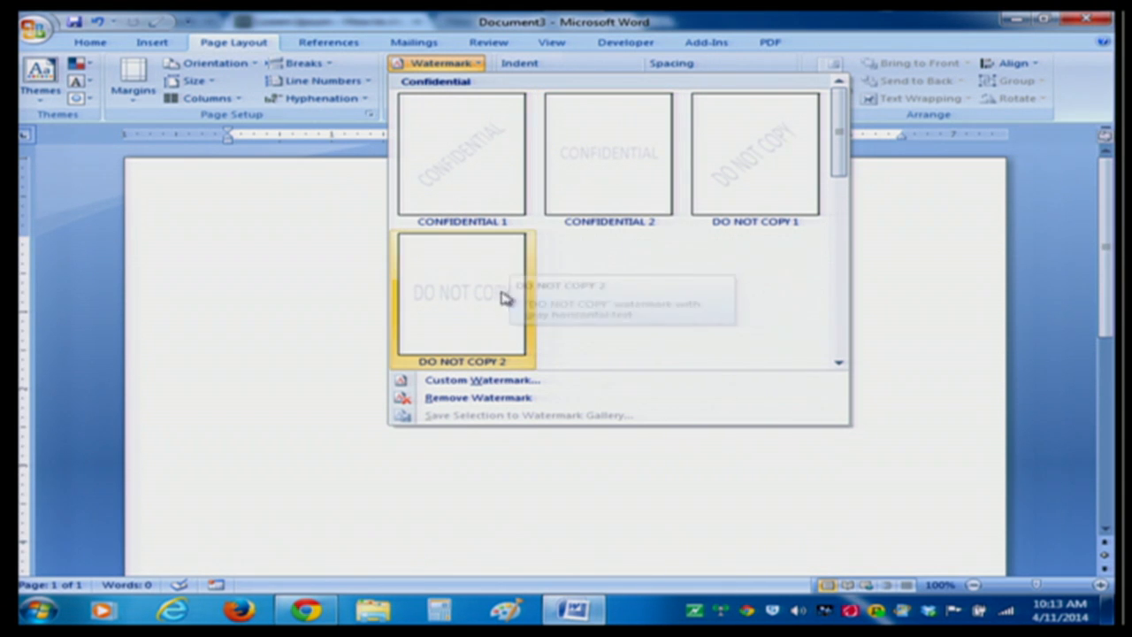
click(469, 383)
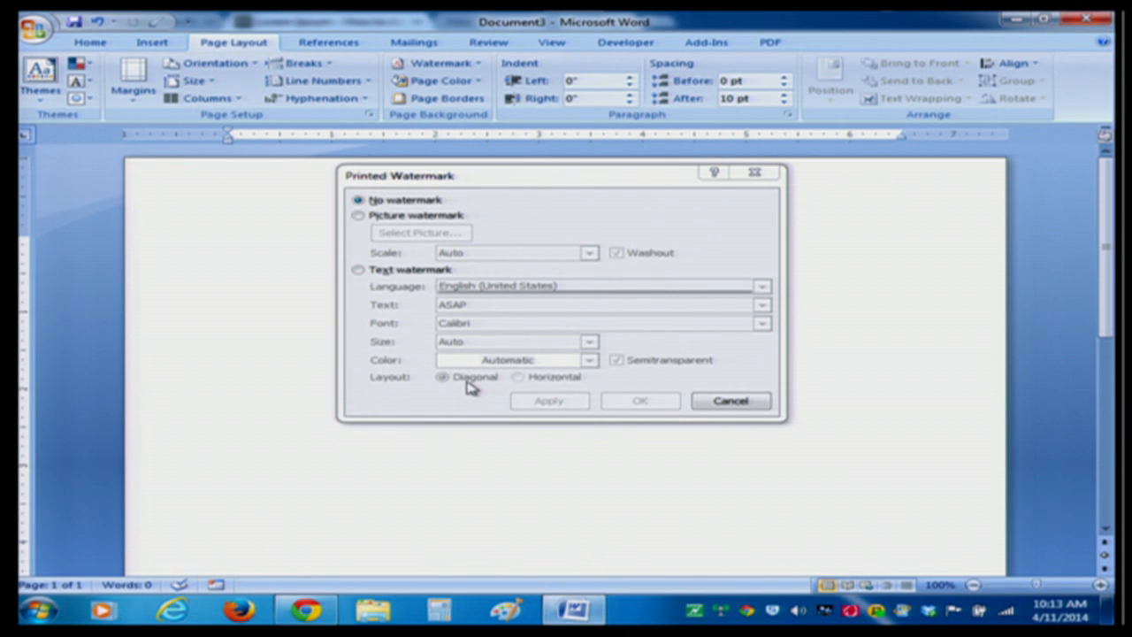
click(359, 217)
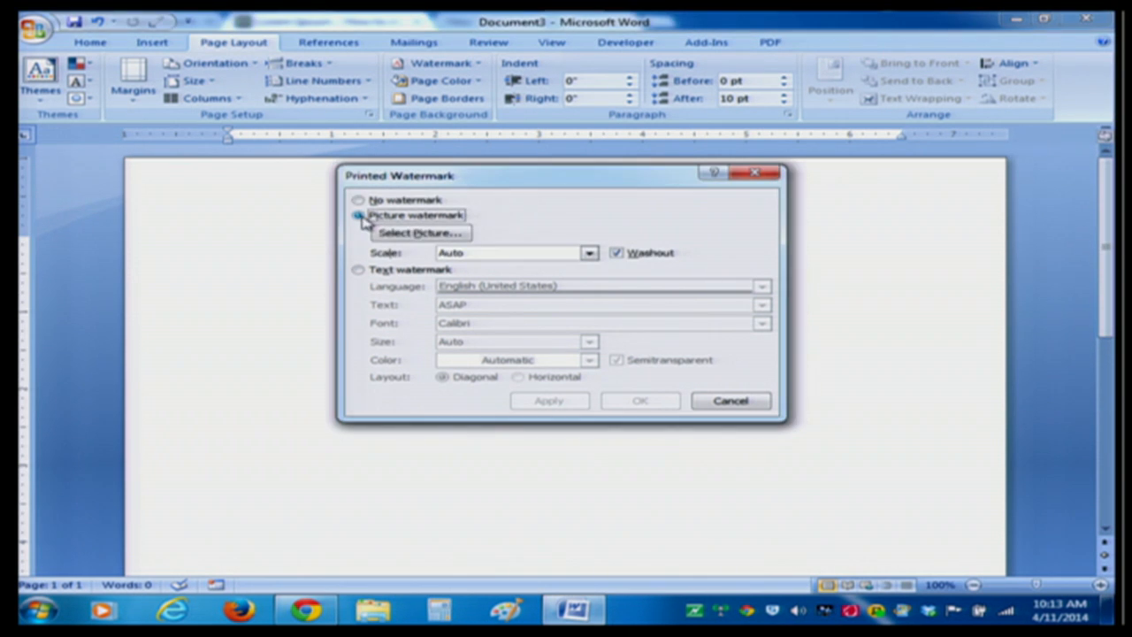
click(405, 237)
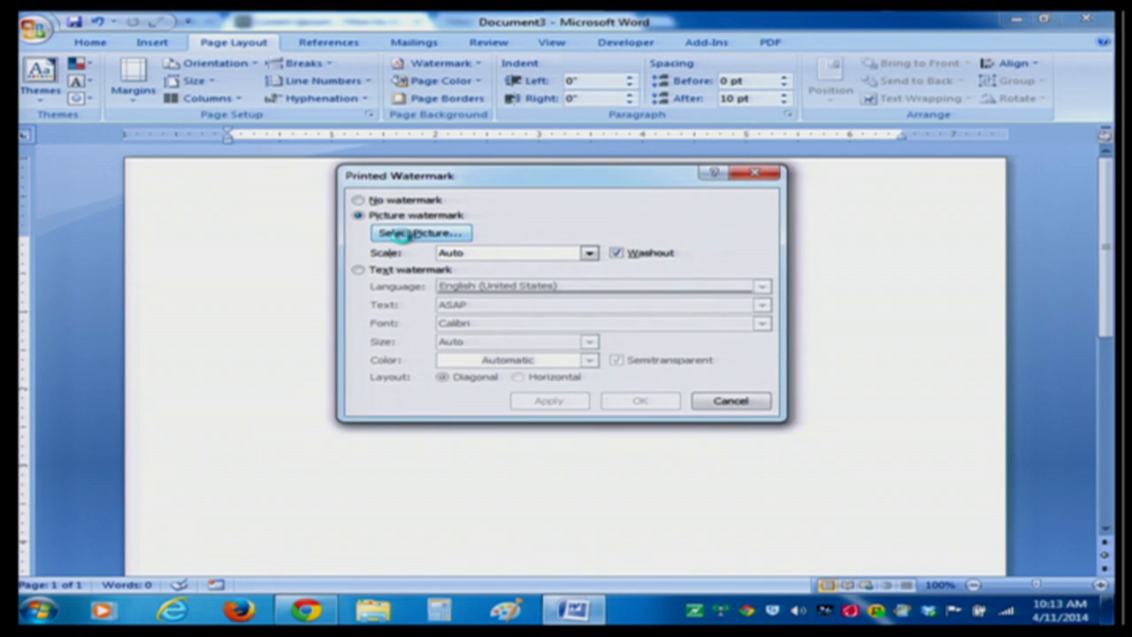
click(402, 235)
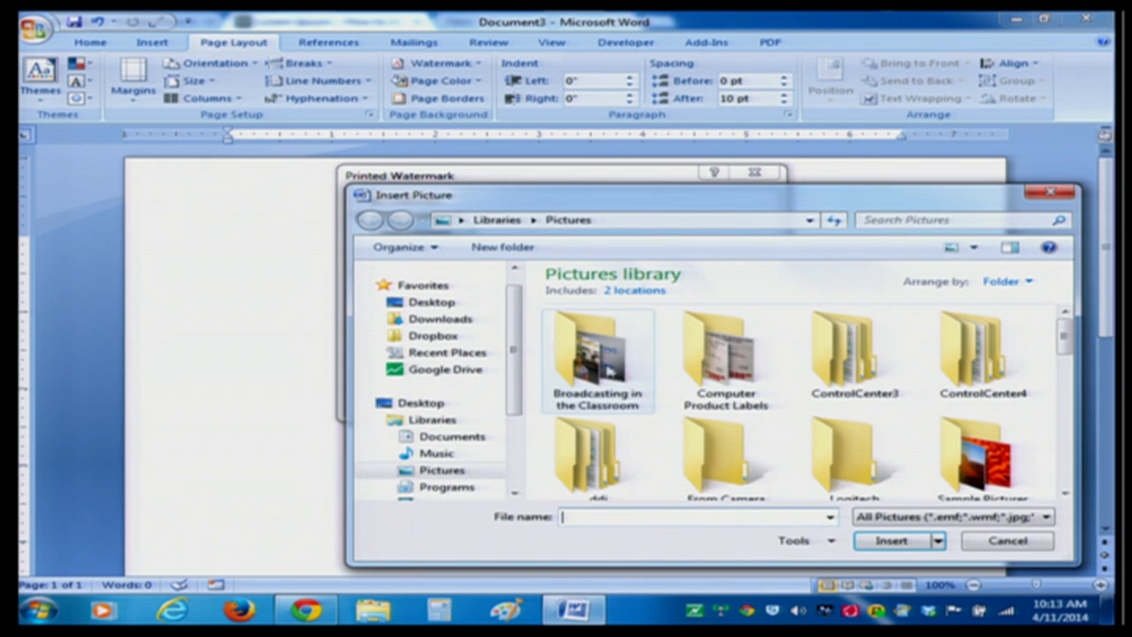
click(984, 458)
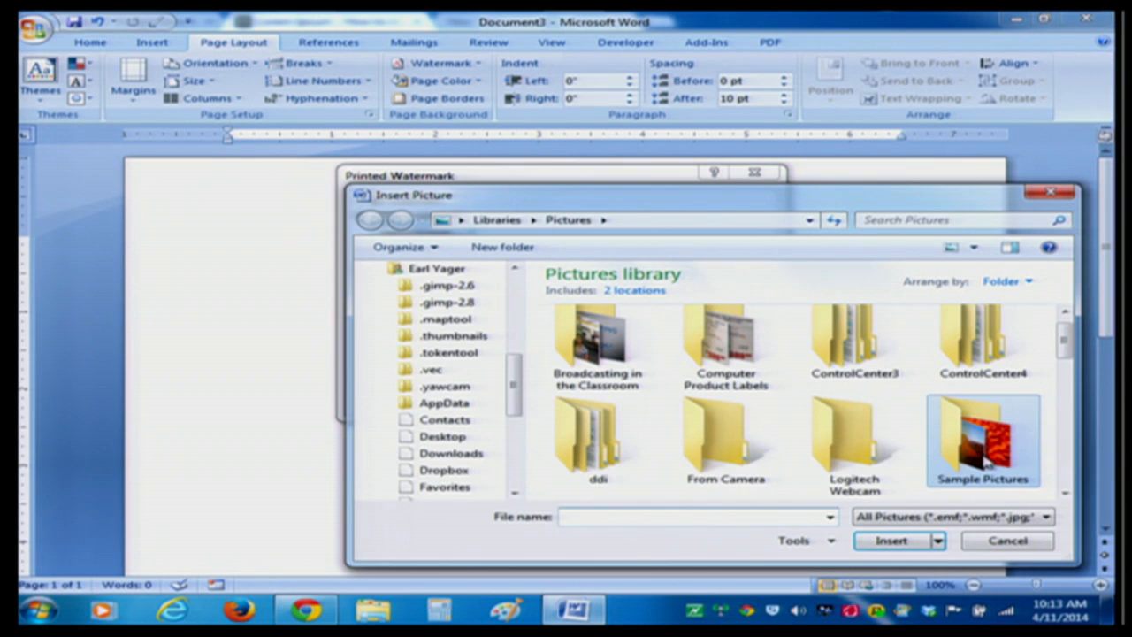
double_click(980, 456)
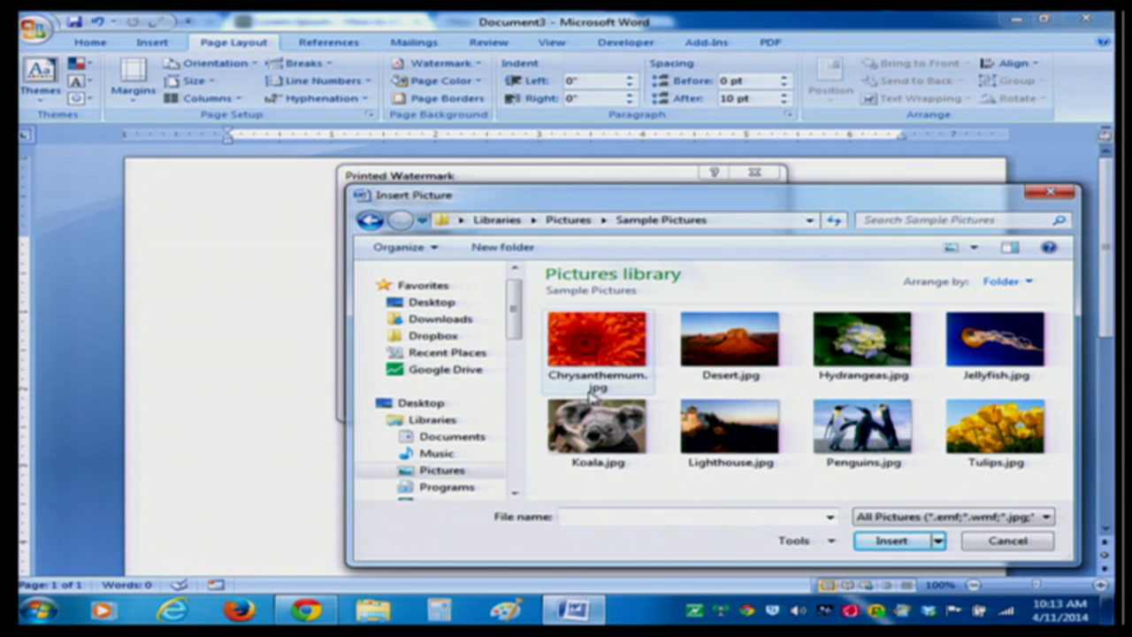
click(599, 363)
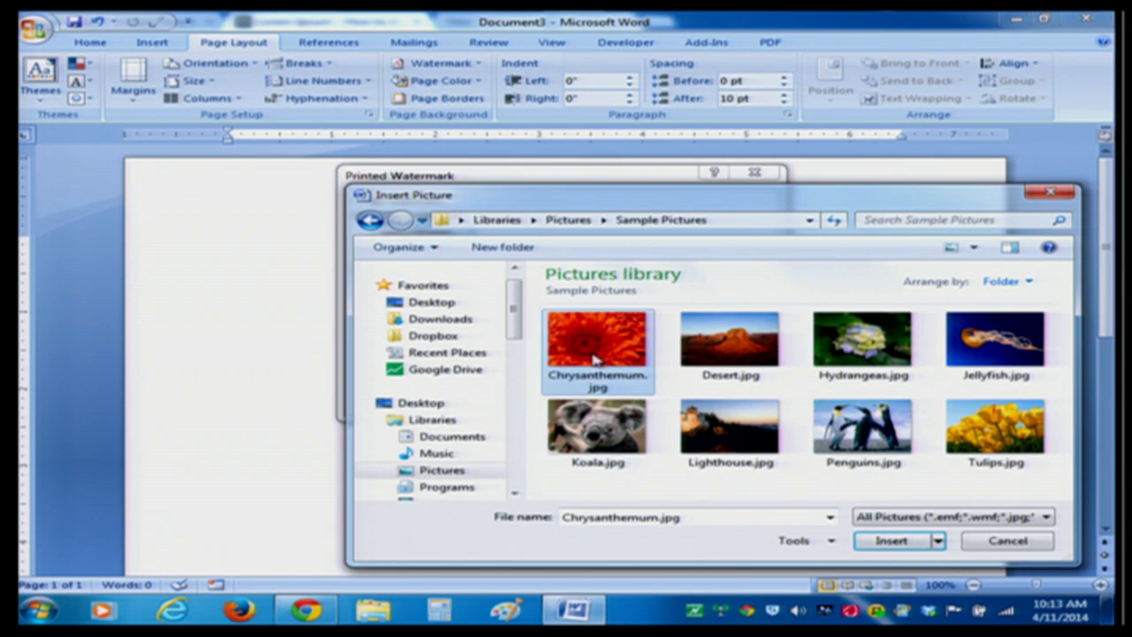
click(893, 542)
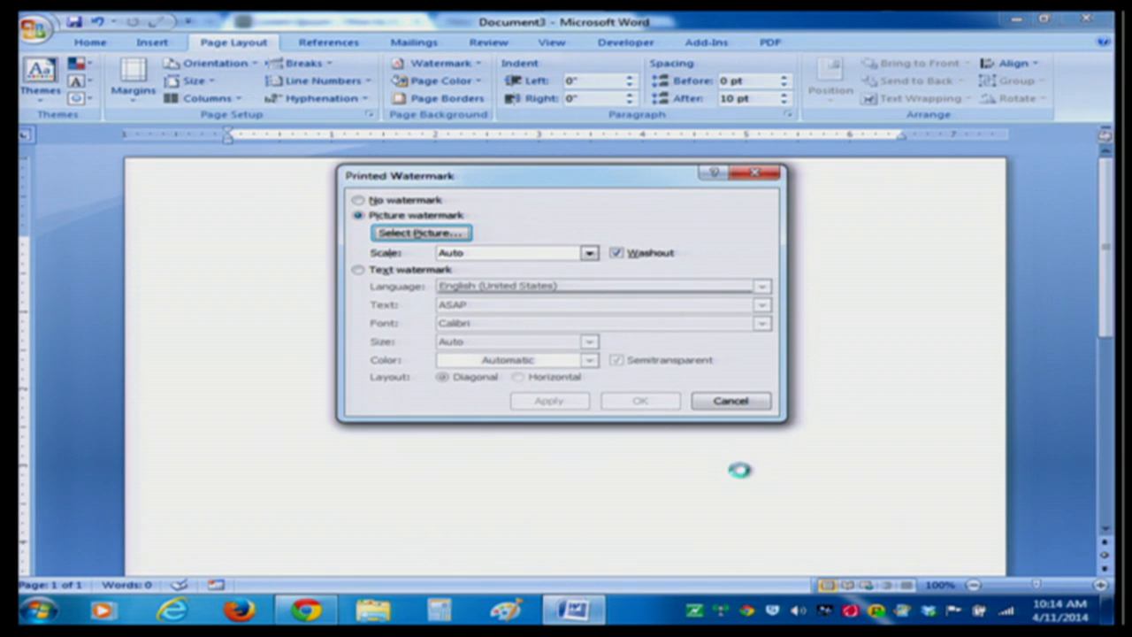
click(652, 402)
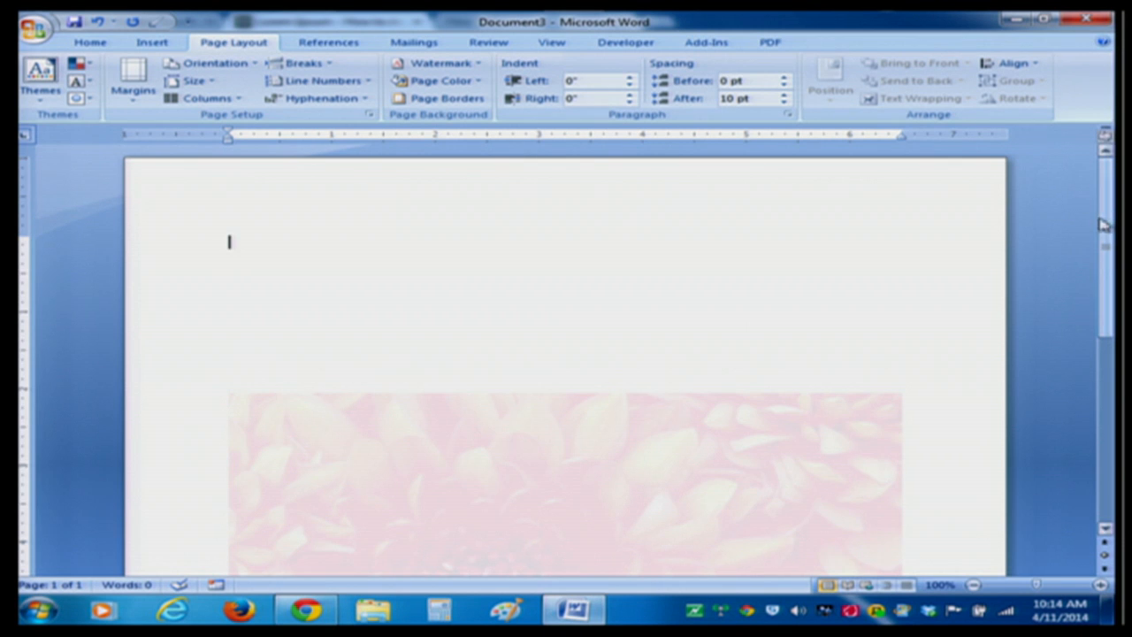
- Look over the flower picture watermark on the page and remove it from the document
drag(1104, 282, 1093, 404)
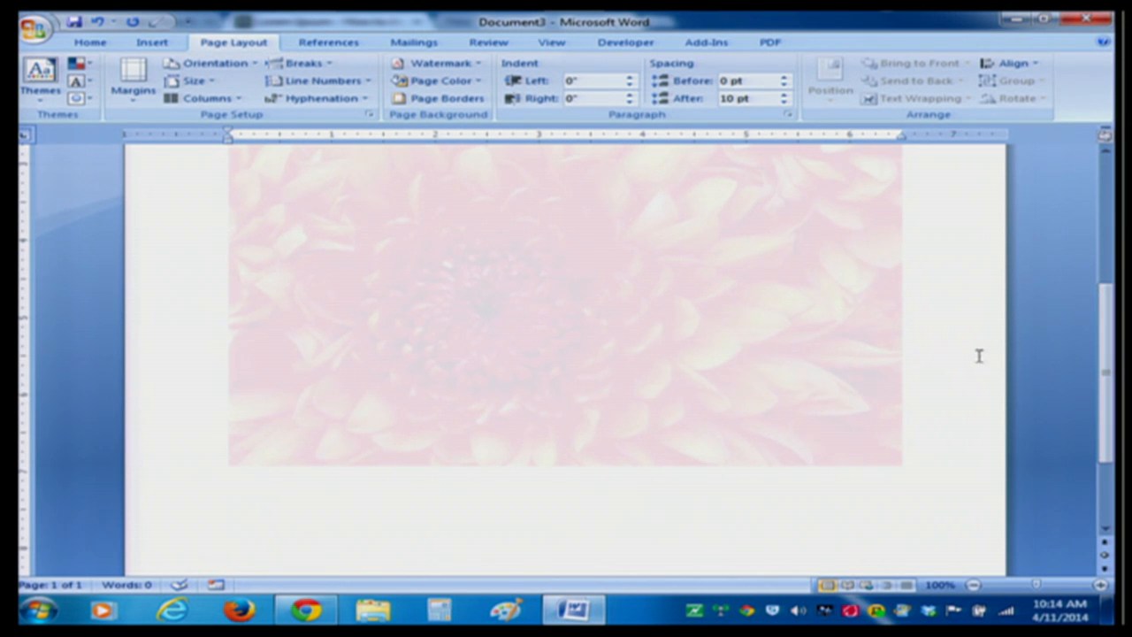
drag(1105, 343, 1094, 259)
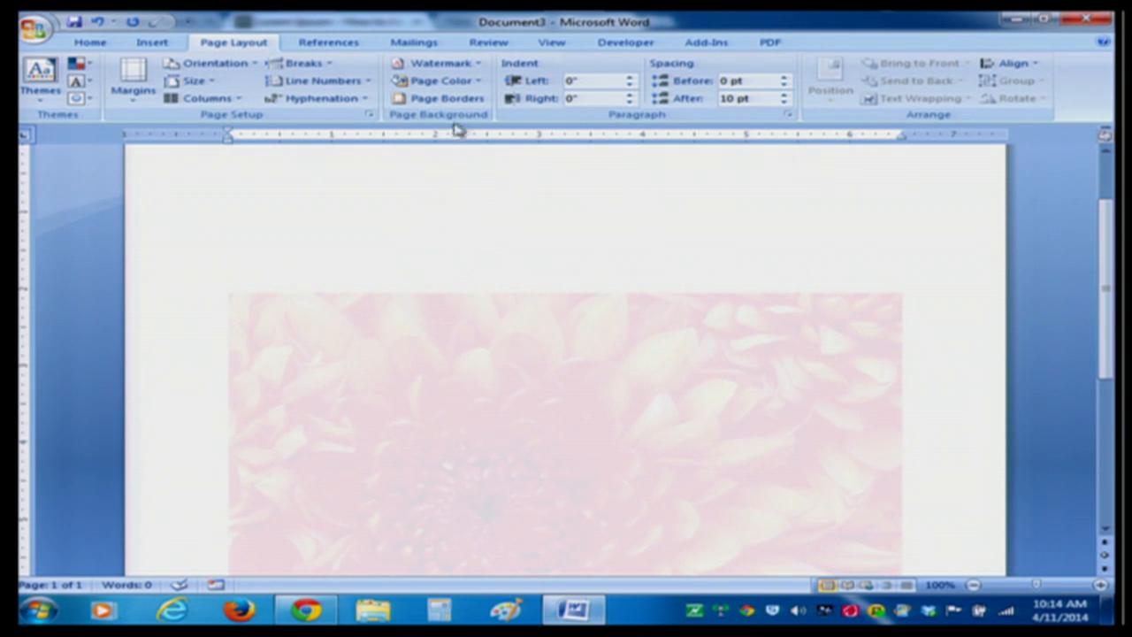
click(461, 85)
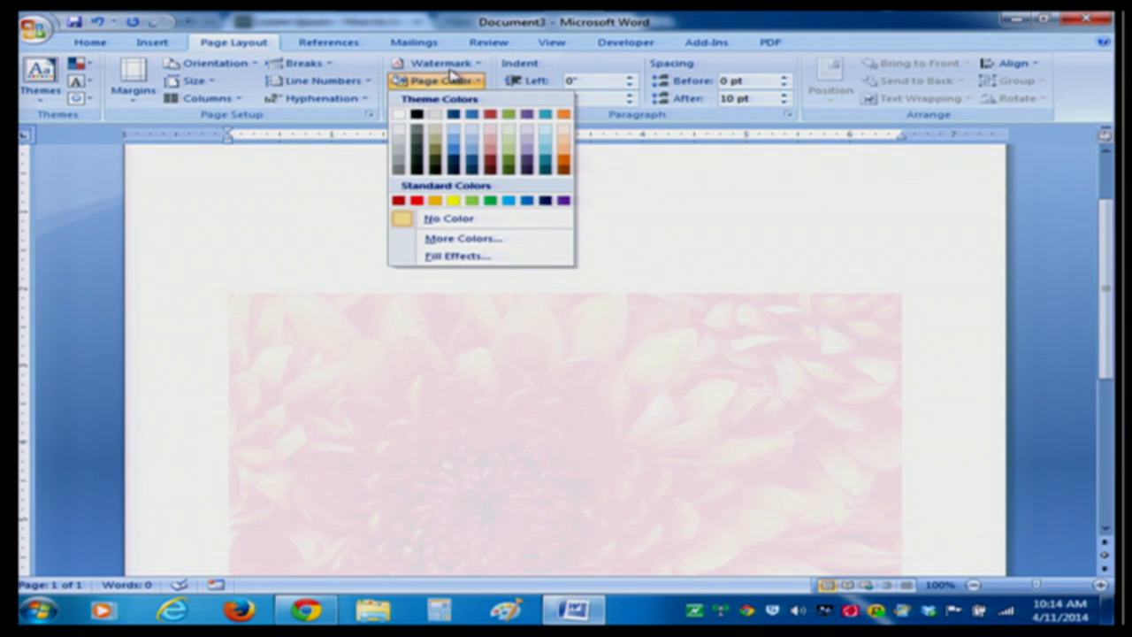
click(447, 64)
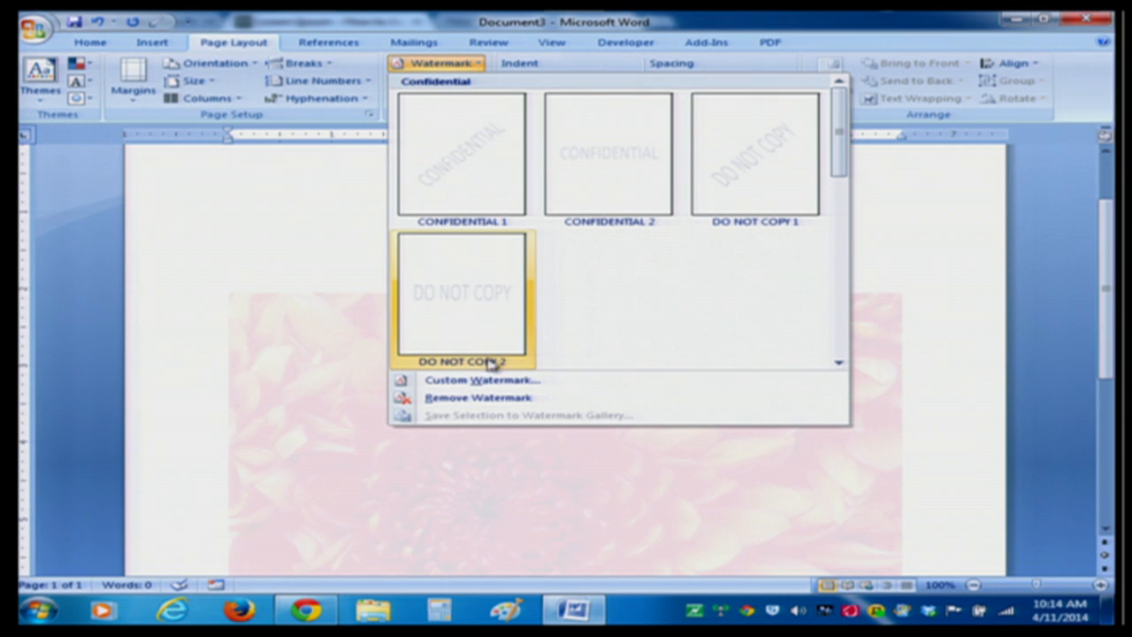
click(485, 403)
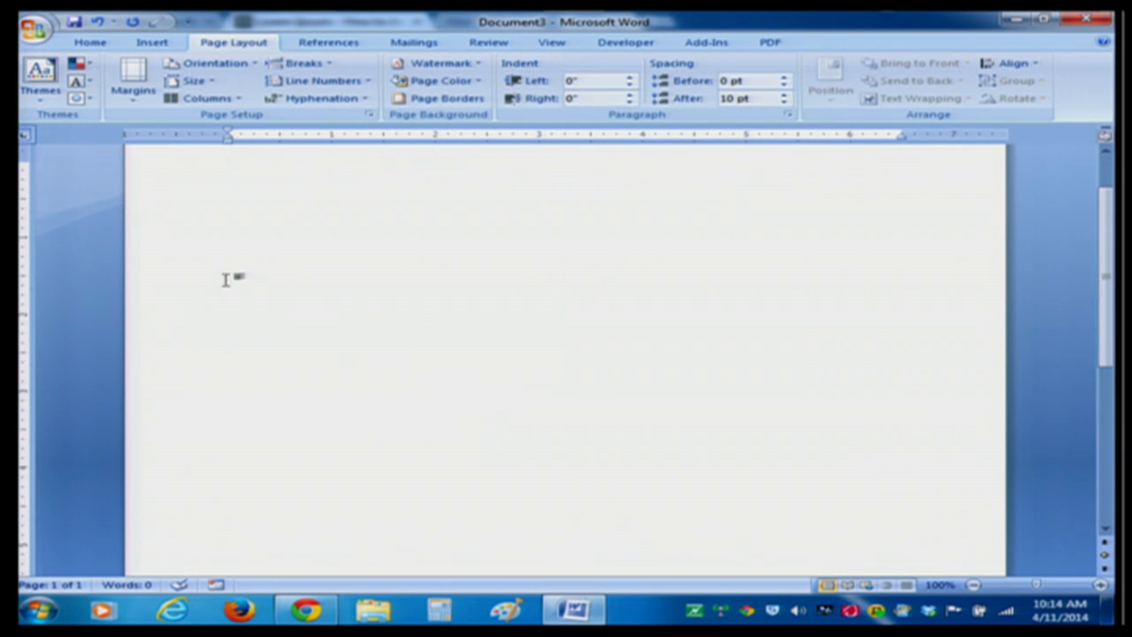
- Enter three separate lines of sample text in the blank document: "Title", "Headings" and "Body text"
click(86, 46)
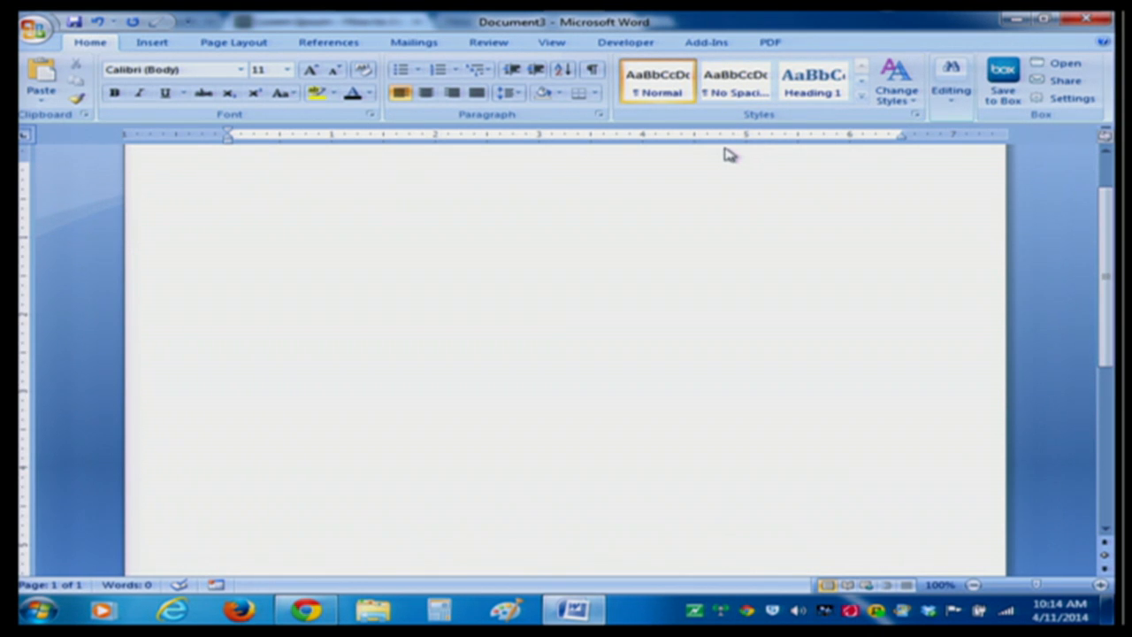
text(Title)
key(Return)
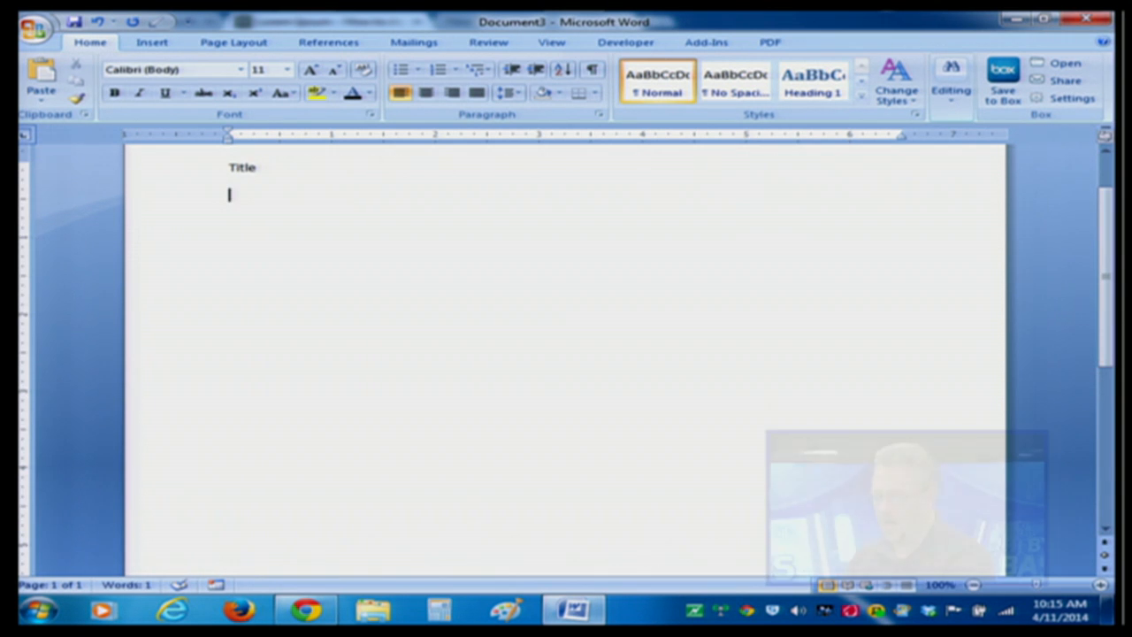
text(Headings)
key(Return)
text(Body)
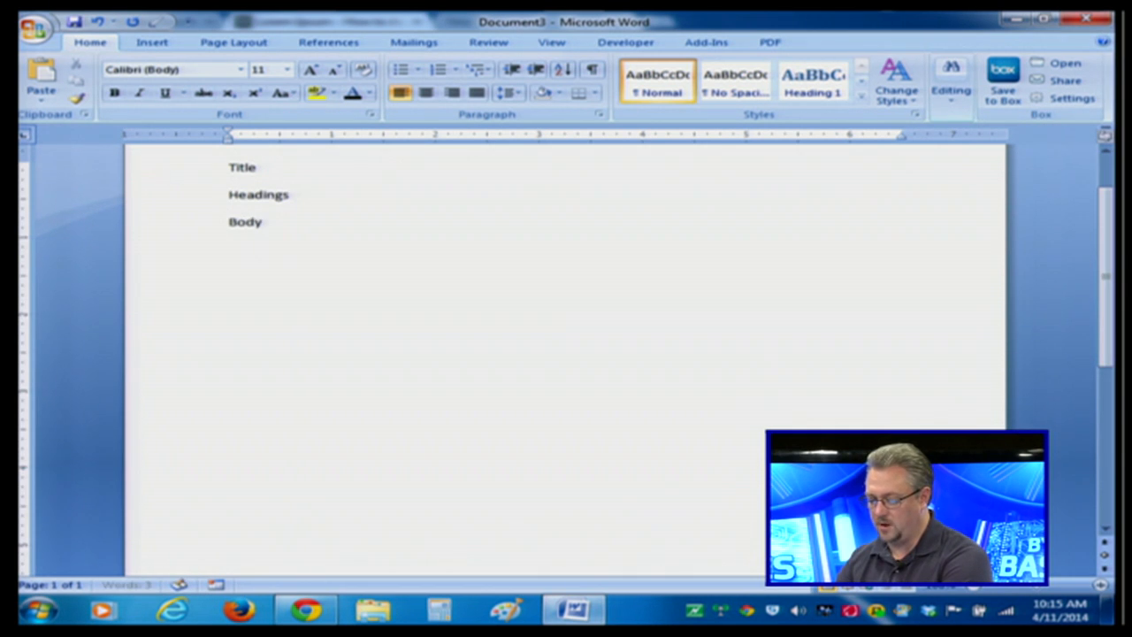
text( text)
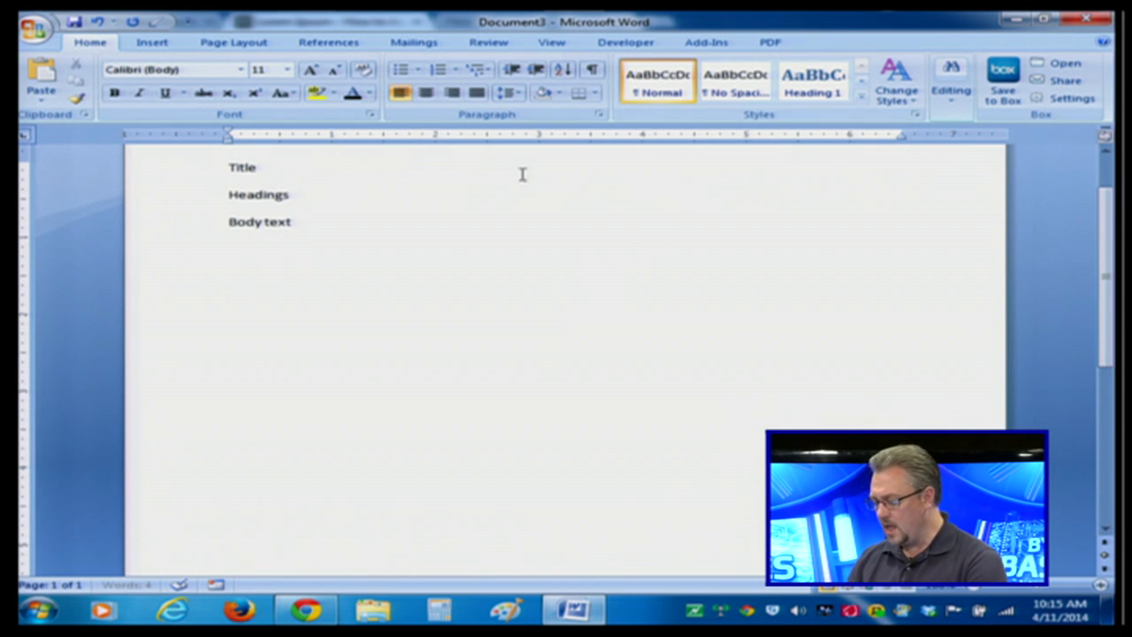
- Copy the "Headings" and "Body text" lines and paste them further down, leaving an empty line between the two sets
drag(232, 193, 311, 220)
key(ctrl+c)
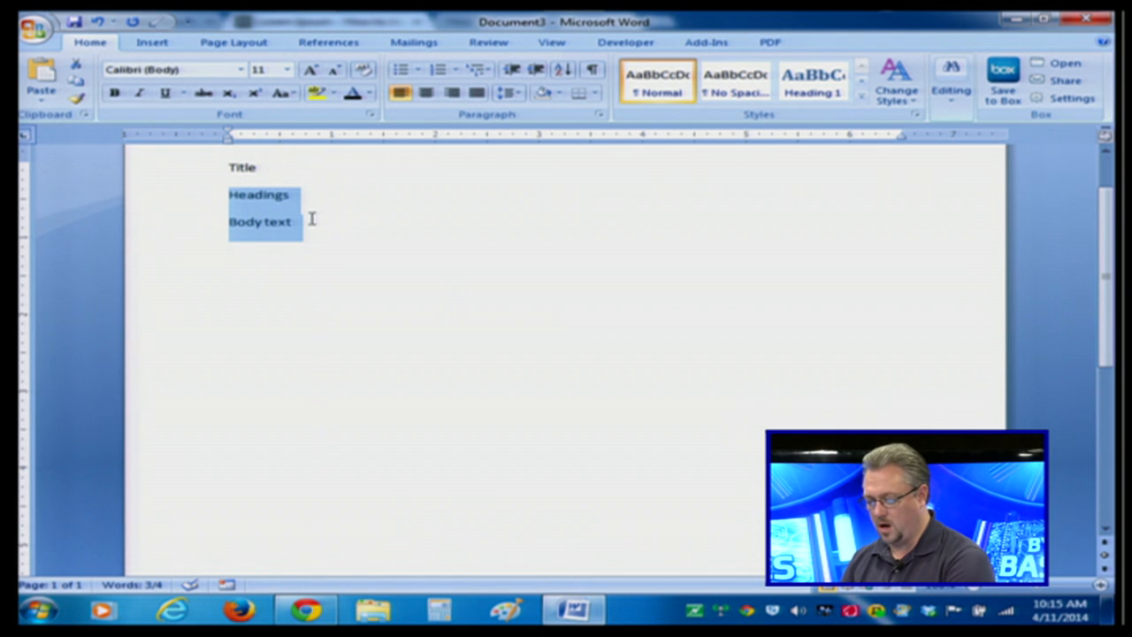
click(283, 257)
key(Return)
key(ctrl+v)
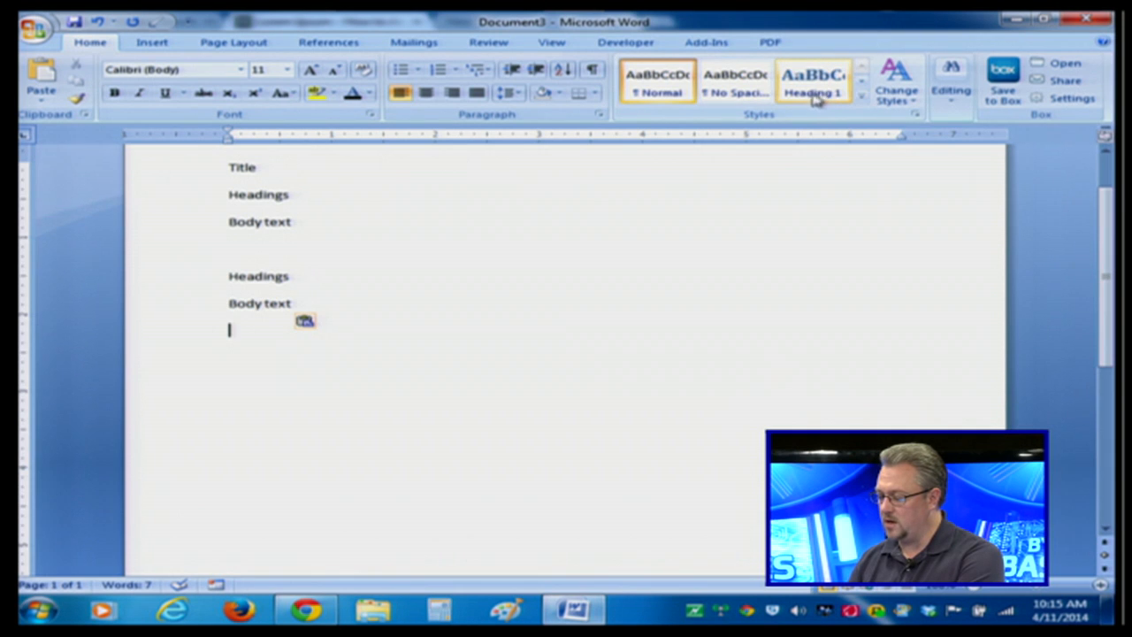
- Apply the Title style to the "Title" line and place the cursor in the first "Headings" line
double_click(242, 169)
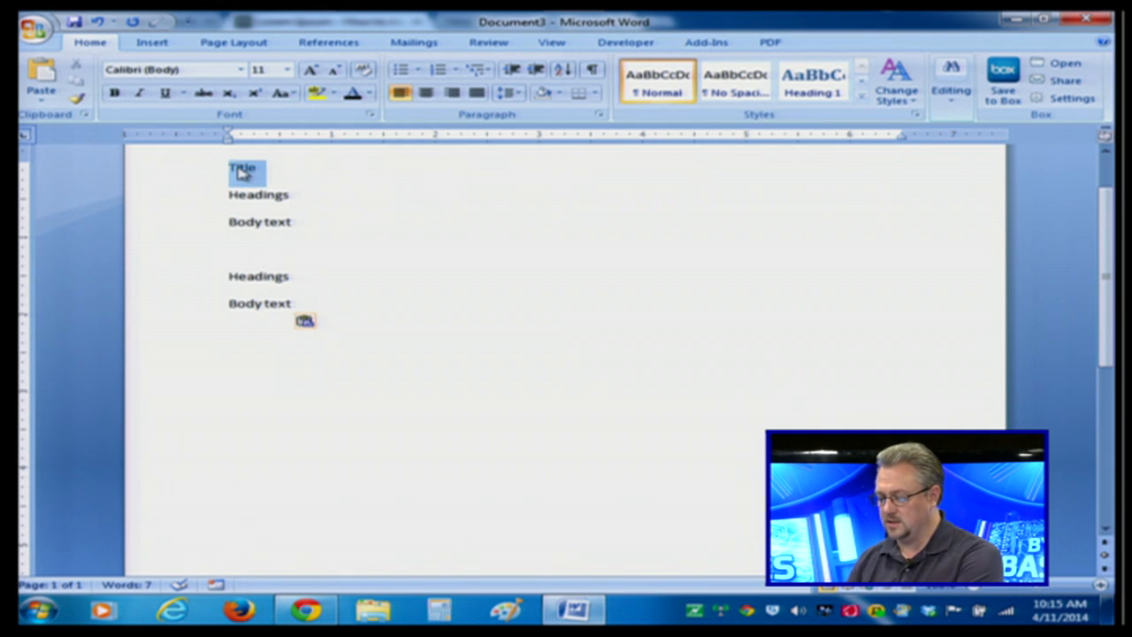
click(864, 80)
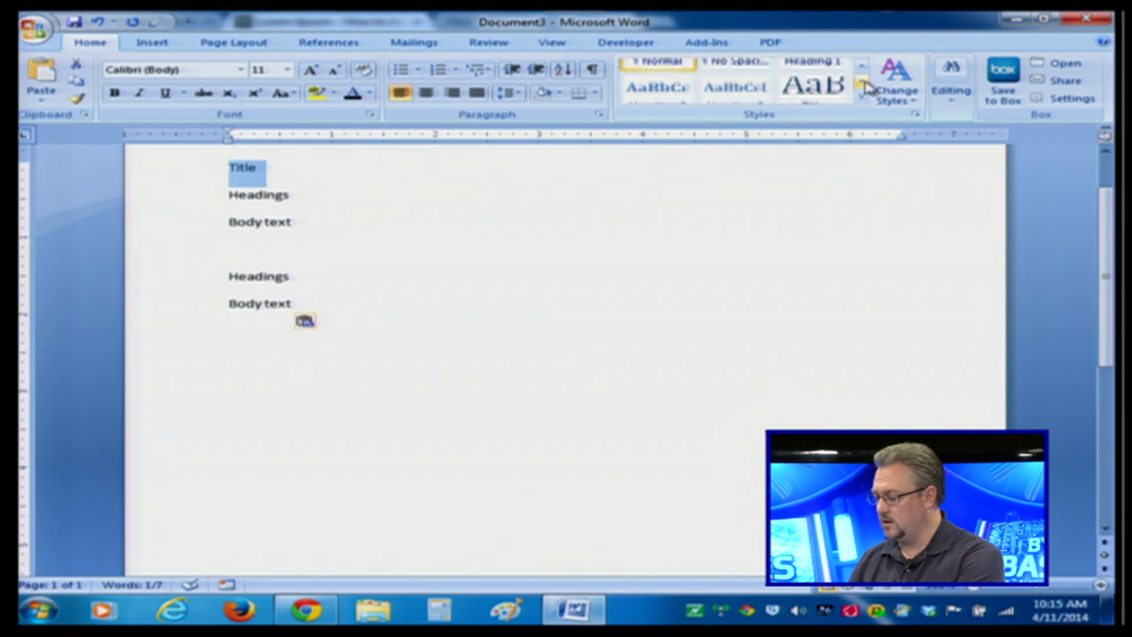
click(815, 82)
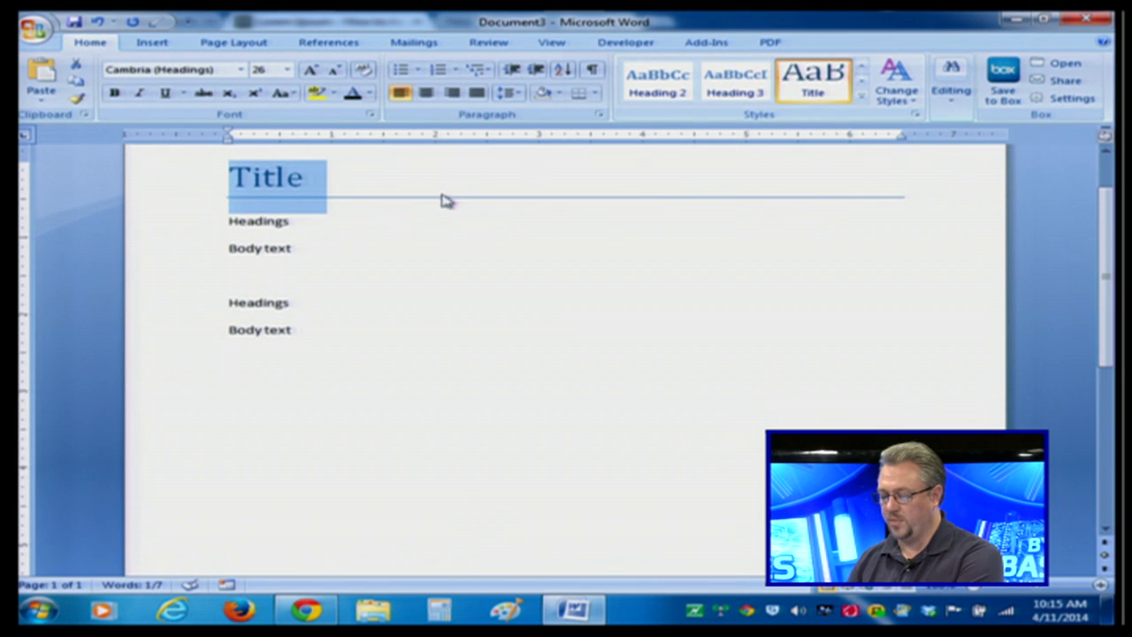
click(424, 227)
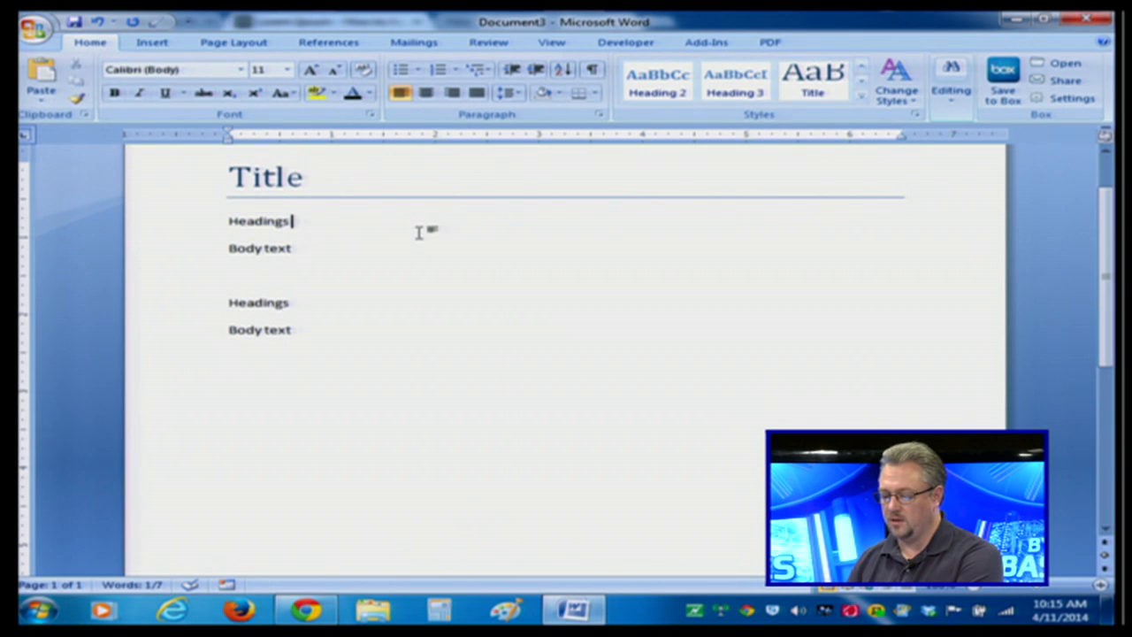
- Apply the Heading 1 style to both "Headings" lines and place the cursor below the last body text line
triple_click(249, 220)
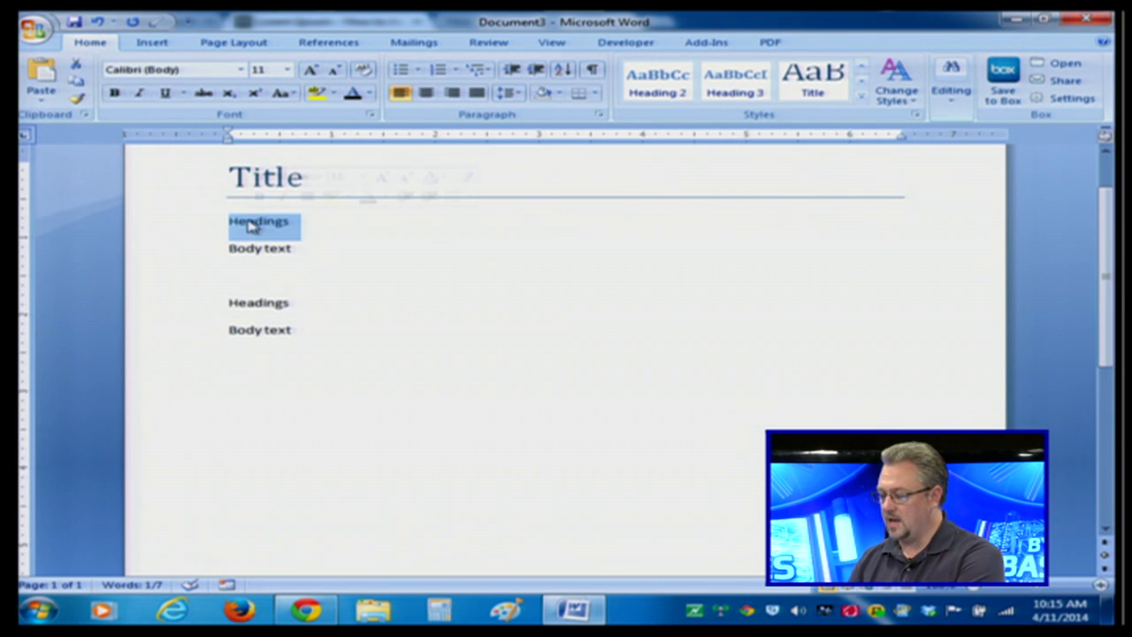
click(863, 74)
click(810, 82)
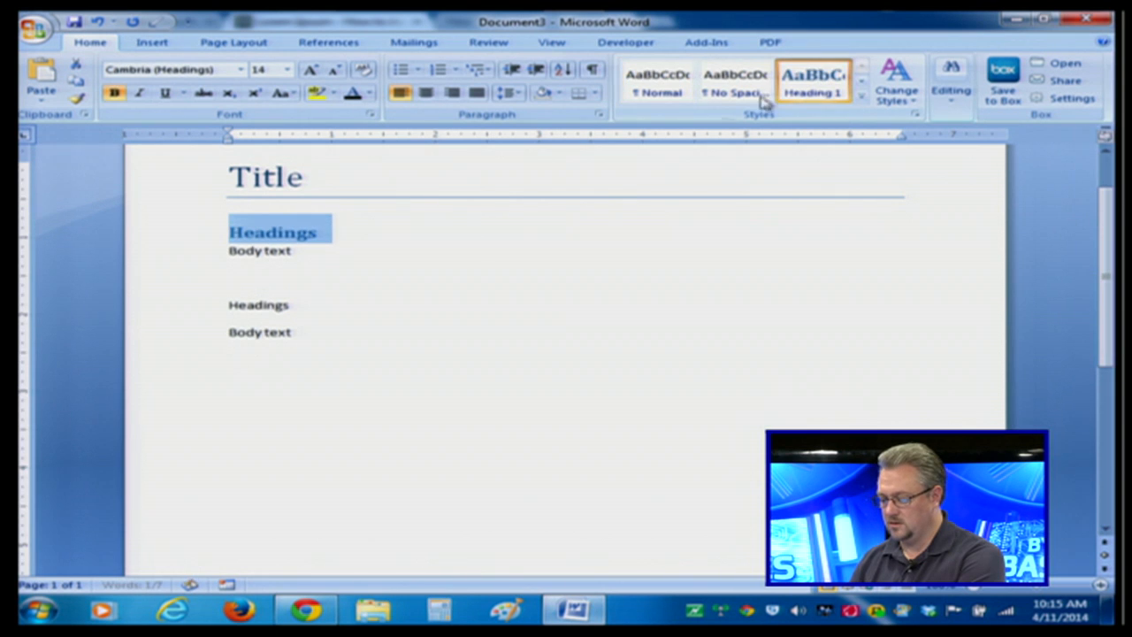
triple_click(260, 304)
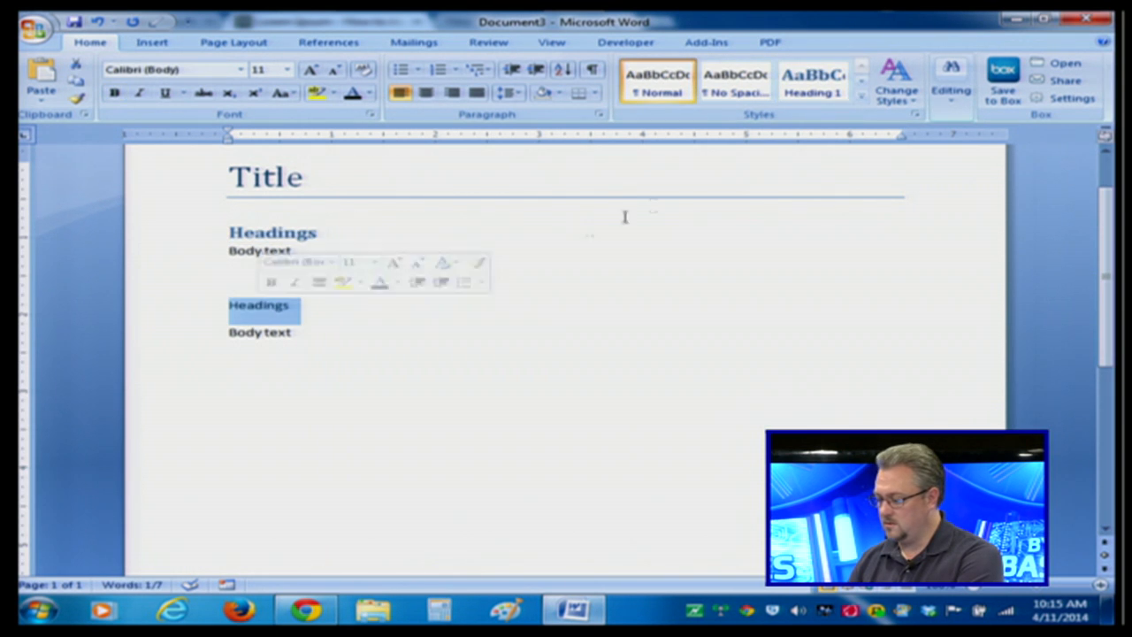
click(810, 80)
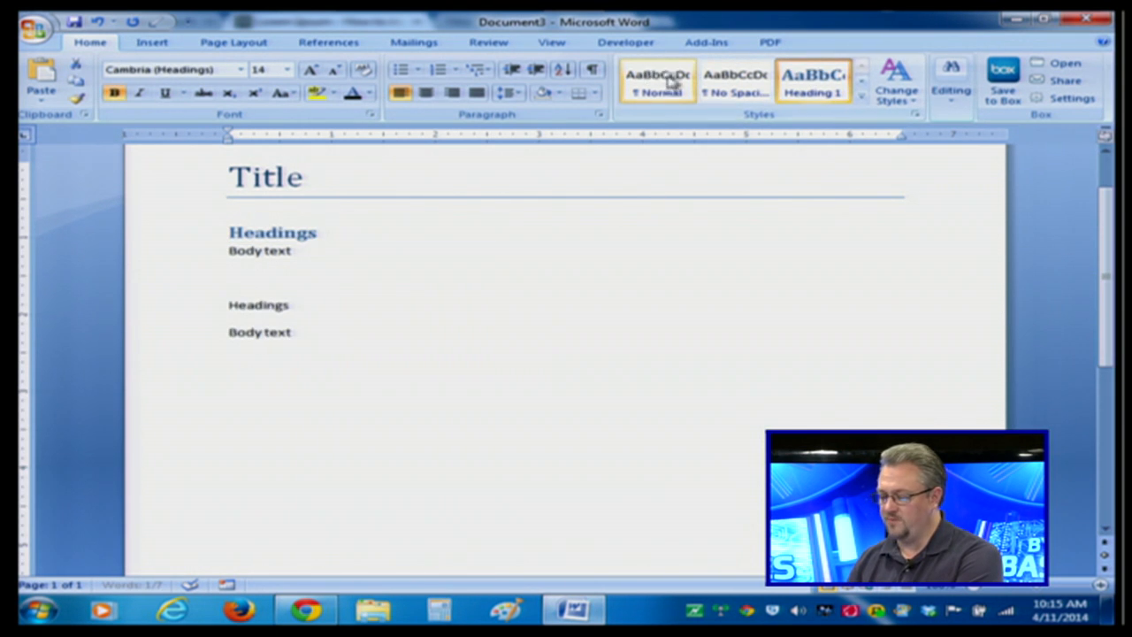
click(321, 369)
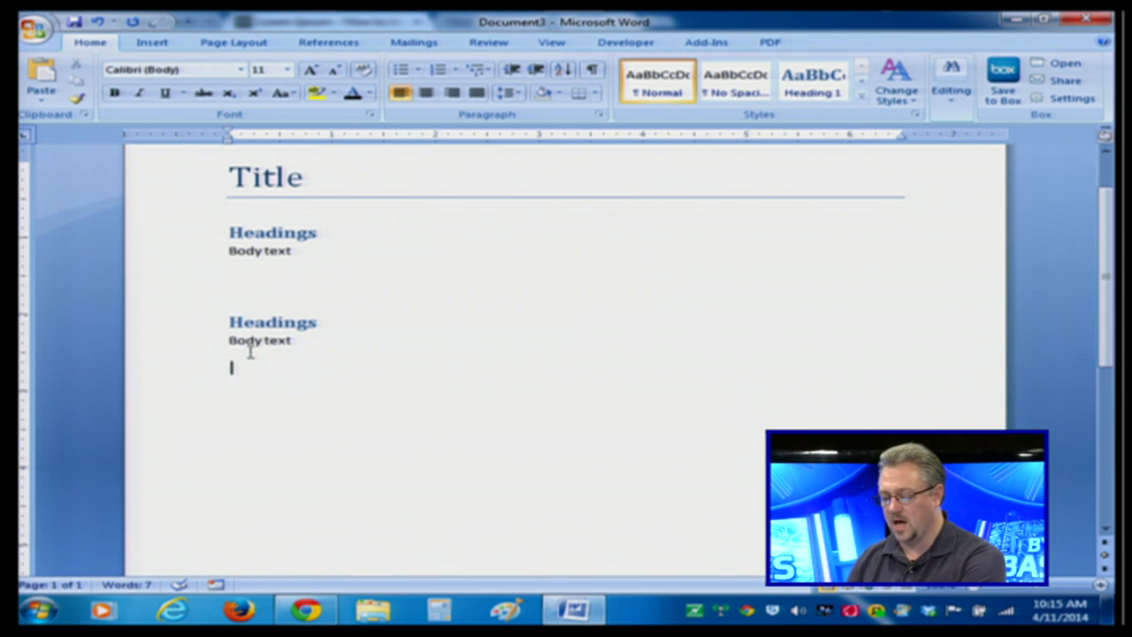
- Preview alternative color schemes such as Concourse and style sets such as Distinctive on the sample text
click(899, 105)
mouse_move(916, 139)
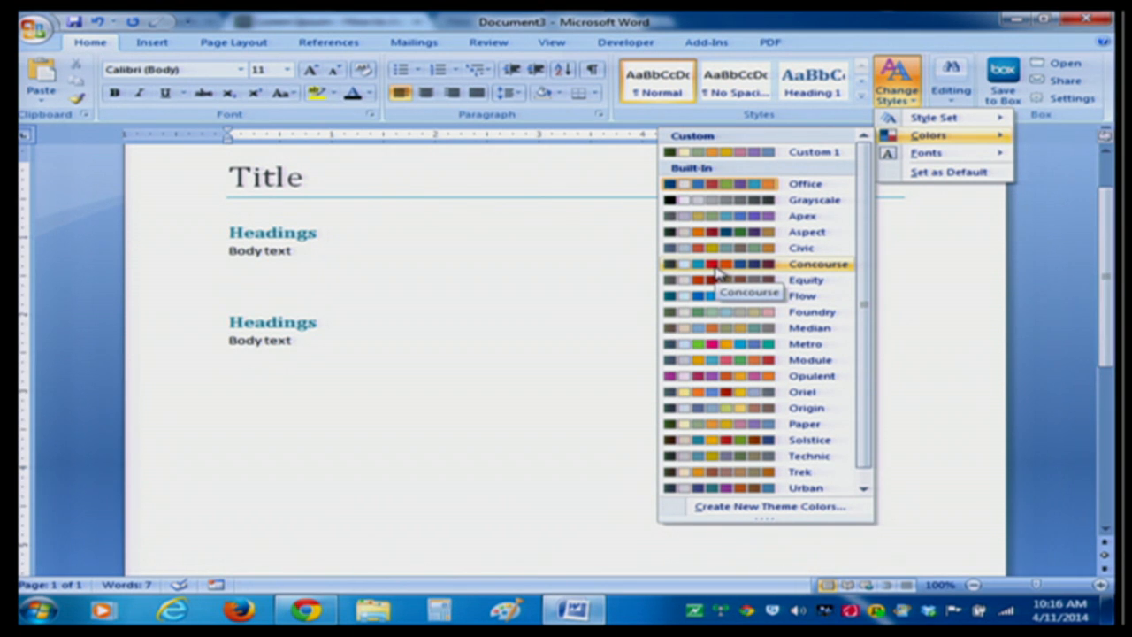
mouse_move(976, 126)
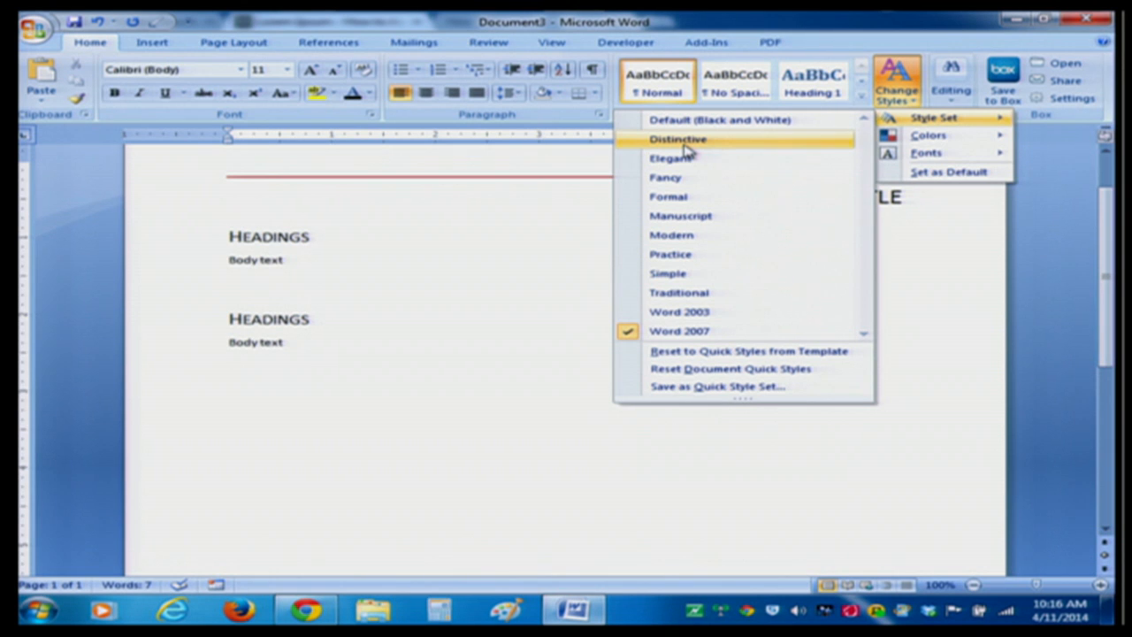
click(686, 157)
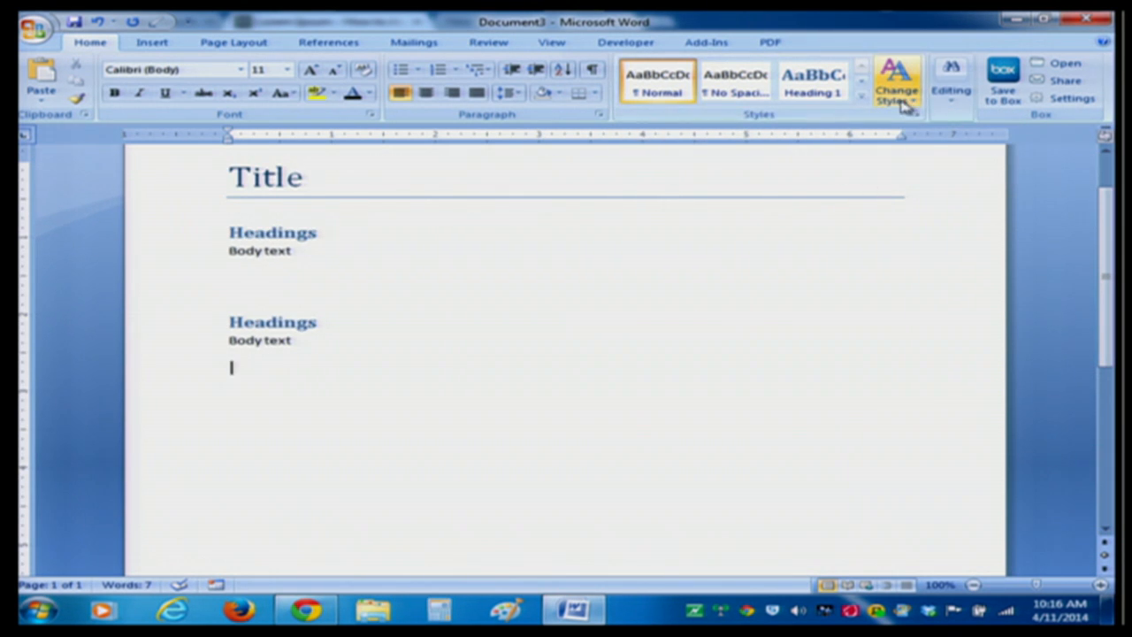
- Delete all the sample text, from the title through the last body text line, to clear the page
click(316, 372)
drag(313, 377, 222, 200)
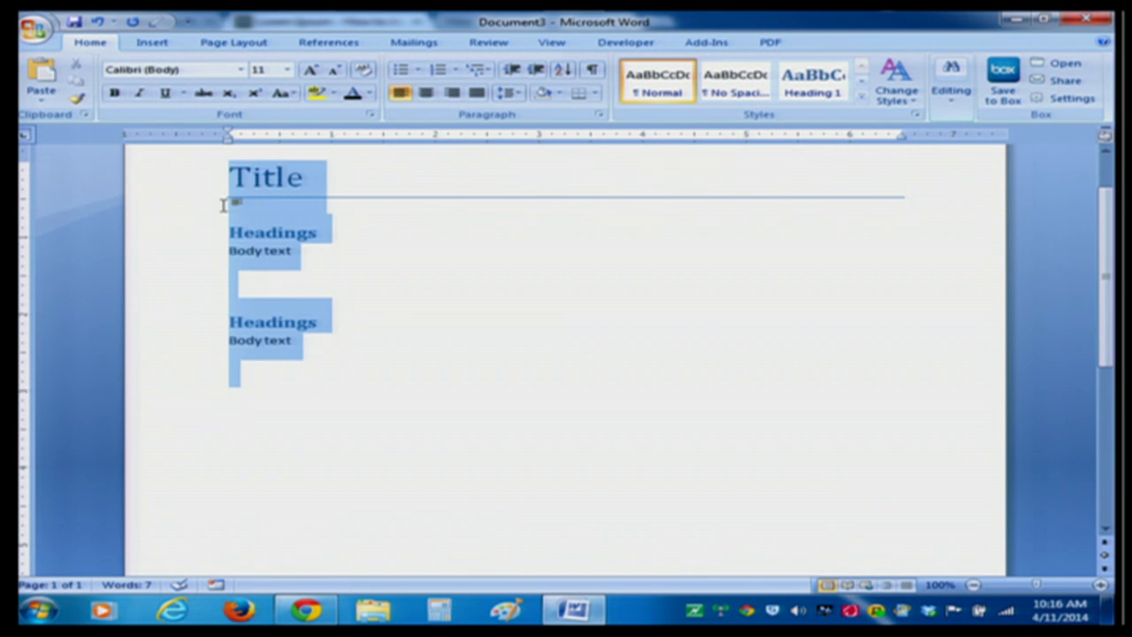
key(Delete)
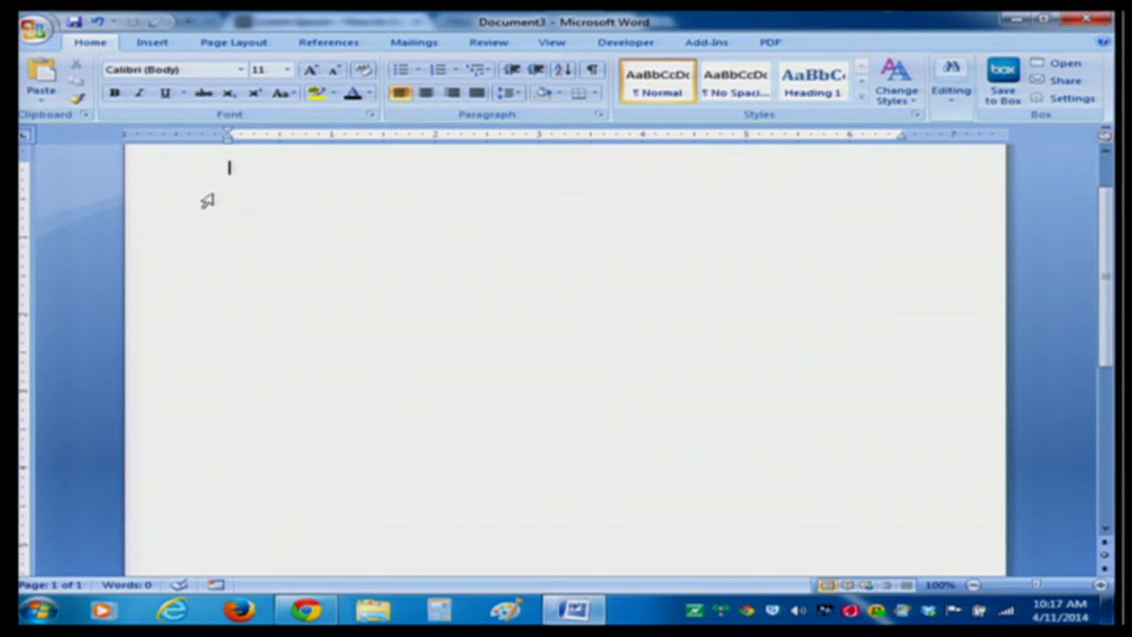
- Insert a table with two columns and three rows, and add a few empty lines below it
click(152, 41)
click(156, 88)
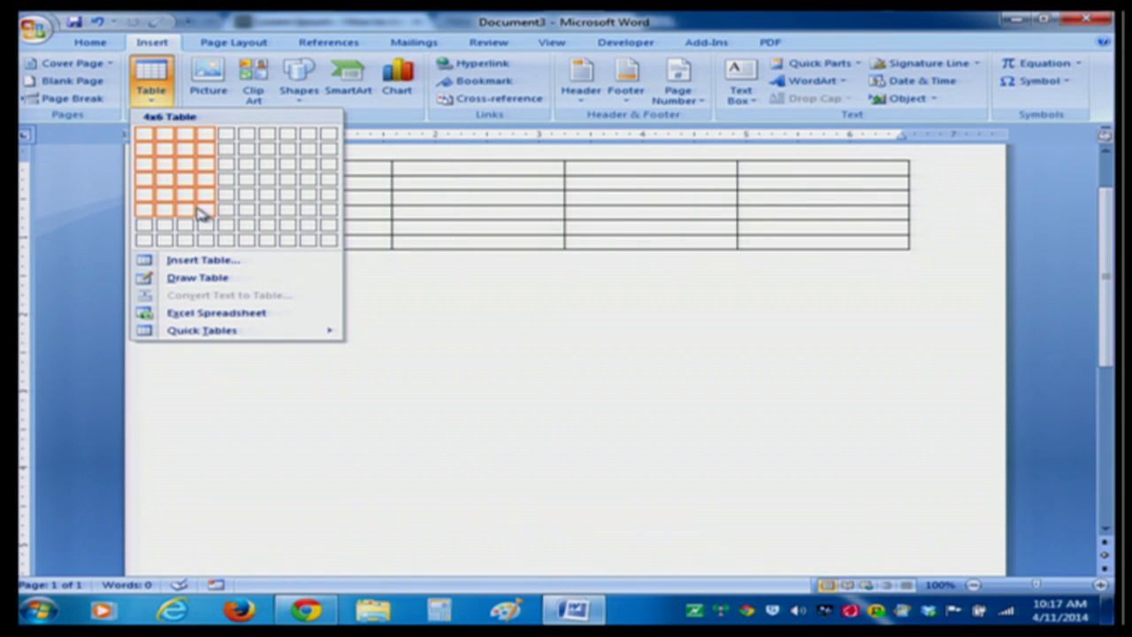
click(171, 176)
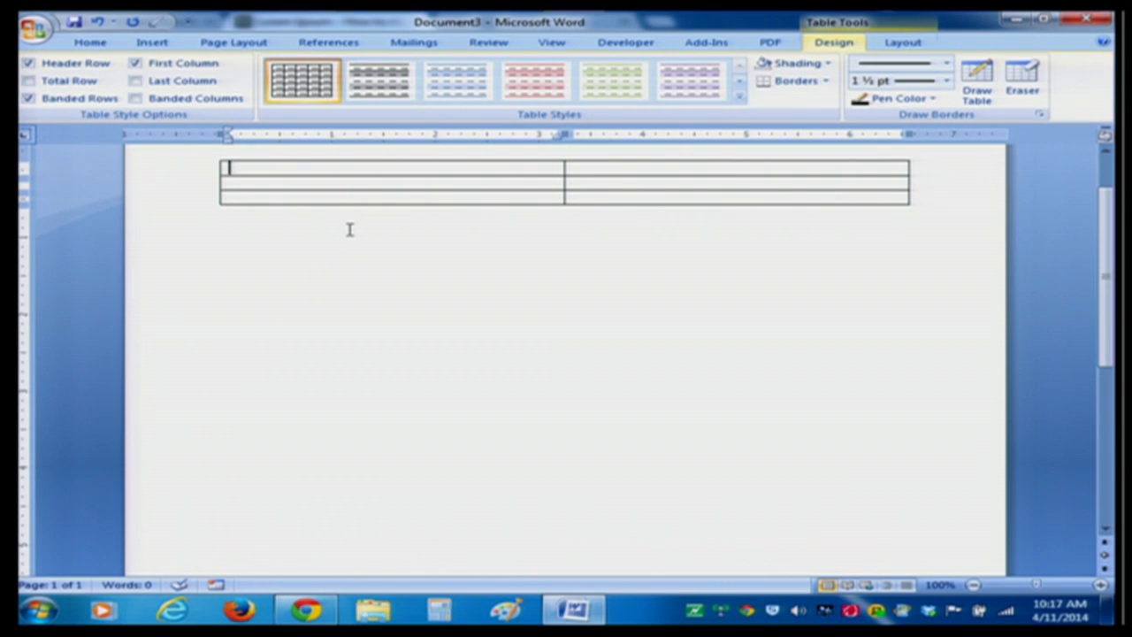
click(245, 239)
key(Return)
key(Return)
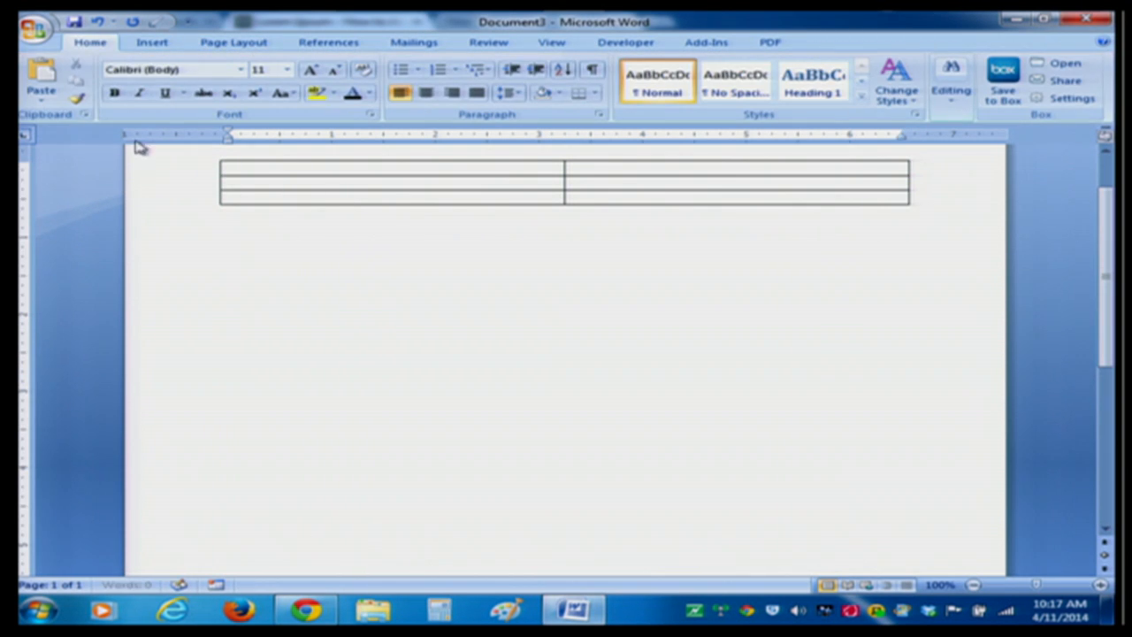
- Draw a second table below the first, split into two columns and two rows, with extra dividers in the upper-left and lower-right cells
click(151, 43)
click(152, 84)
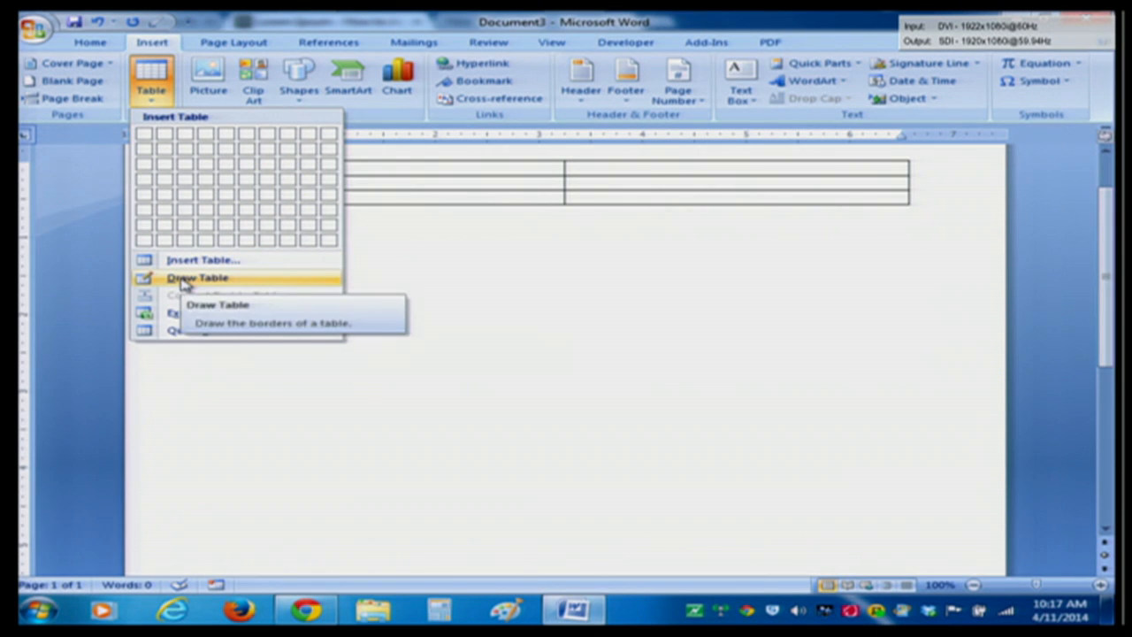
click(186, 279)
mouse_move(235, 260)
mouse_down()
mouse_move(250, 364)
mouse_move(380, 362)
mouse_move(814, 409)
mouse_move(879, 382)
mouse_up()
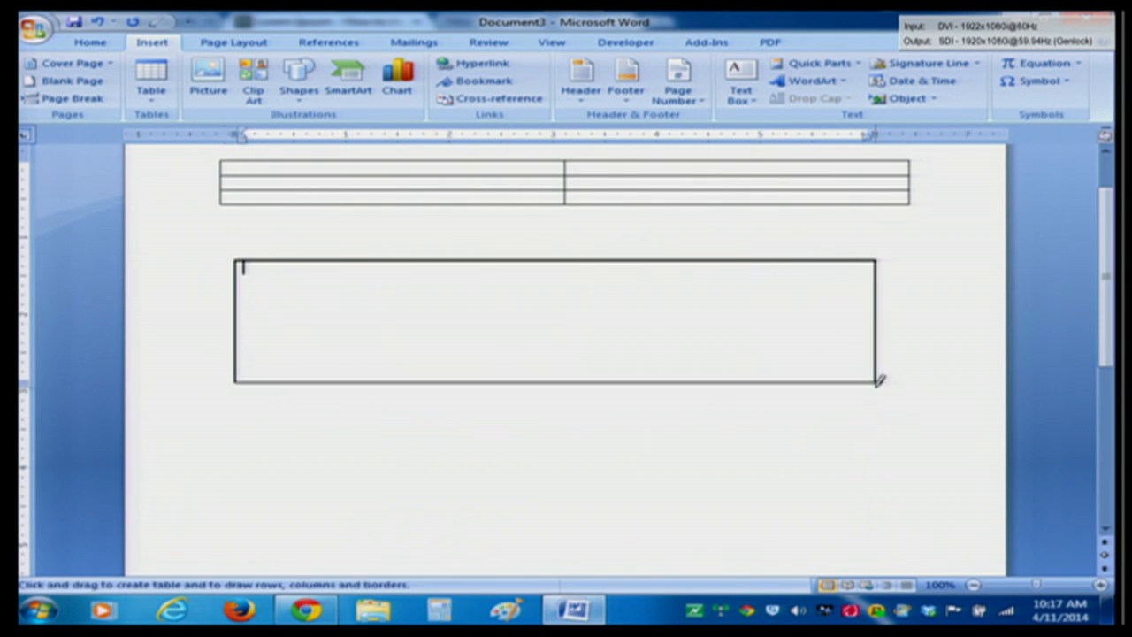
drag(566, 259, 571, 354)
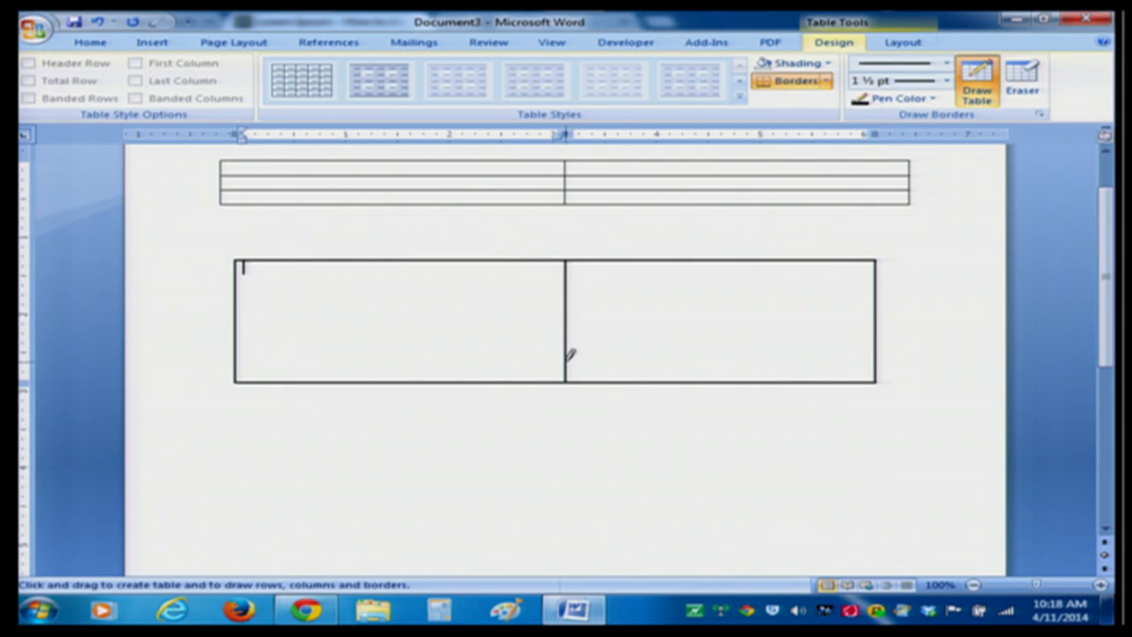
mouse_move(239, 308)
mouse_down()
mouse_move(643, 289)
mouse_move(610, 302)
mouse_up()
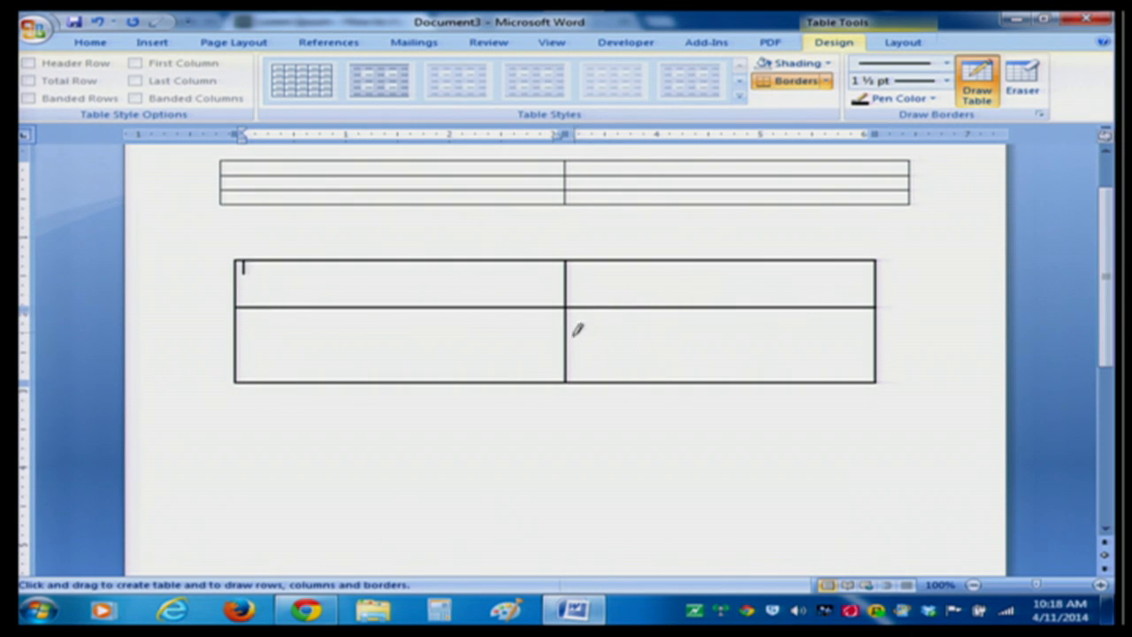
drag(571, 341, 770, 340)
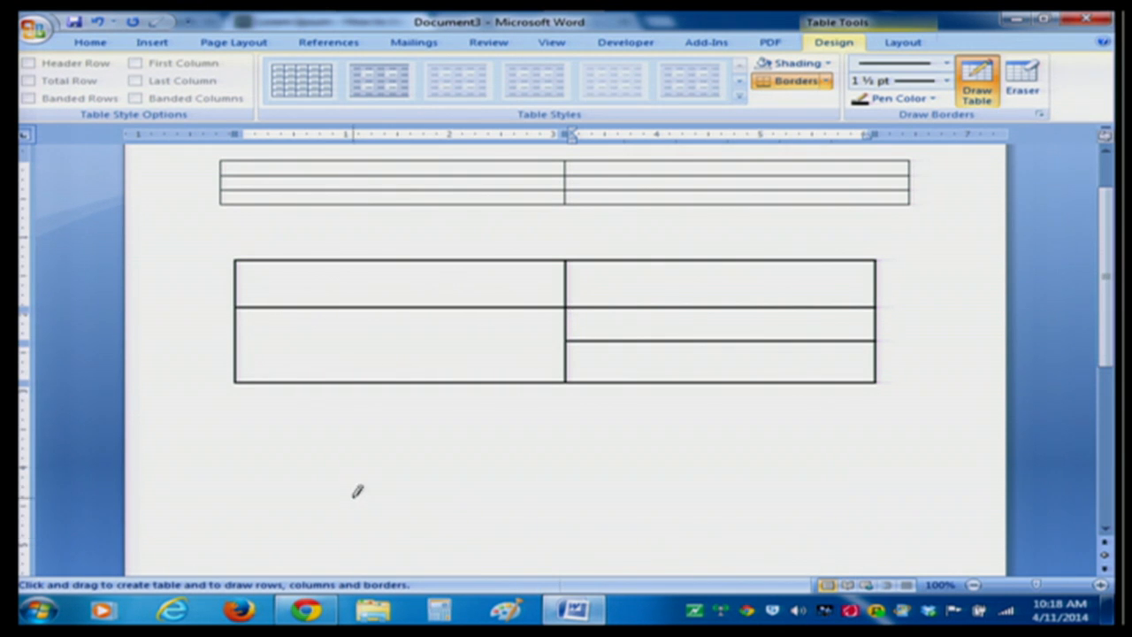
drag(443, 258, 437, 307)
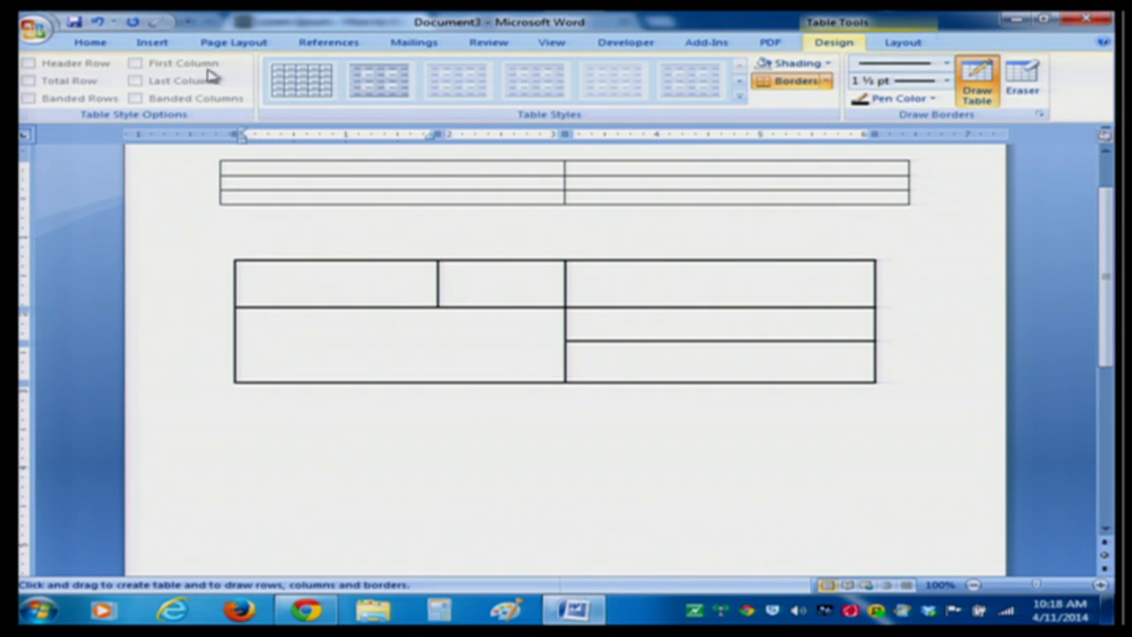
- Examine the table size and AutoFit options for inserting a table, and close the dialog without inserting one
click(111, 42)
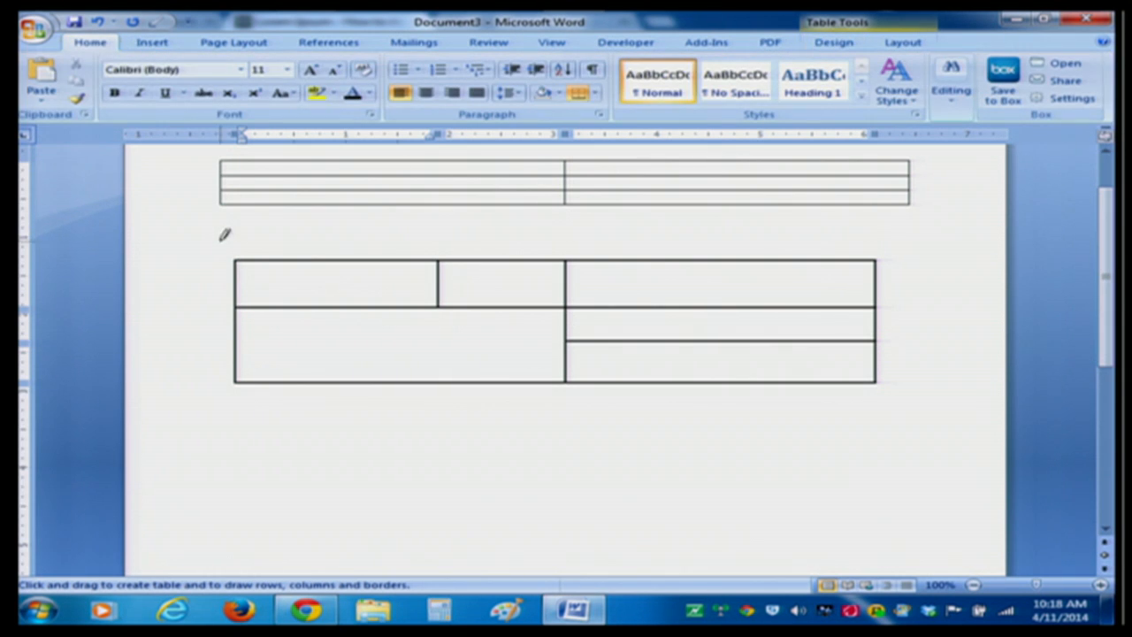
click(152, 43)
click(160, 71)
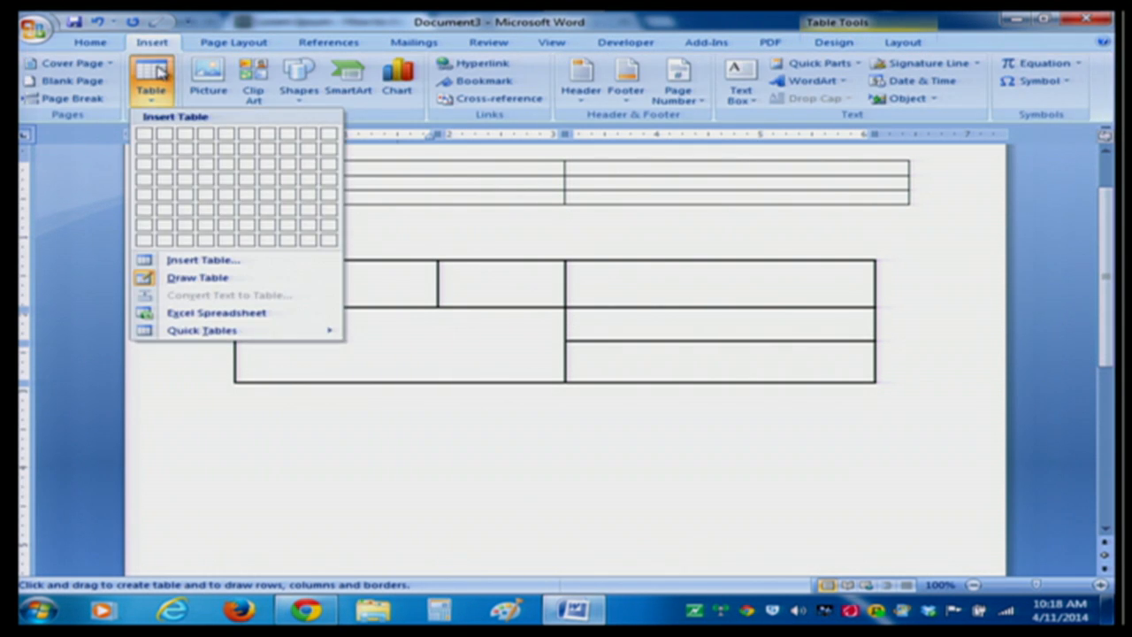
click(204, 260)
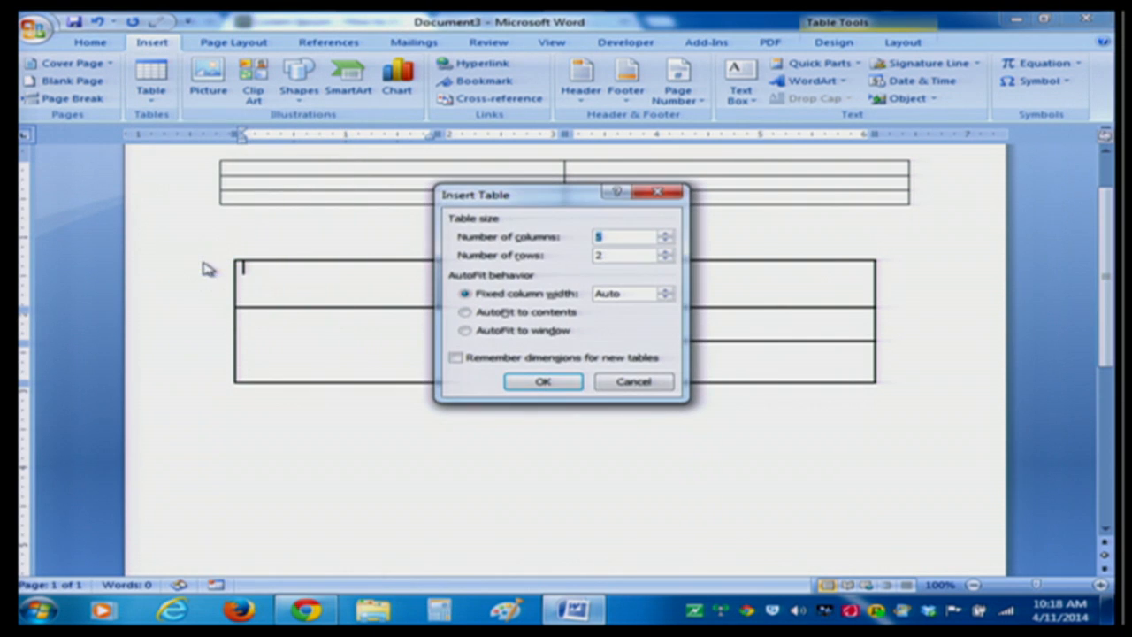
click(662, 383)
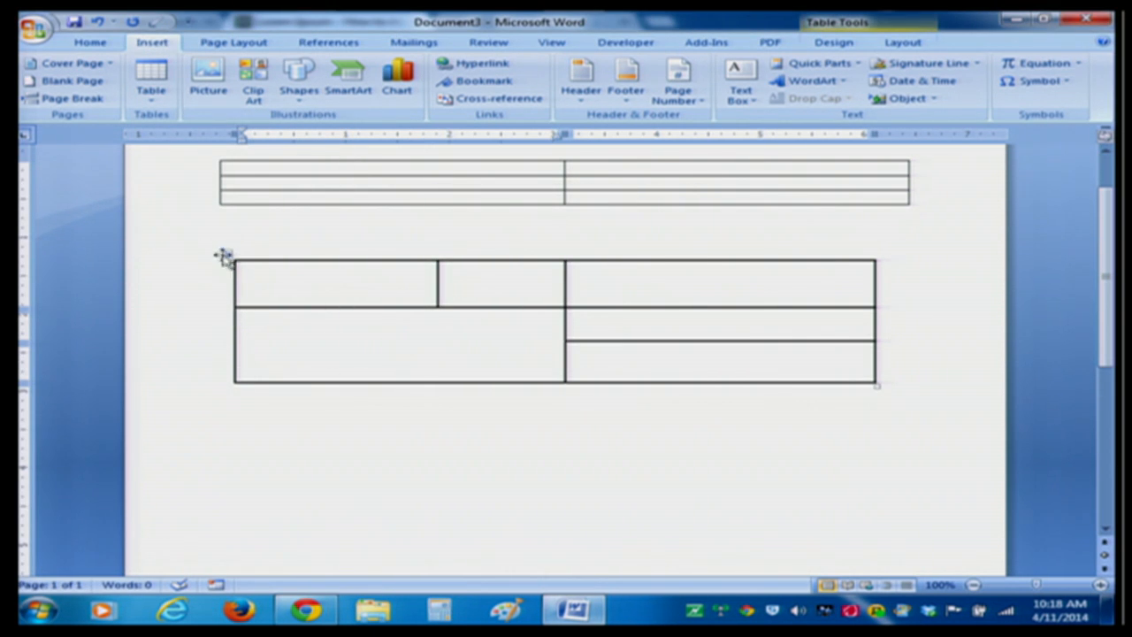
- Select the whole hand-drawn table and cut it from the document
click(239, 438)
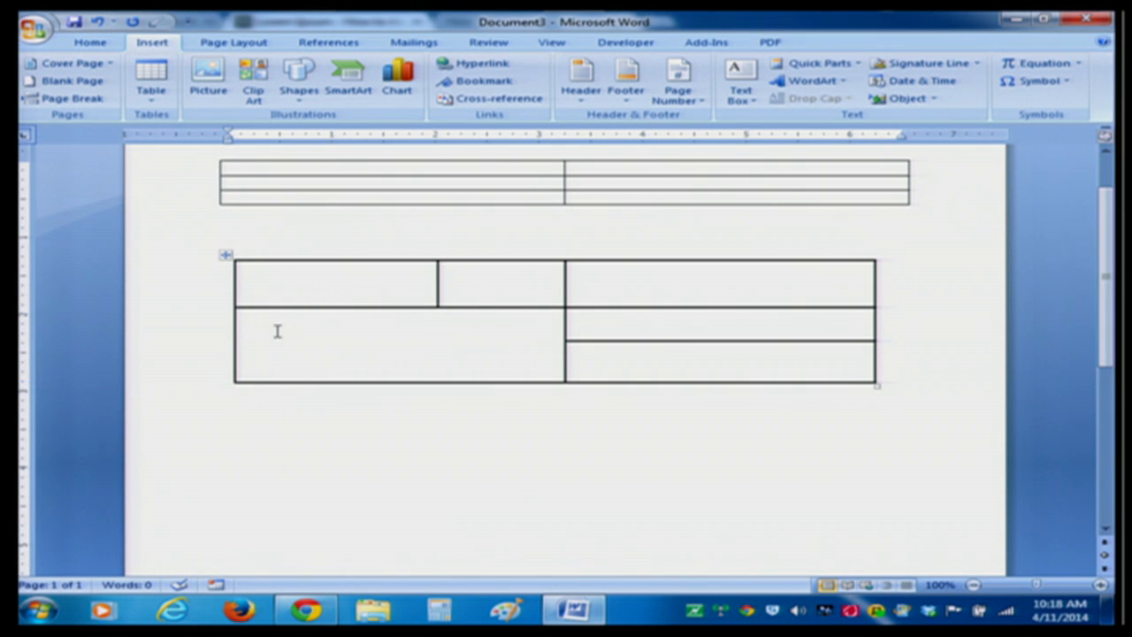
click(259, 283)
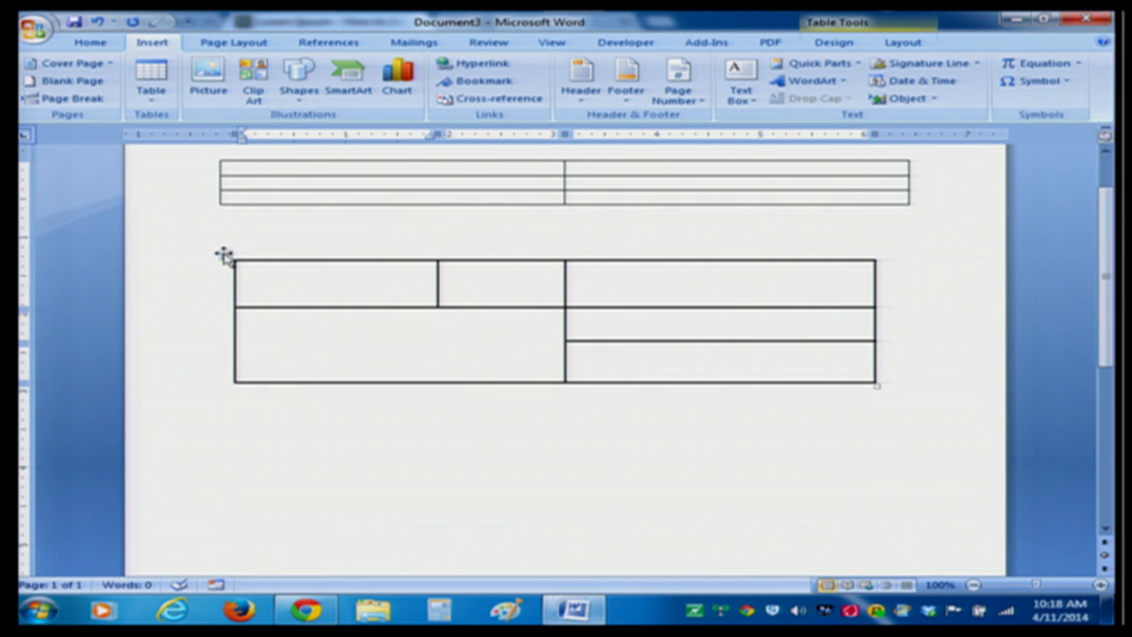
click(224, 256)
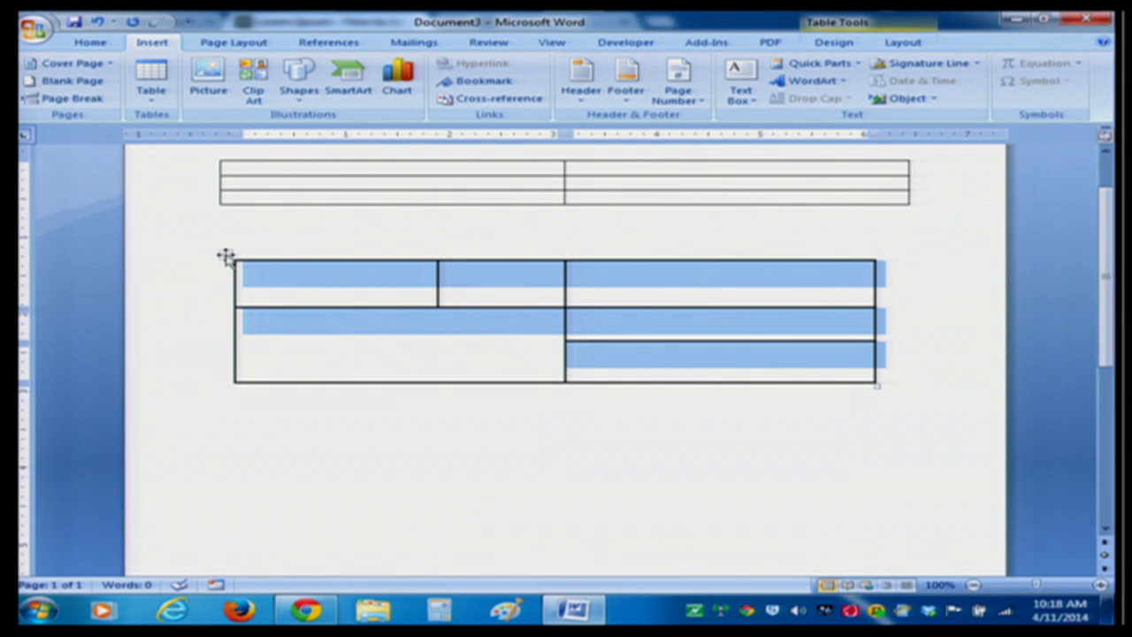
right_click(227, 255)
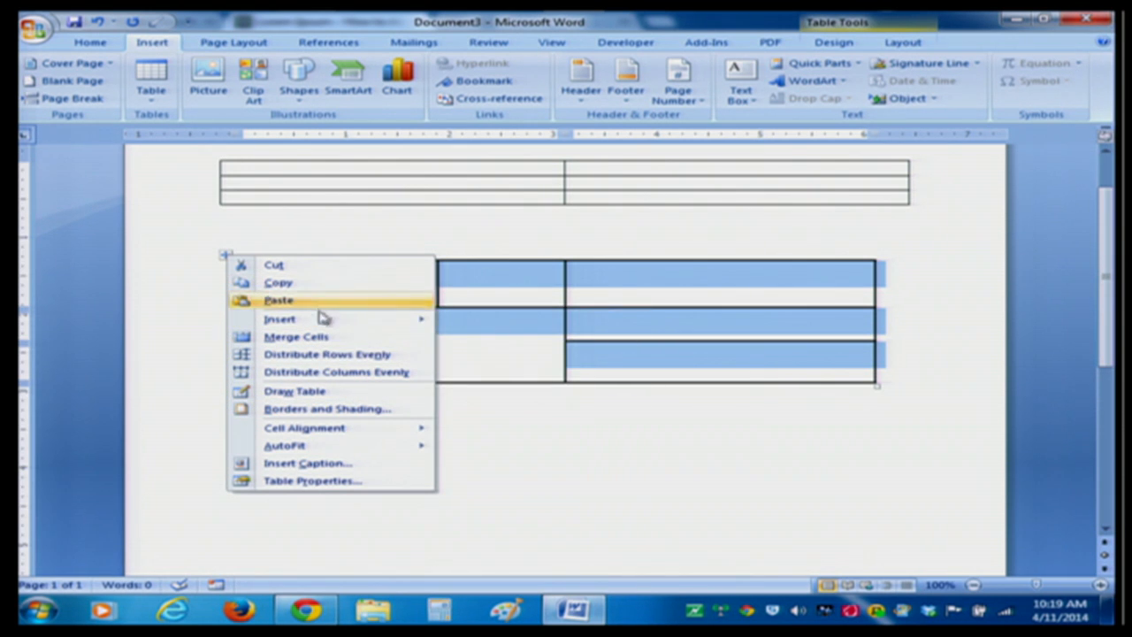
click(292, 264)
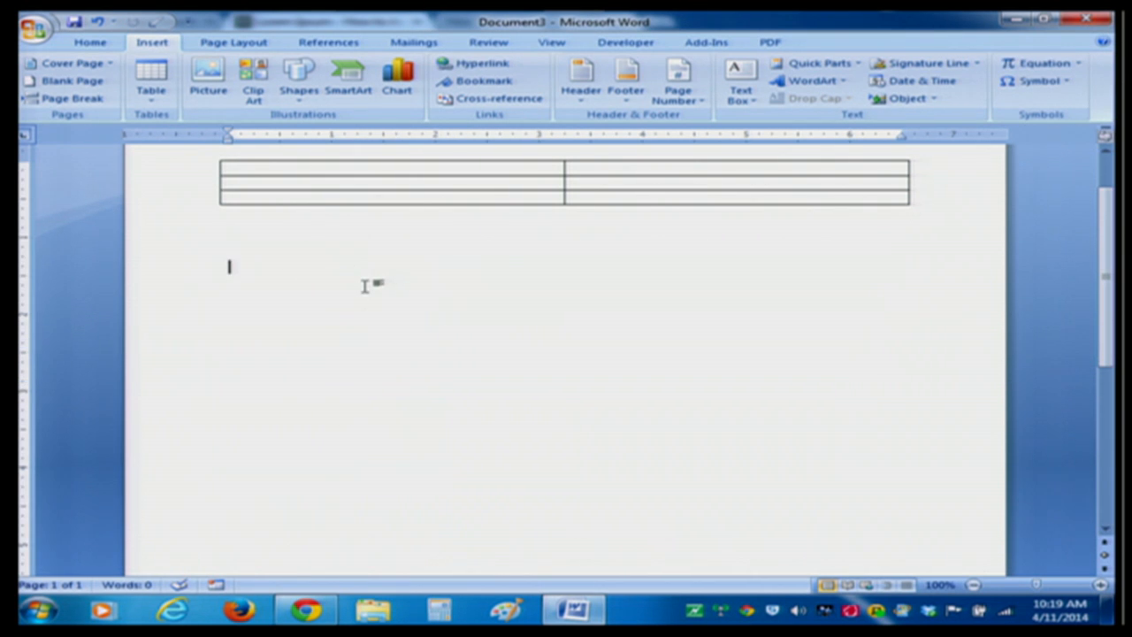
- Add a single empty line above the remaining two-column table, removing the surplus one
scroll(368, 288, up, 2)
click(321, 245)
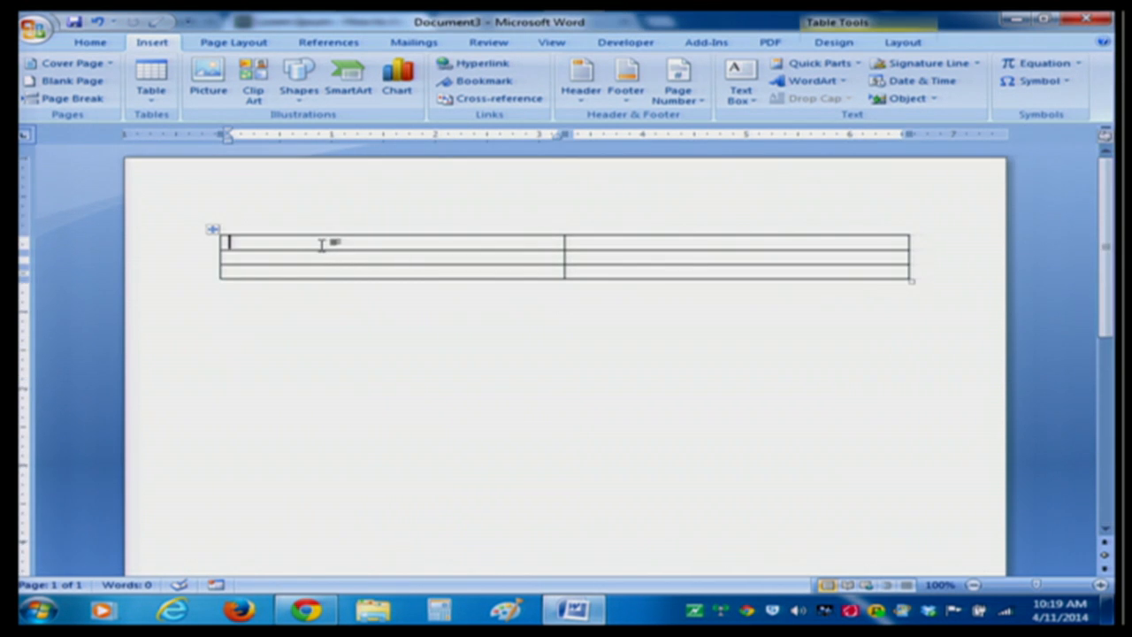
key(Return)
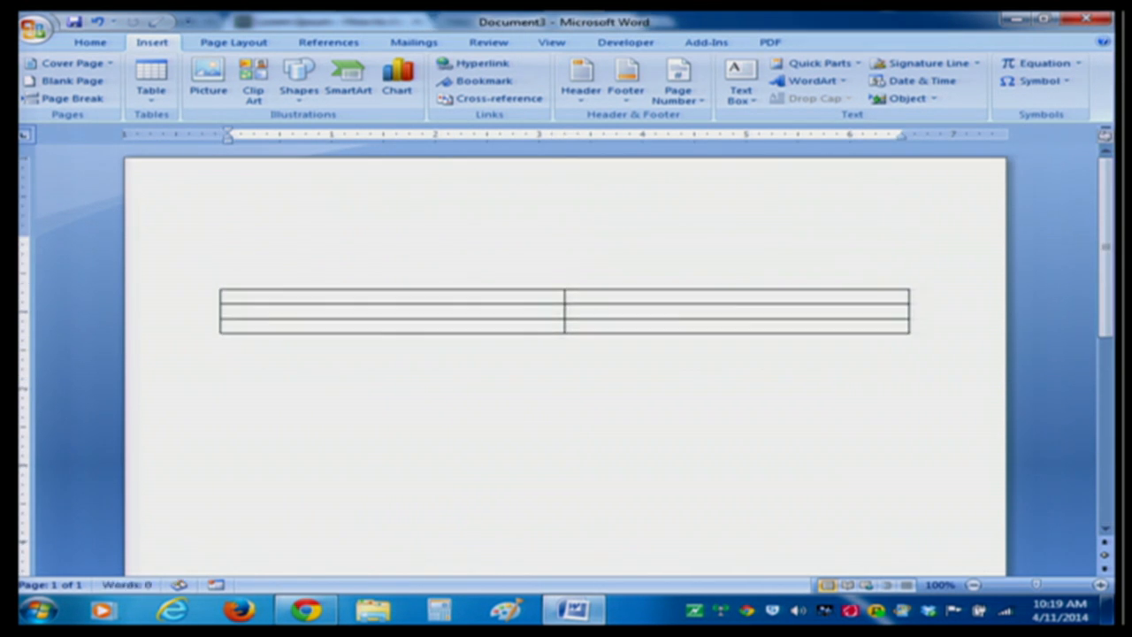
key(BackSpace)
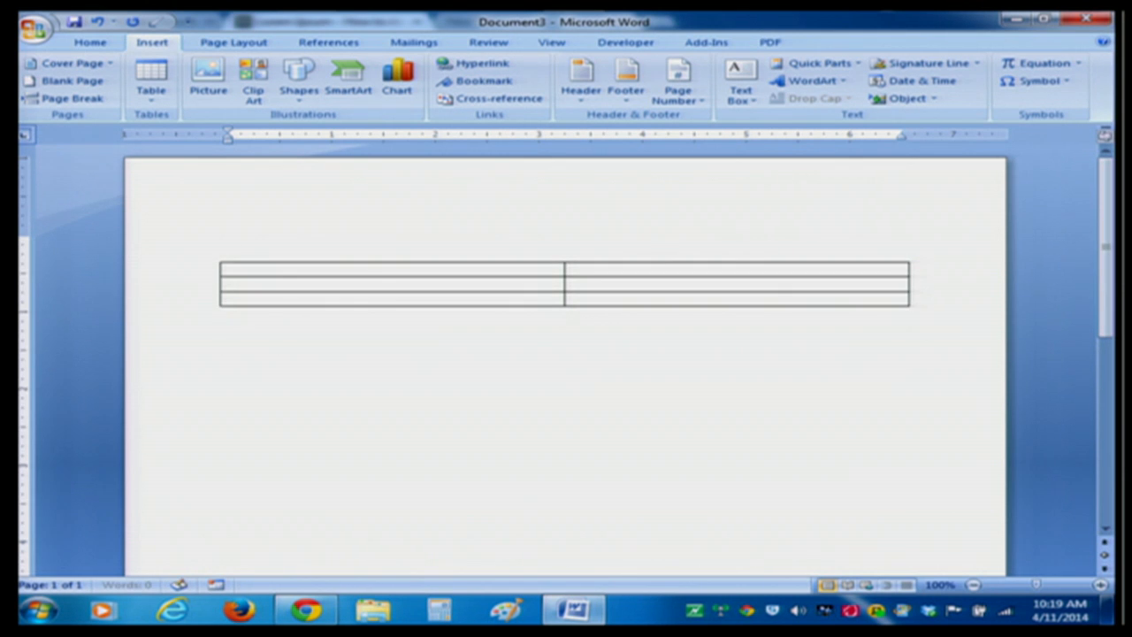
- Make all three table rows taller by adding empty lines in their first-column cells, and place the cursor in the second cell of the first row
click(334, 270)
key(Return)
key(Return)
key(Return)
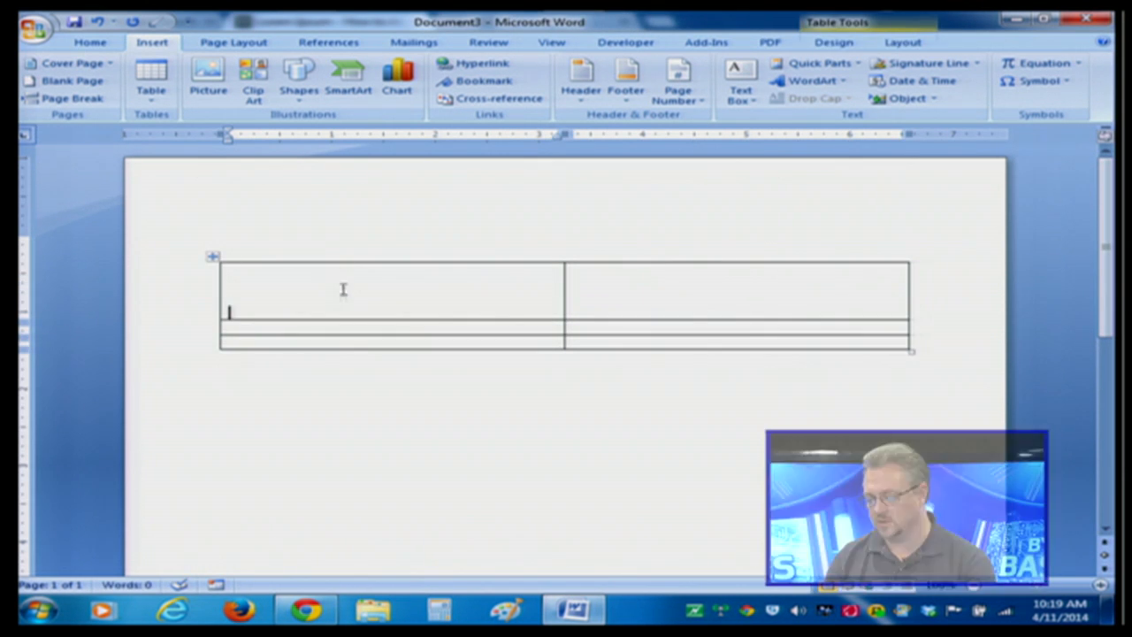
click(345, 326)
key(Return)
key(Return)
key(Return)
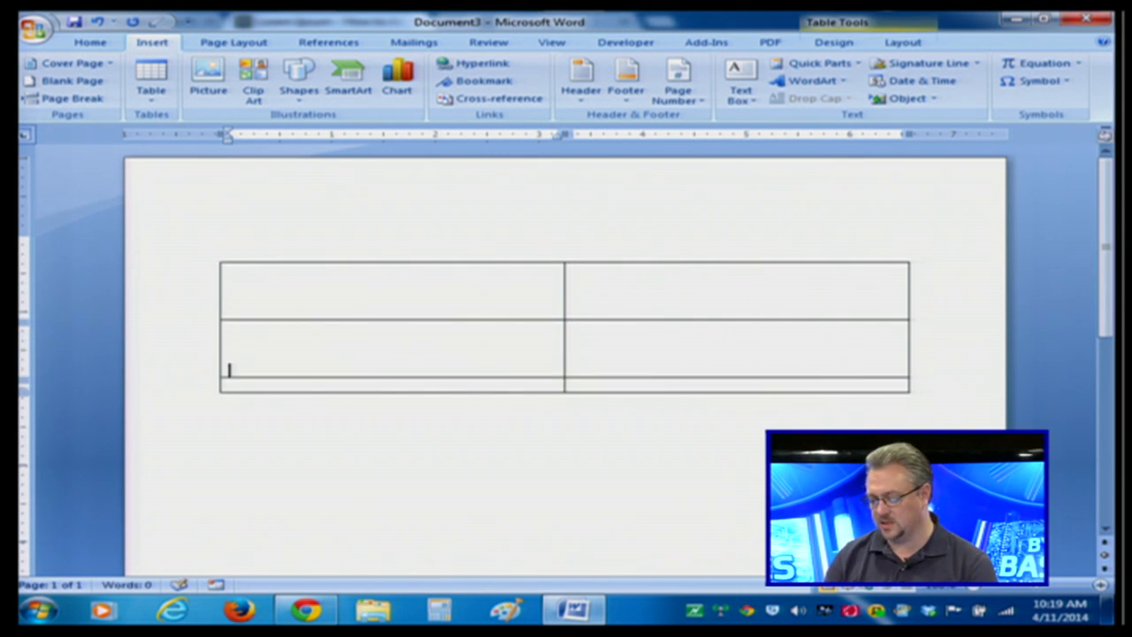
click(347, 384)
key(Return)
key(Return)
key(Return)
click(359, 303)
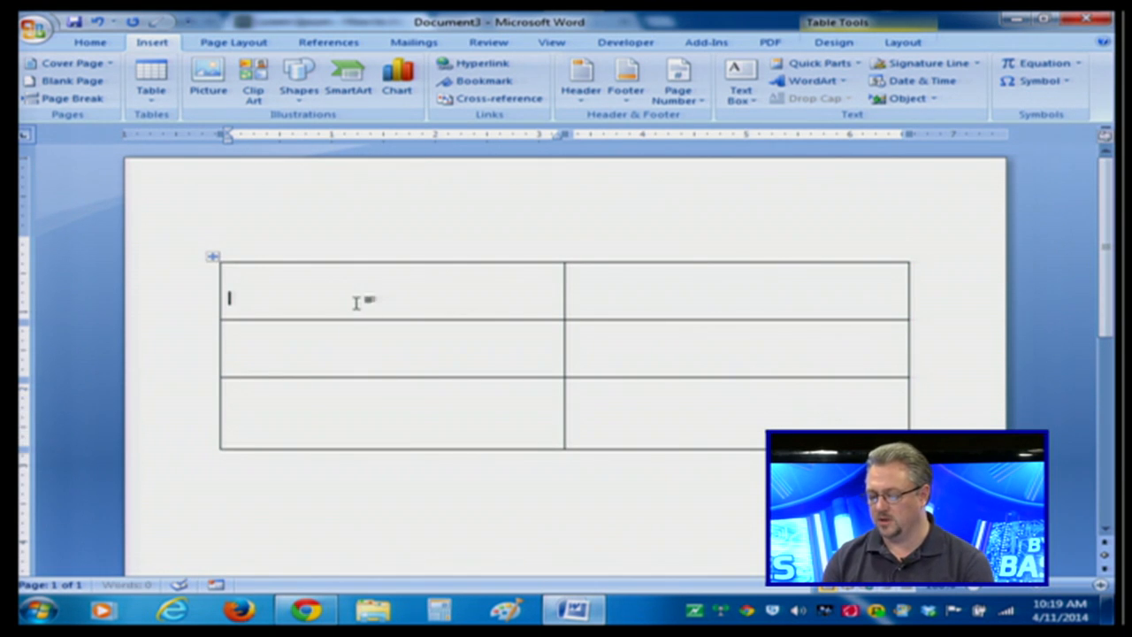
click(617, 302)
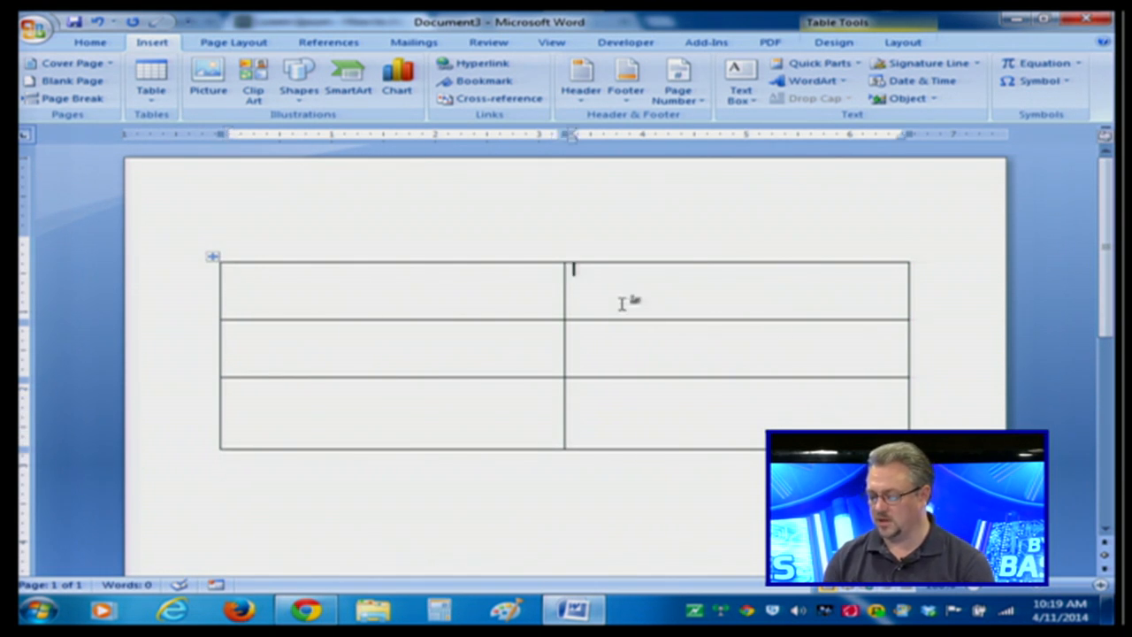
- Enter the word "Text" in each of the three second-column cells of the table
text(Test)
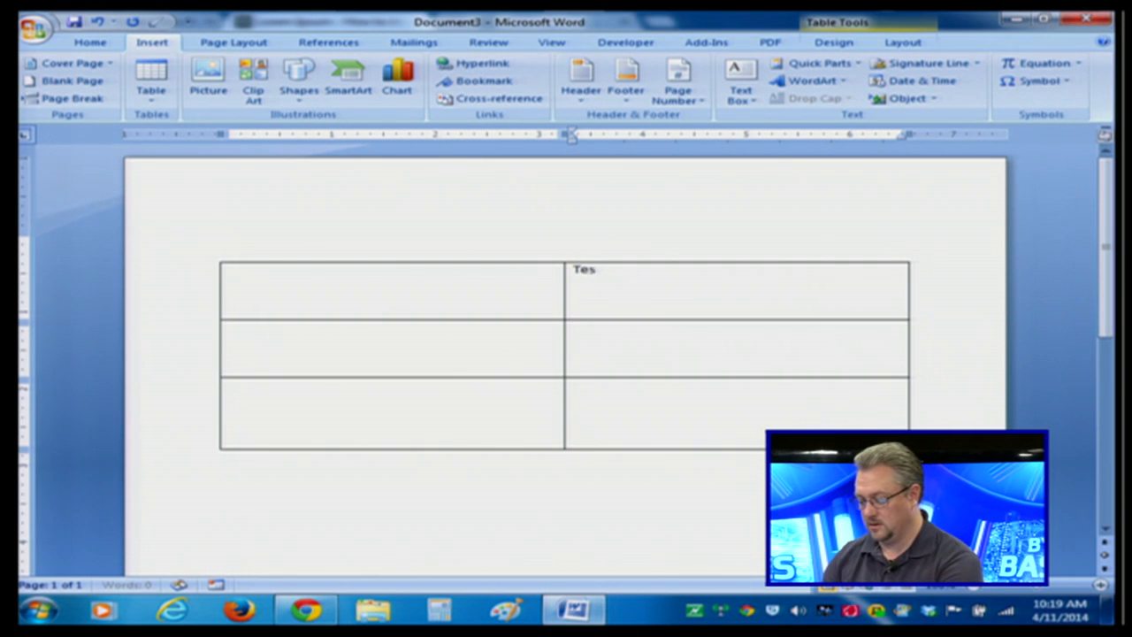
key(BackSpace)
key(BackSpace)
text(xt)
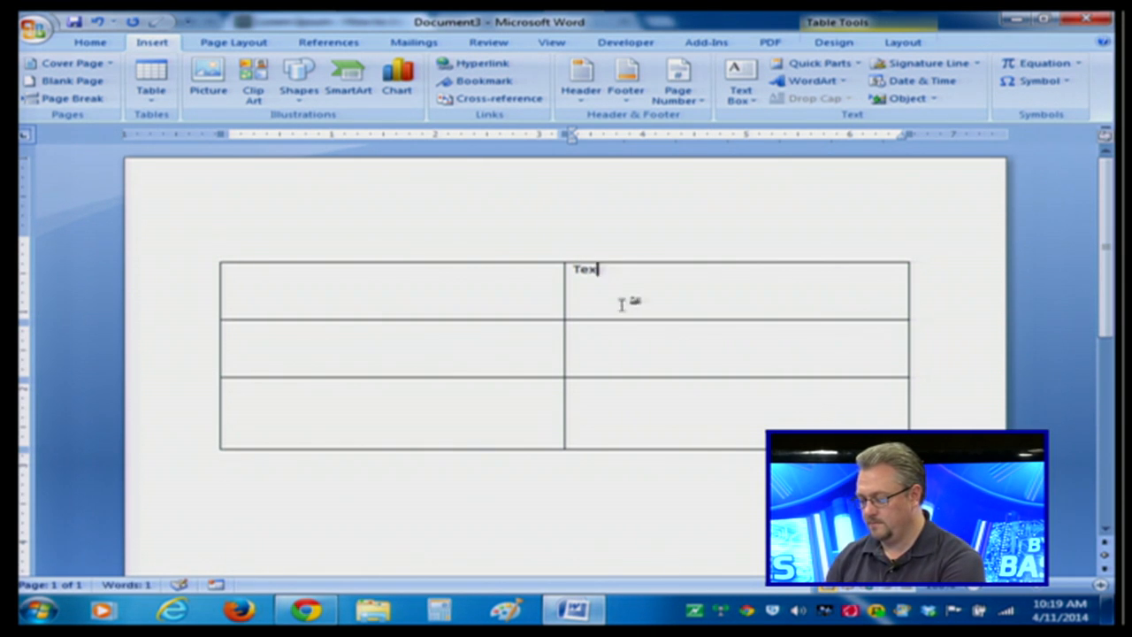
click(599, 336)
text(Text)
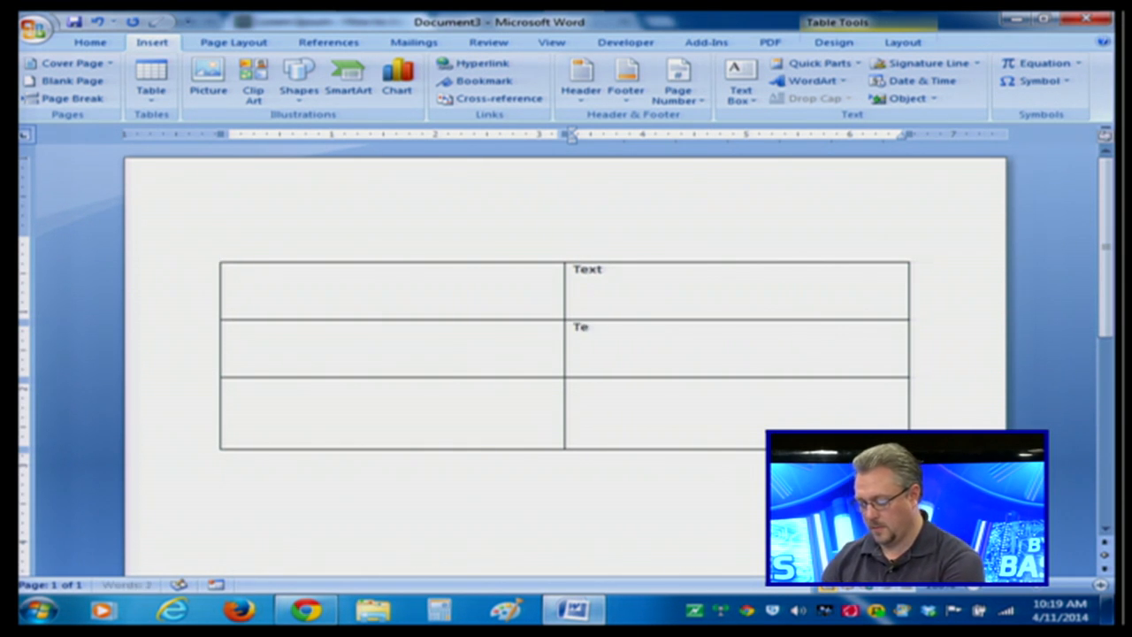
click(583, 401)
text(Text)
- Search clip art for "Kids" and insert the cartoon of two children and a dog in the first row's first cell
click(318, 305)
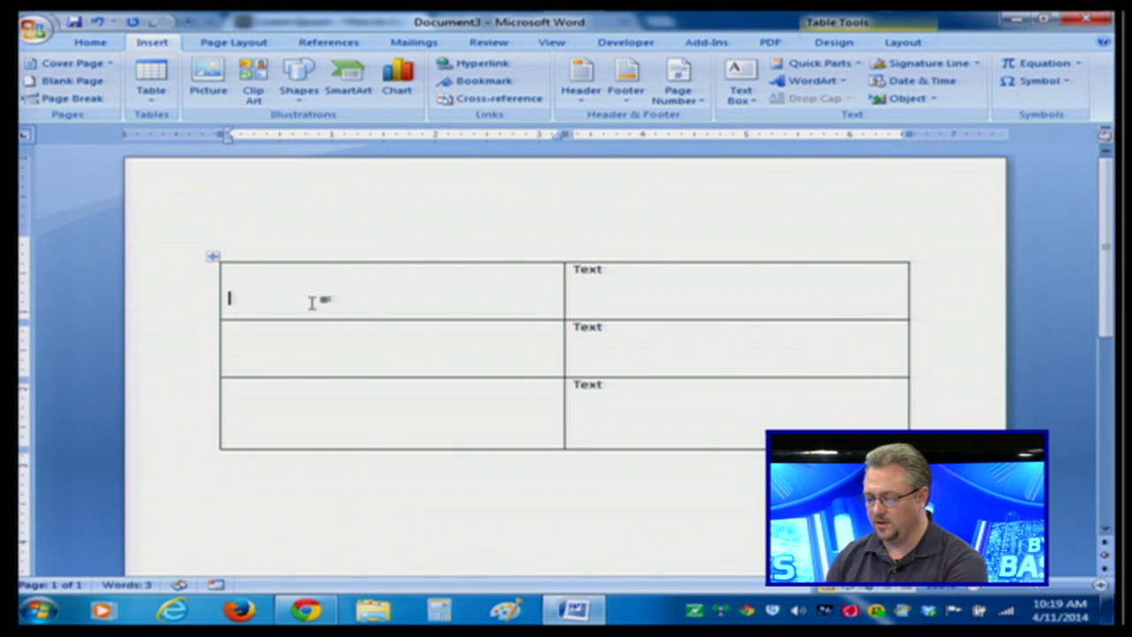
click(111, 49)
click(158, 44)
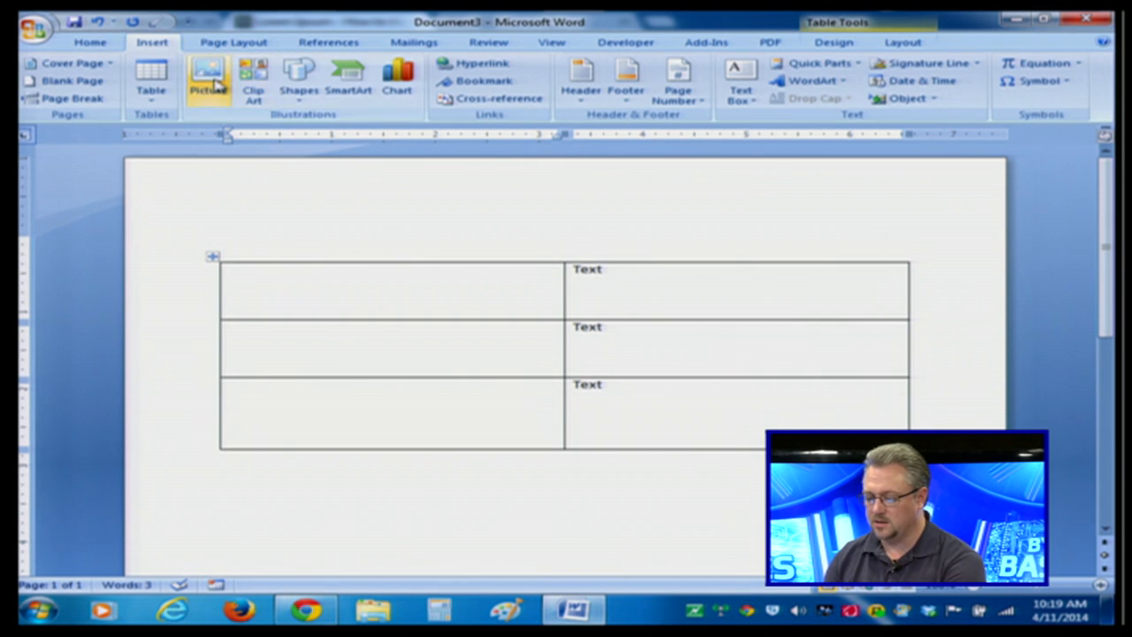
click(252, 88)
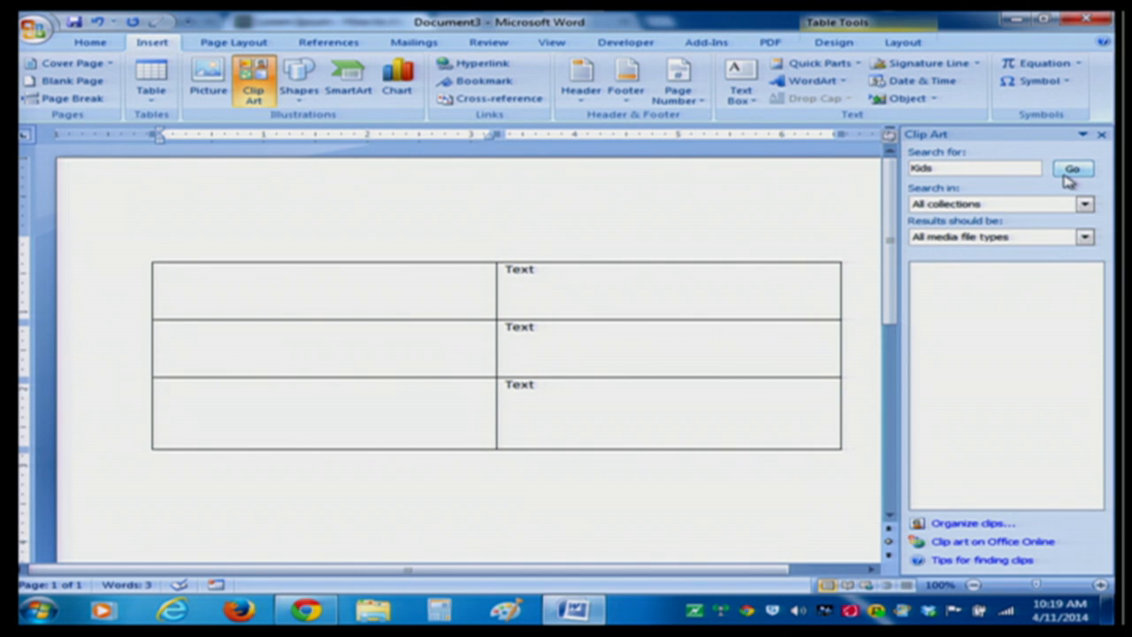
click(1067, 175)
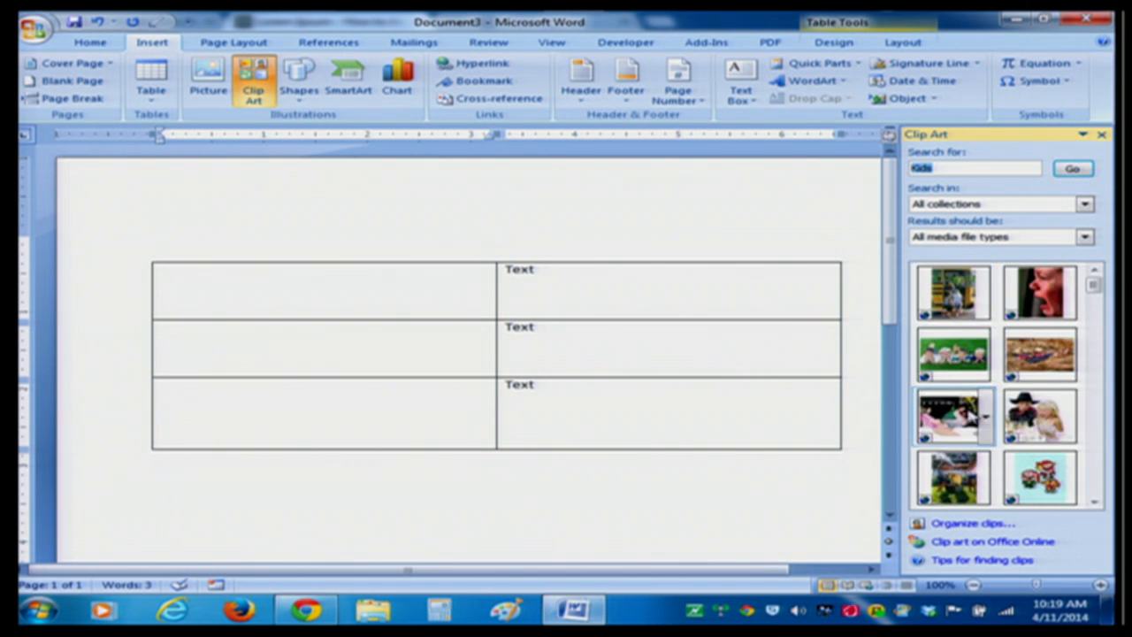
click(1041, 481)
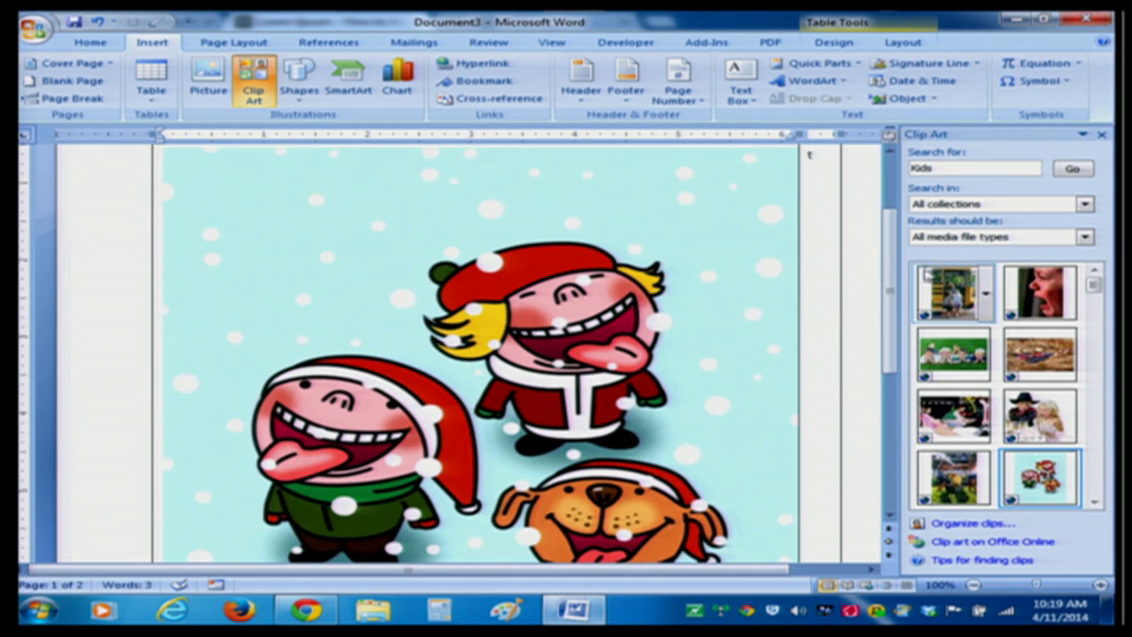
- Shrink the inserted cartoon to about 1.7 inches wide so it fits the first cell, and close the clip art search
drag(890, 291, 895, 346)
click(755, 418)
drag(677, 359, 517, 224)
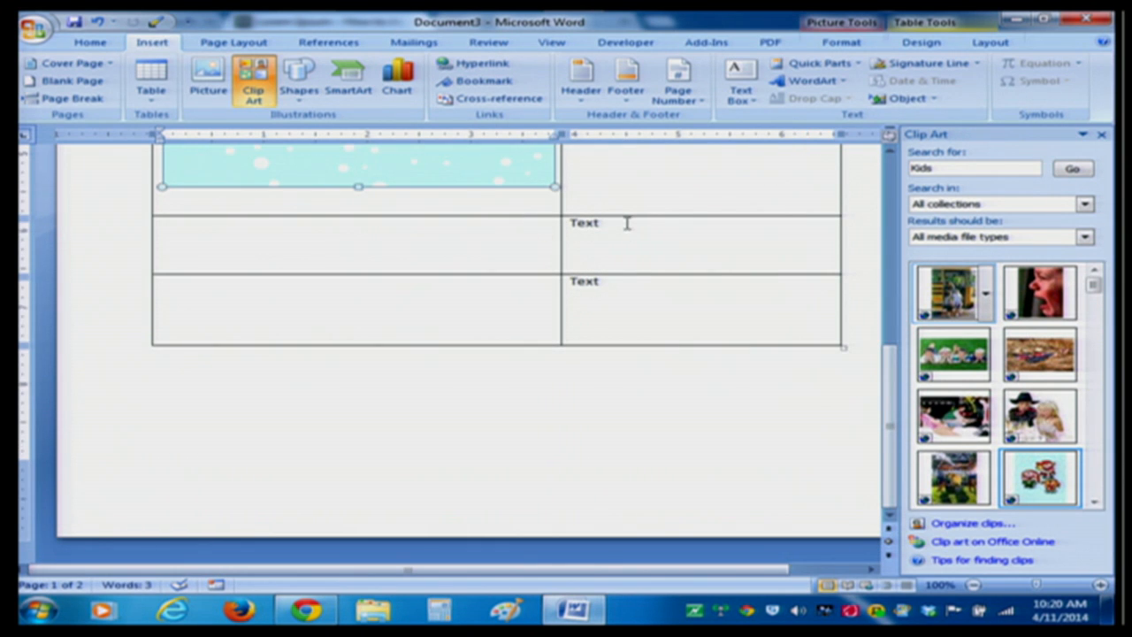
drag(891, 385, 867, 285)
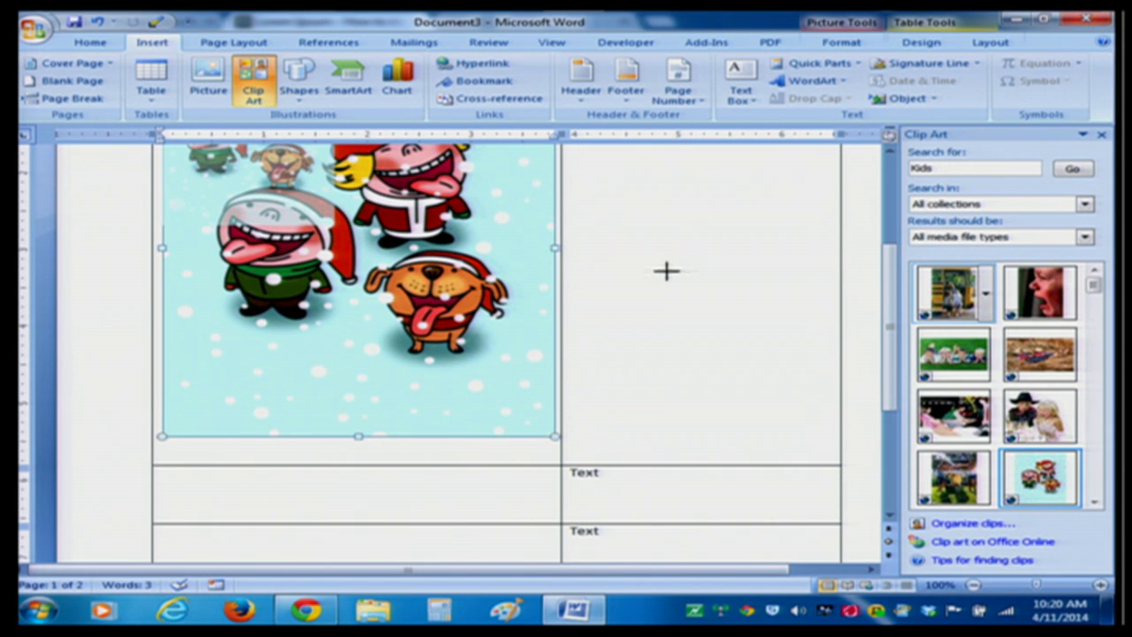
drag(895, 303, 873, 234)
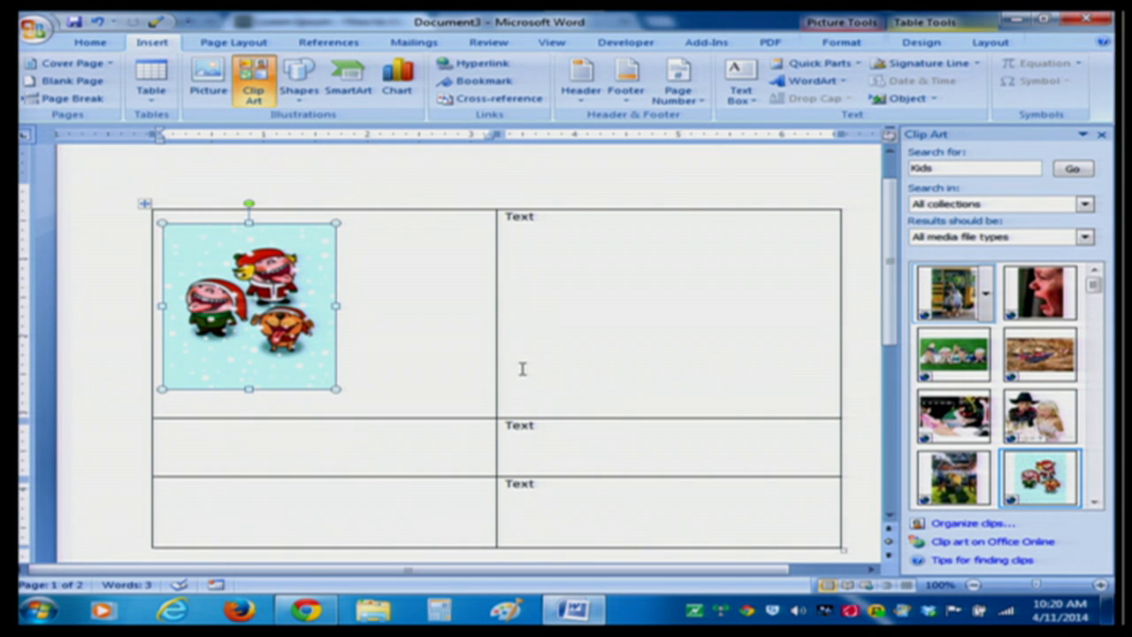
click(1102, 136)
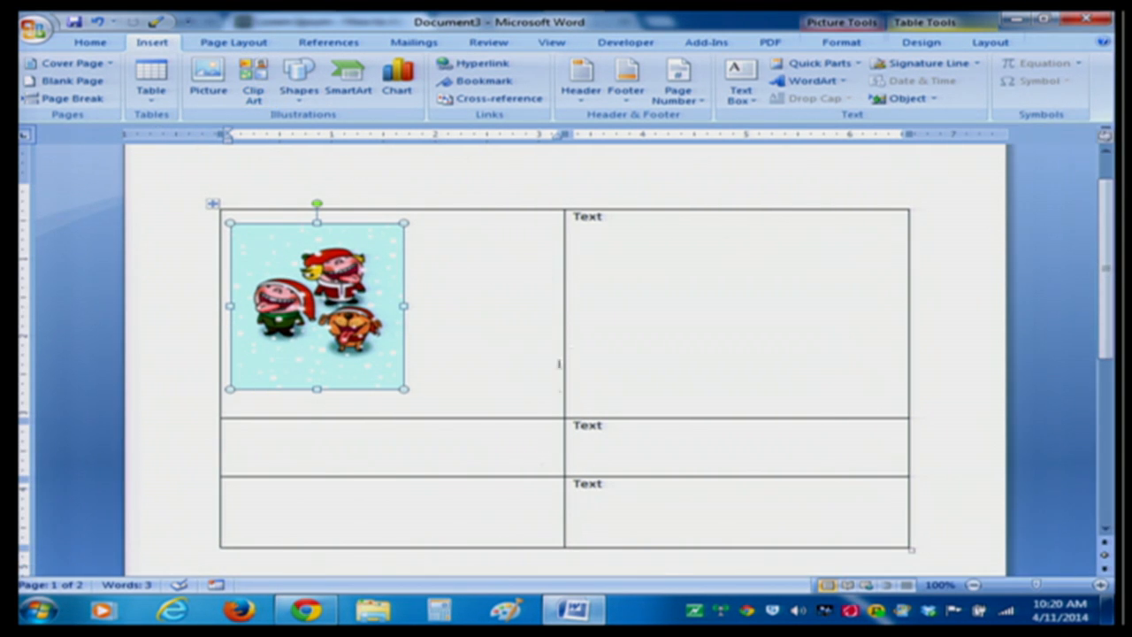
- Remove all borders from the table and narrow its first column to about 2.1 inches, just wider than the picture
click(210, 203)
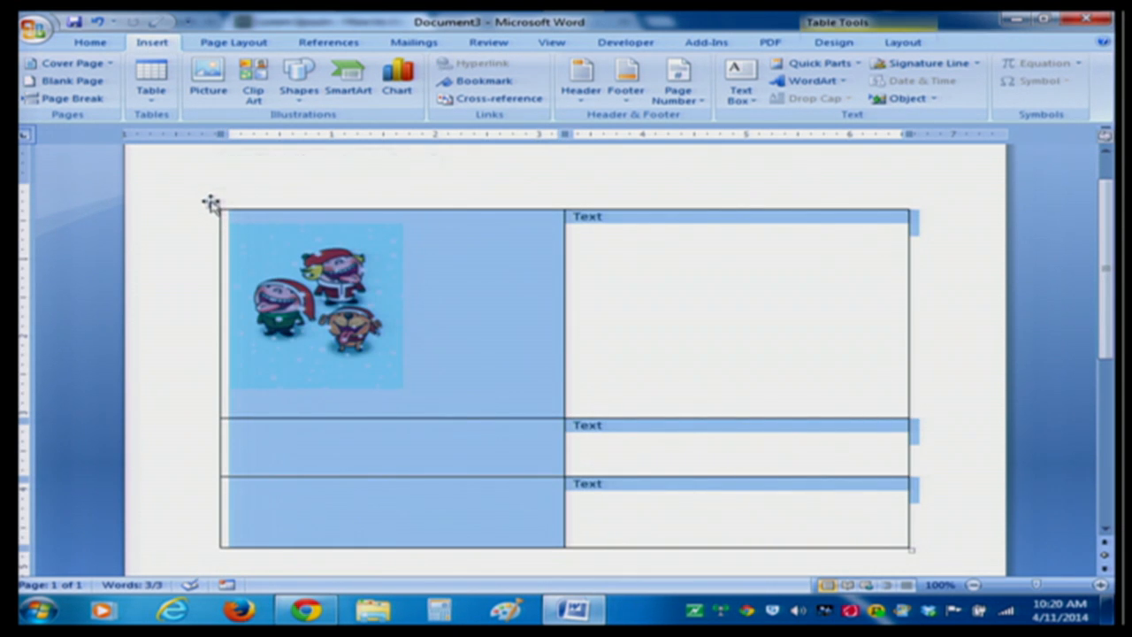
right_click(212, 204)
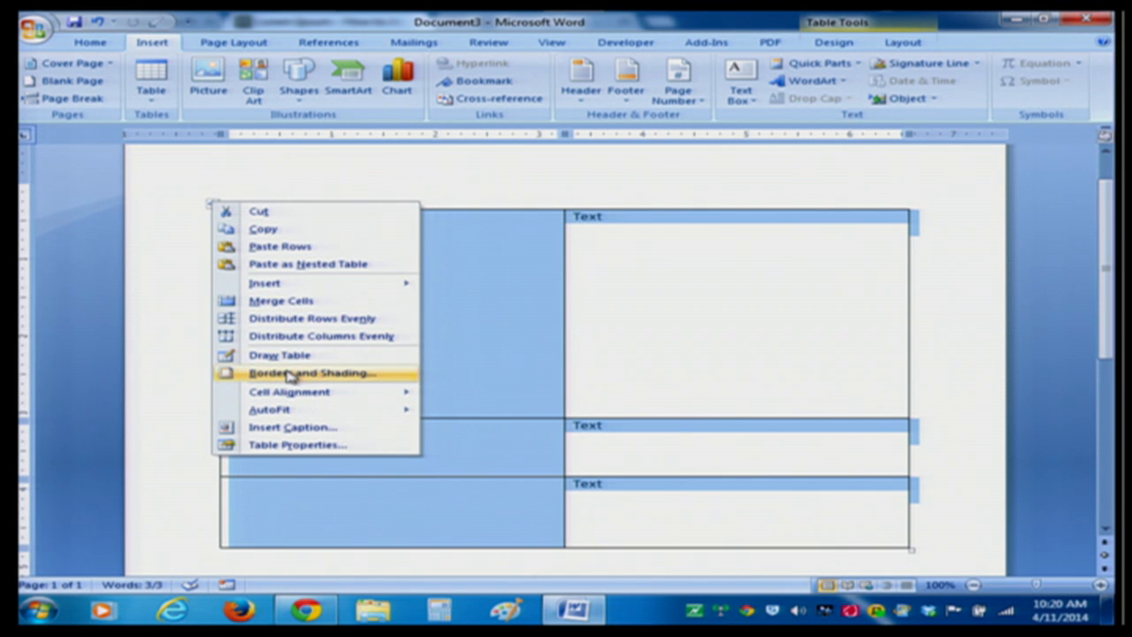
click(446, 191)
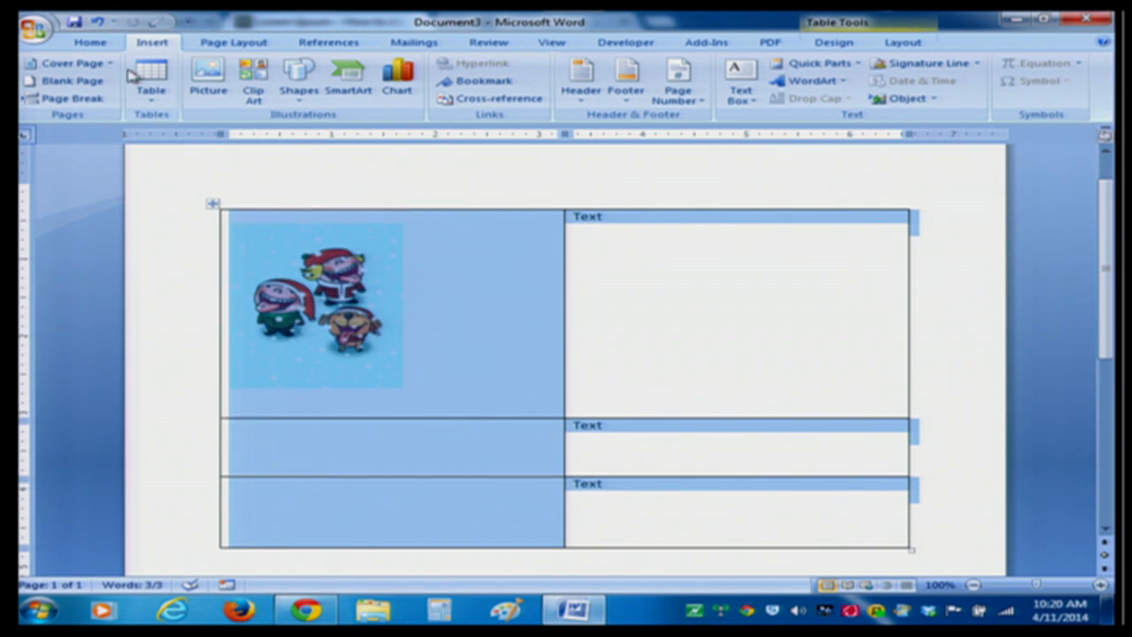
click(90, 42)
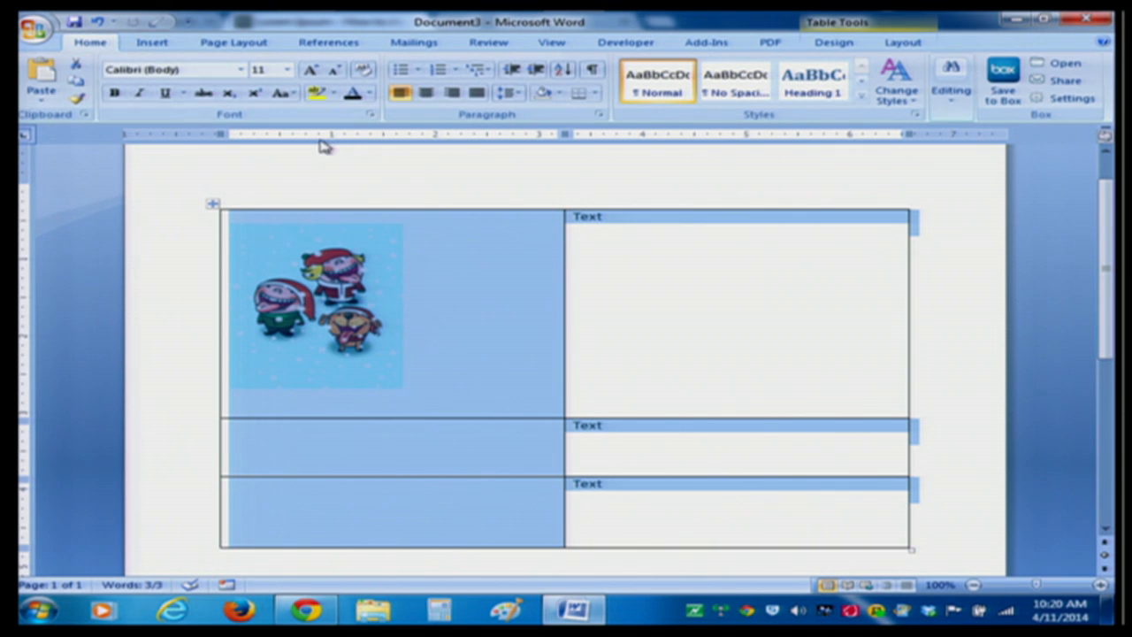
click(596, 98)
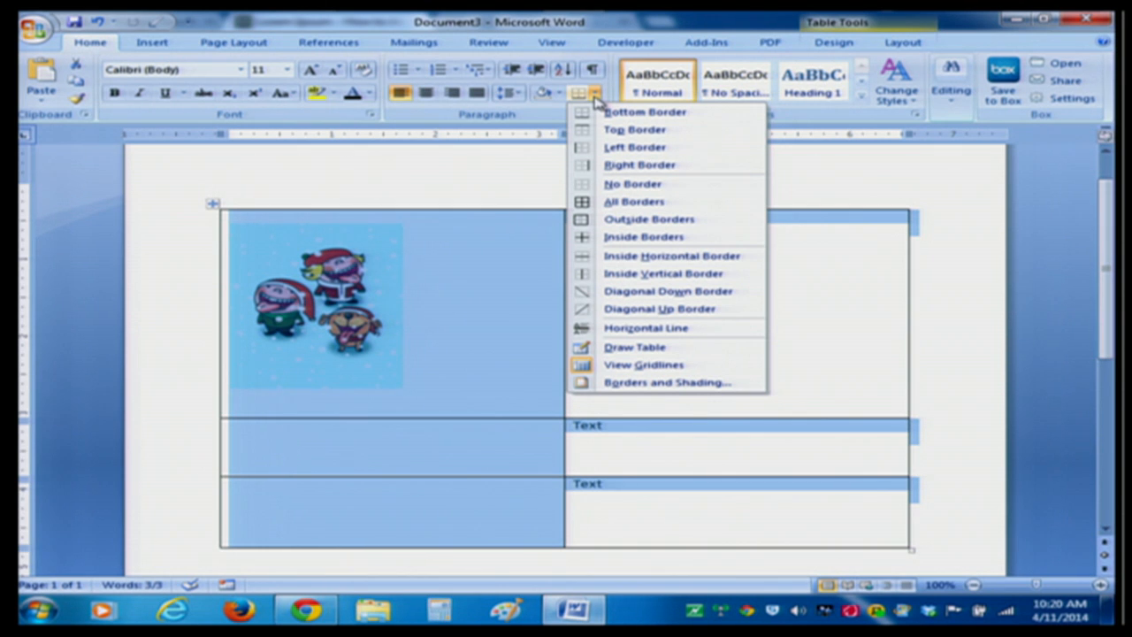
click(625, 189)
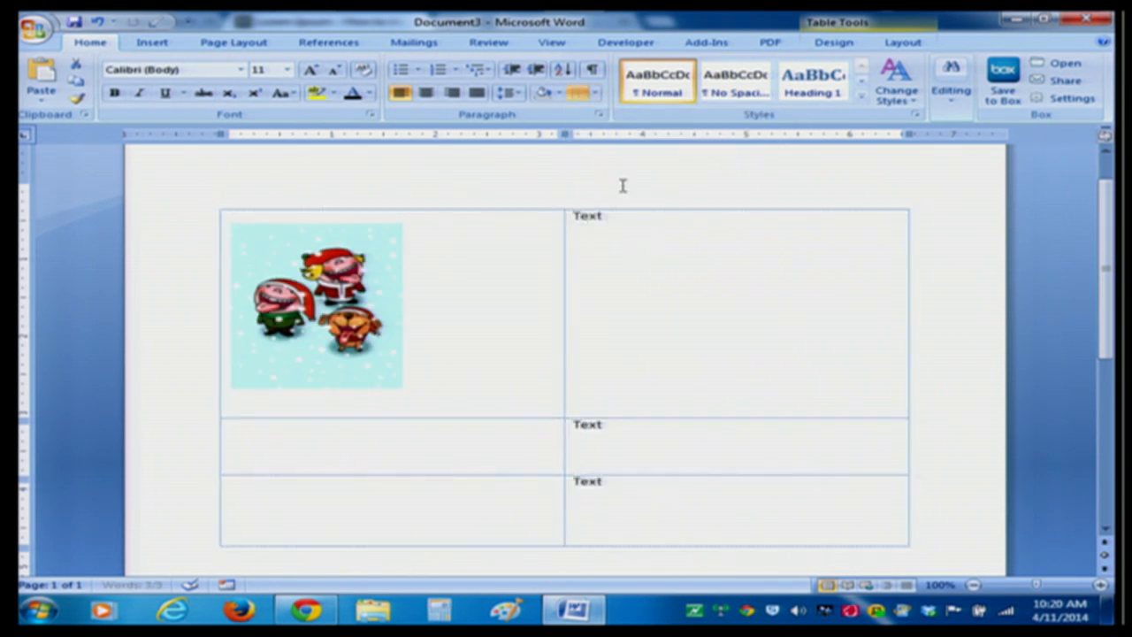
click(652, 296)
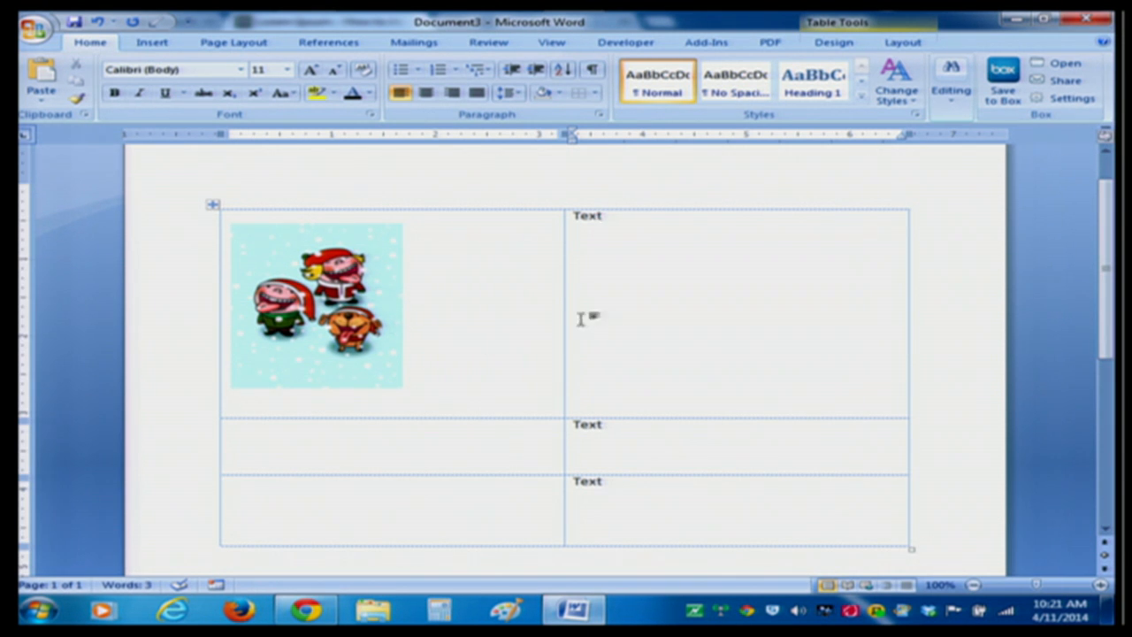
drag(566, 319, 447, 332)
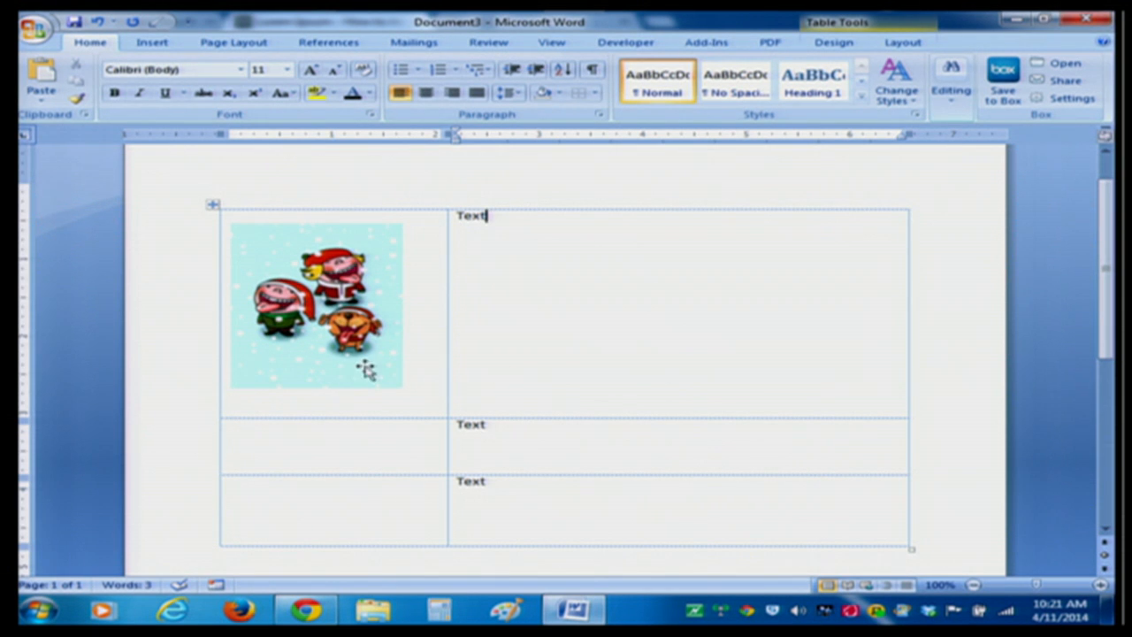
- Select the whole borderless table and cut it from the document
click(212, 204)
right_click(213, 206)
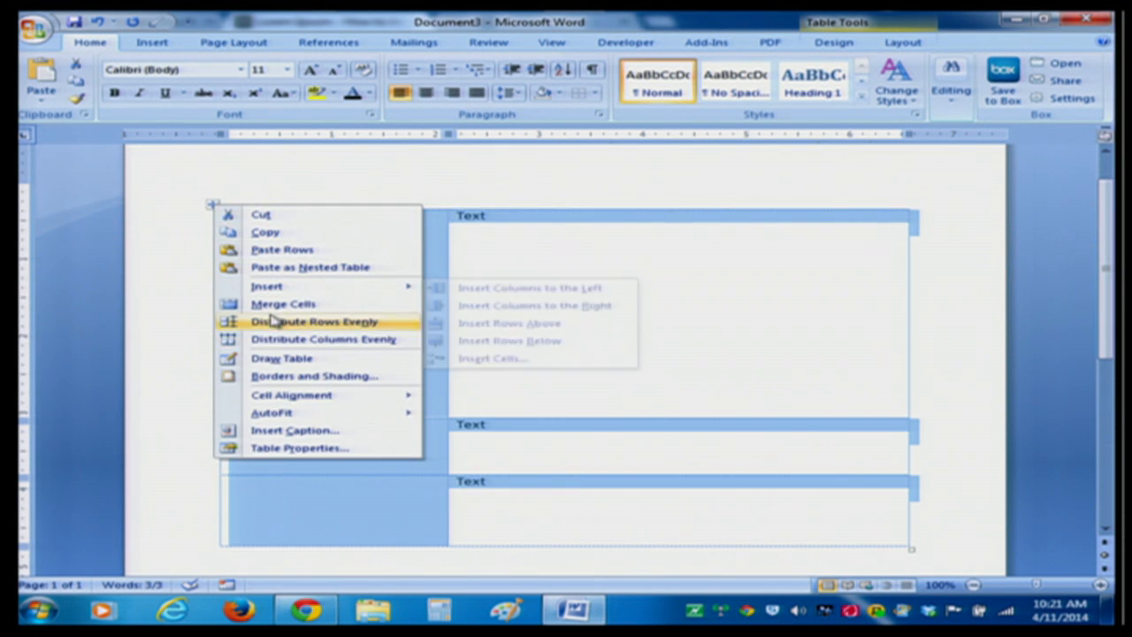
click(243, 217)
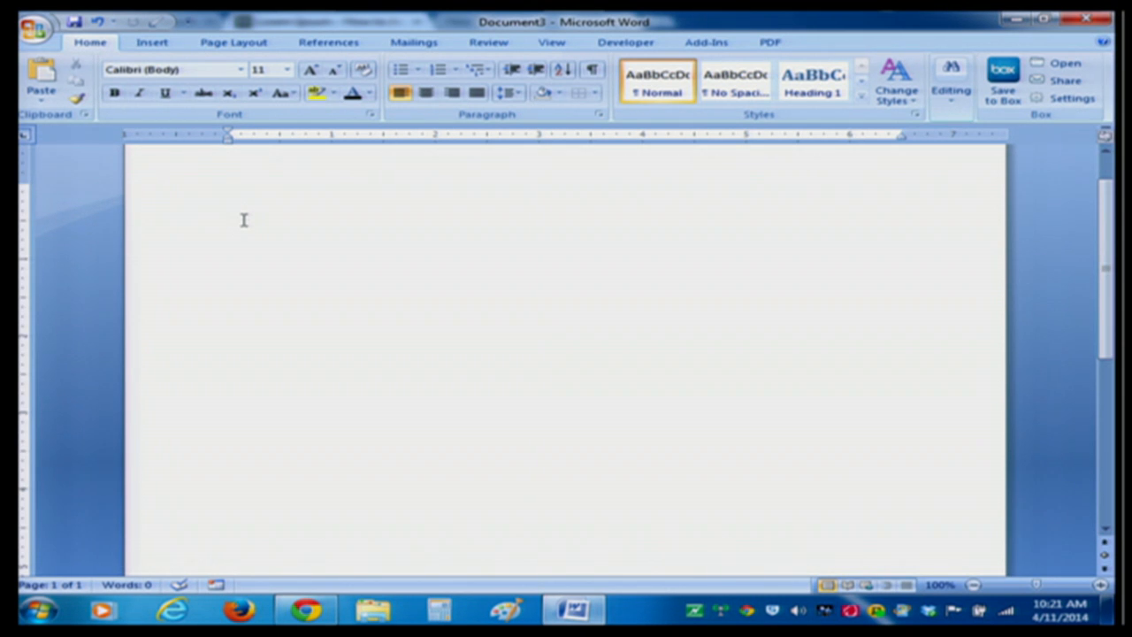
- Enter the heading "Title" on the empty page, apply the Title style and start a new line below it
text(Title)
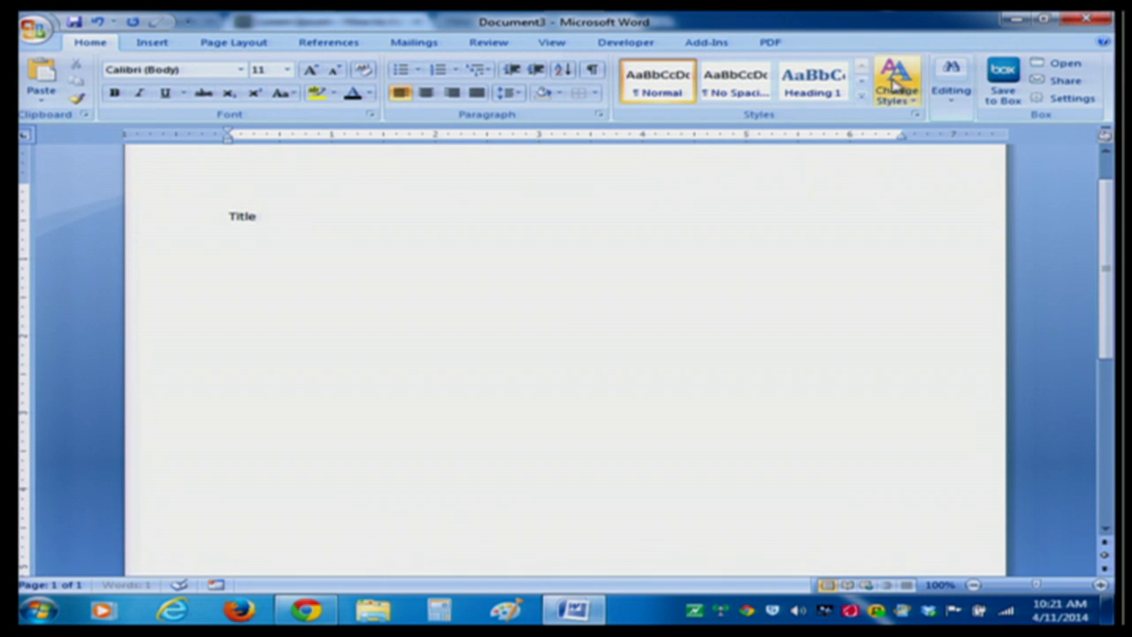
click(856, 81)
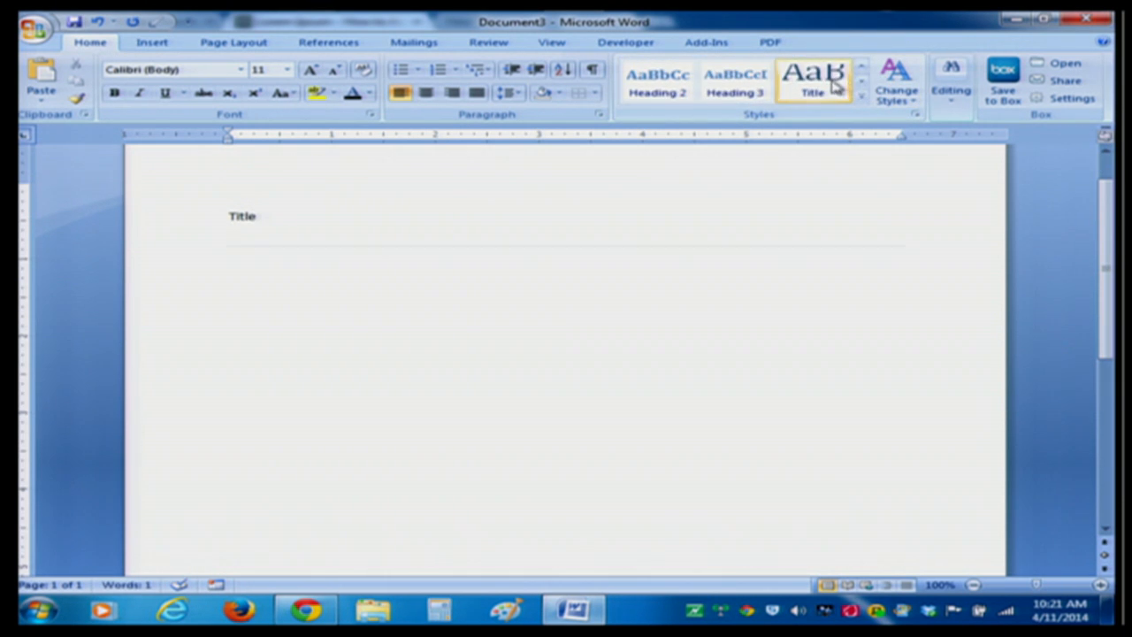
click(831, 82)
key(Return)
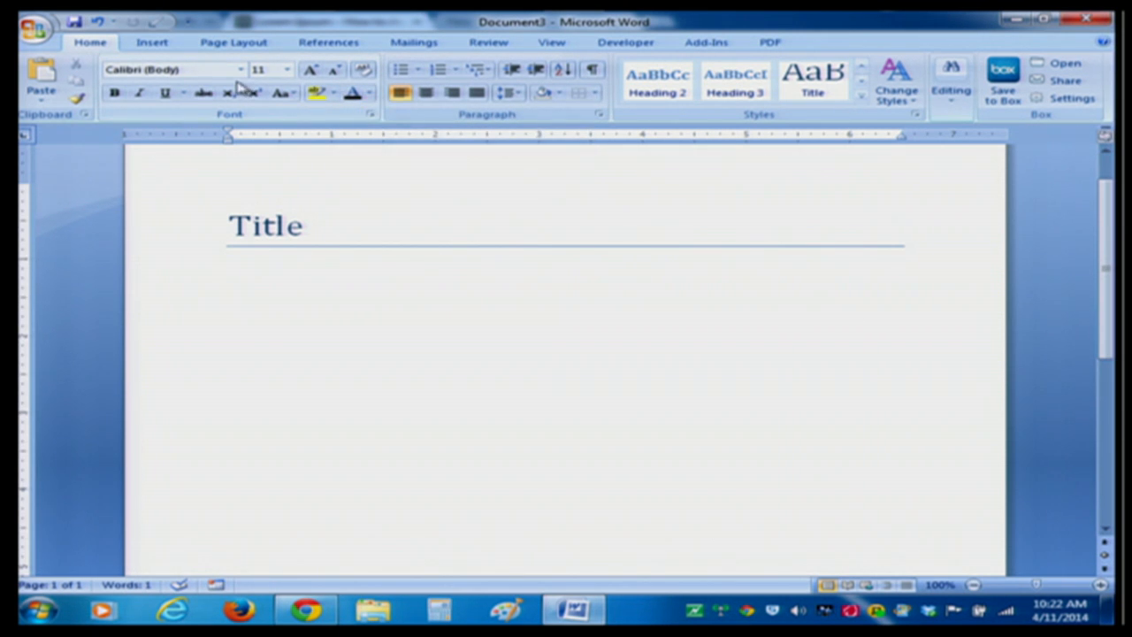
- Set the whole document to three columns of equal width using the custom column settings
click(147, 46)
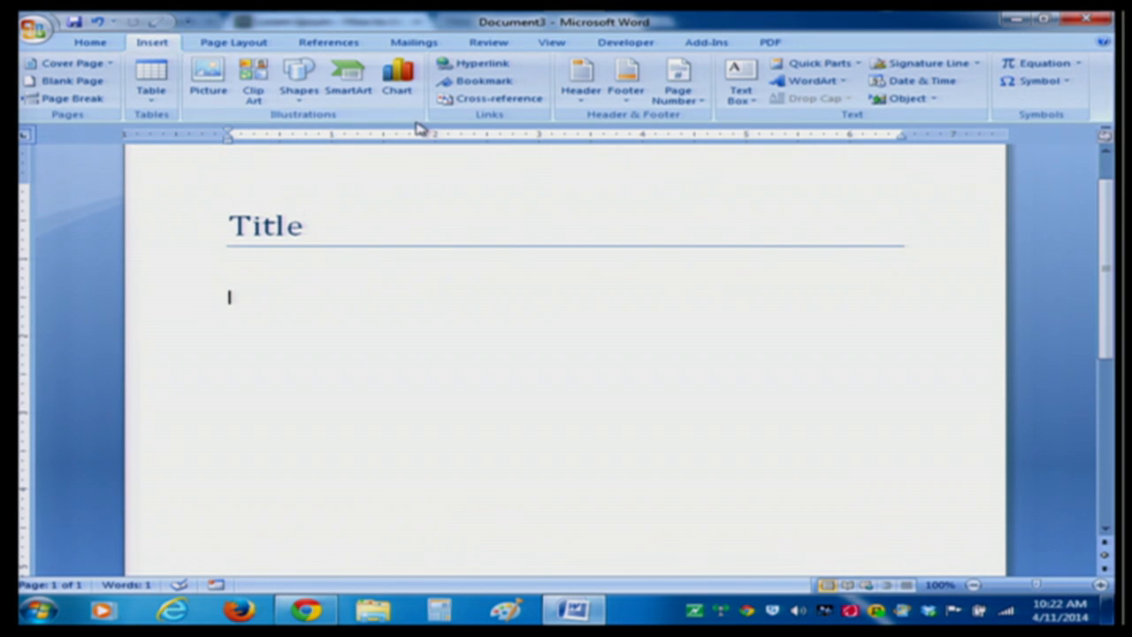
click(236, 42)
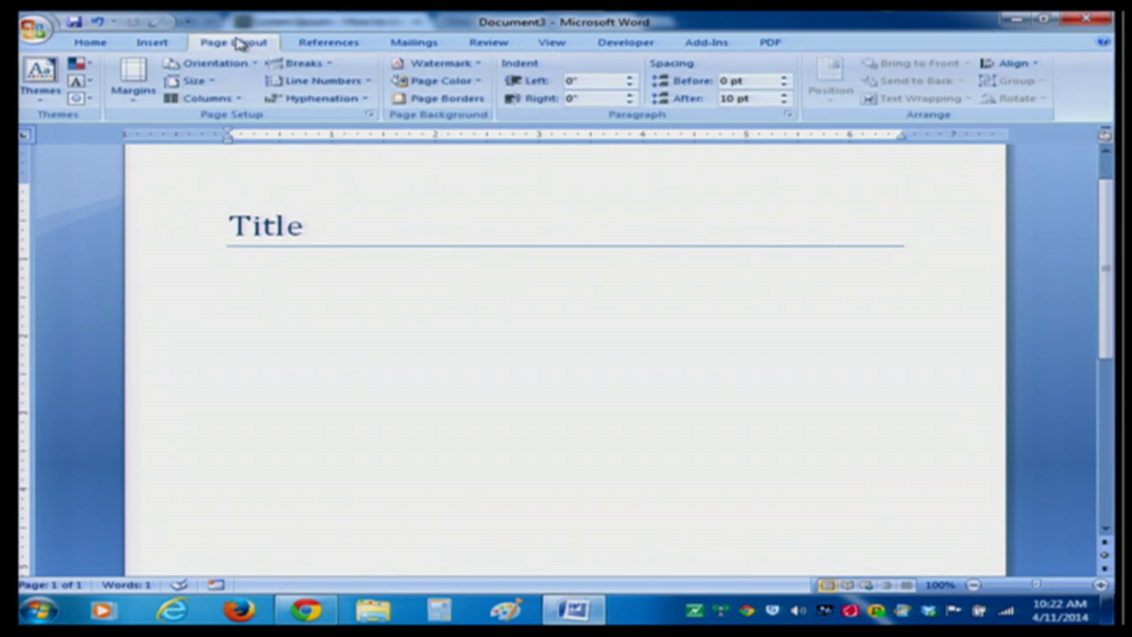
click(213, 103)
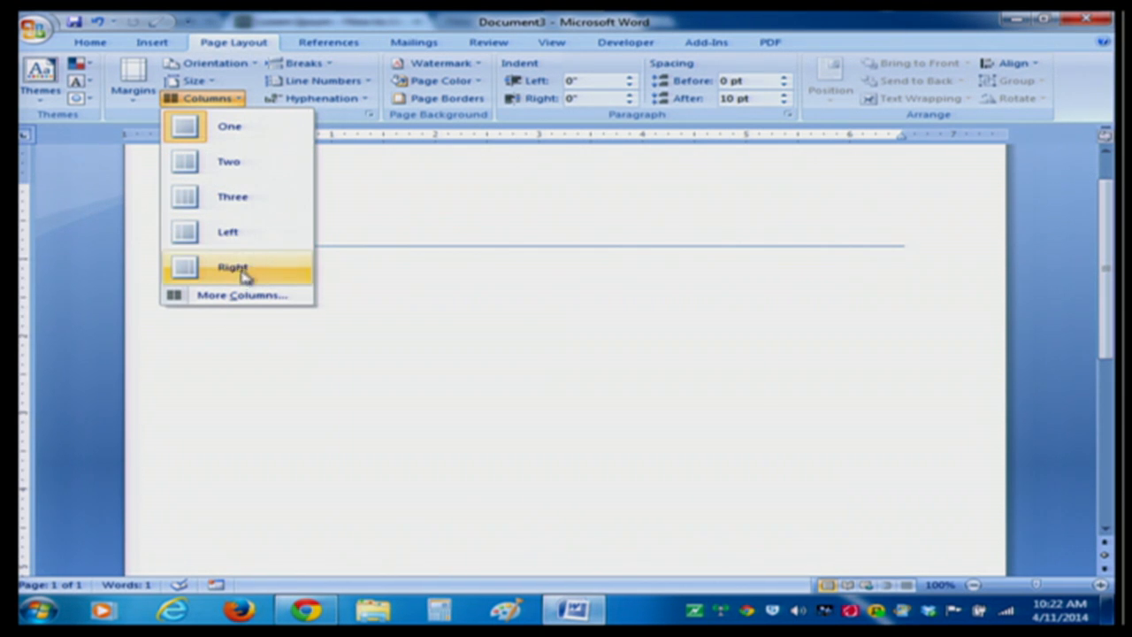
click(246, 297)
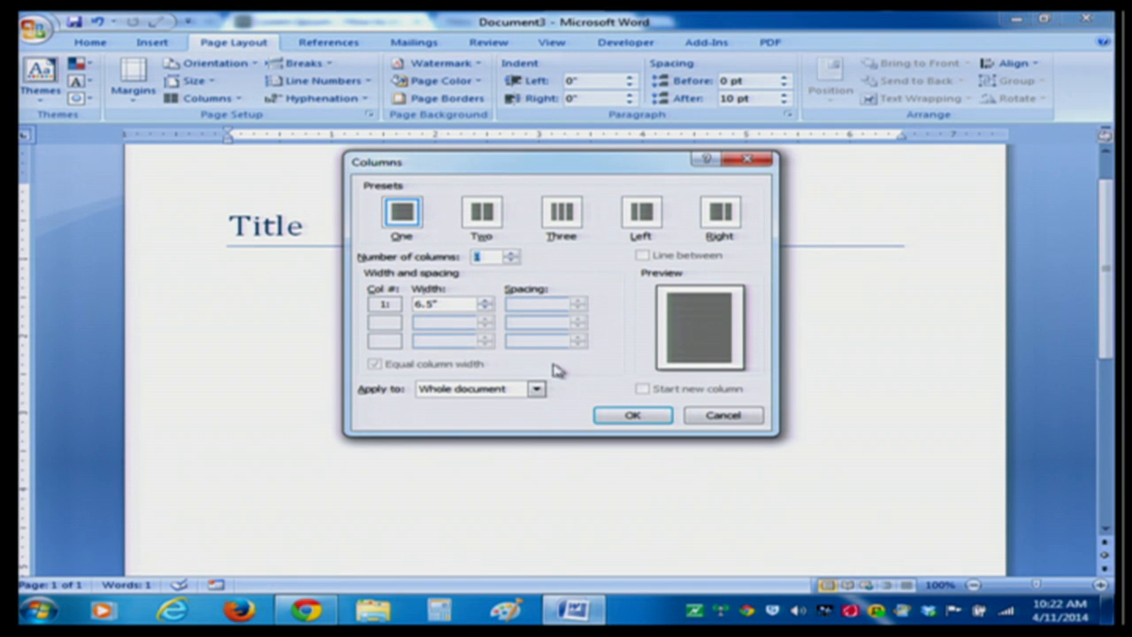
click(564, 217)
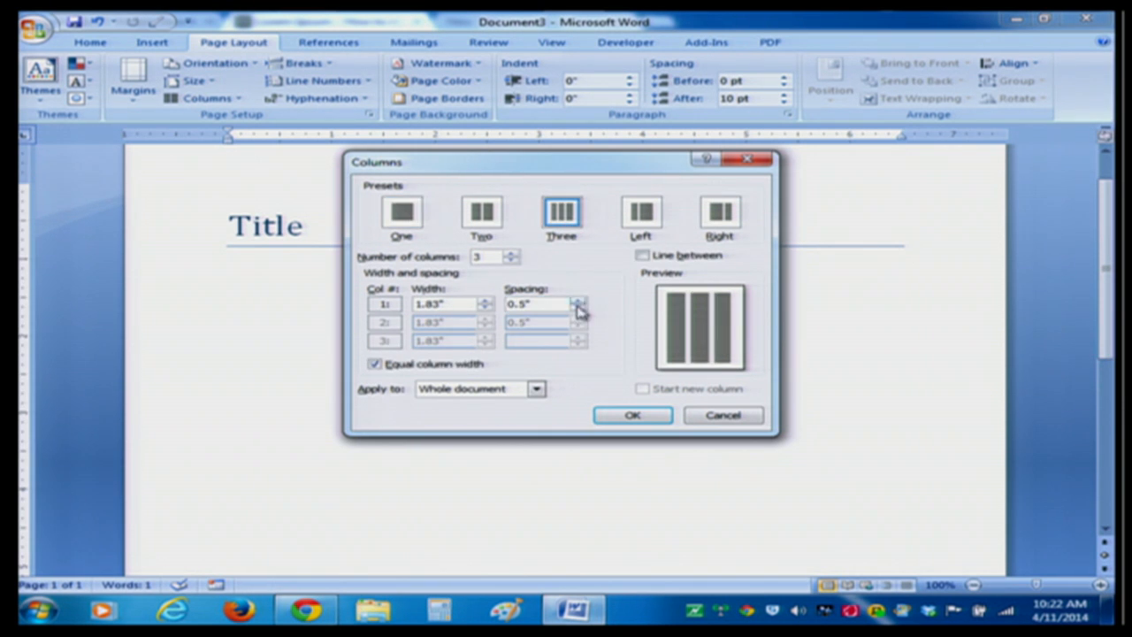
click(648, 417)
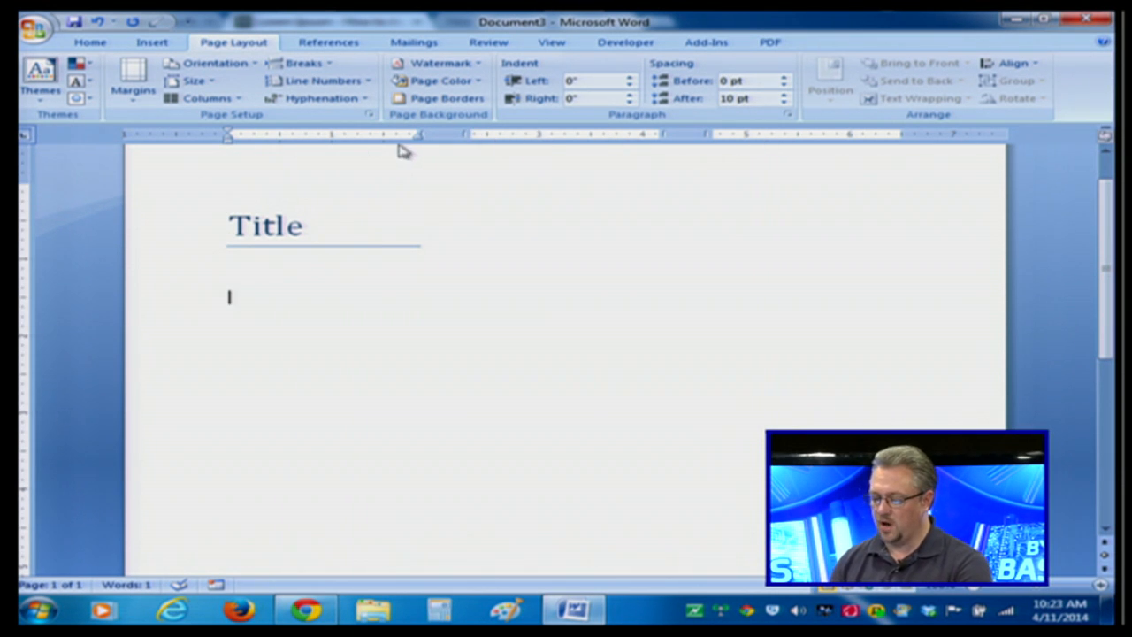
- Write the sample line "Text text text" in the first column below the title
text(Te)
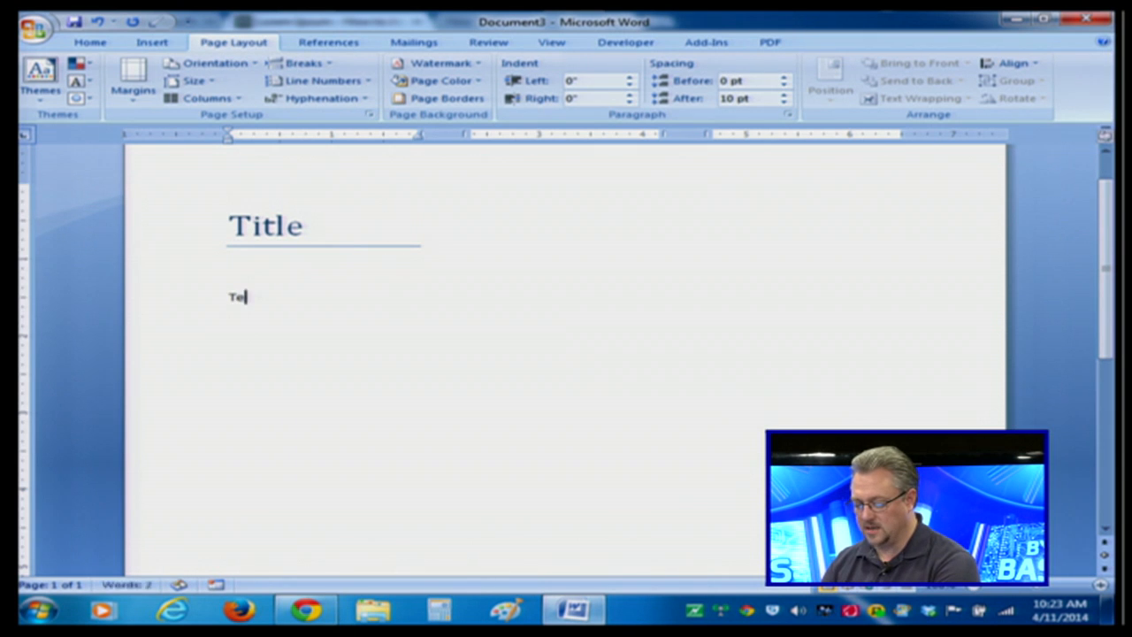
text(xttext t)
text(he)
key(BackSpace)
key(BackSpace)
text(w)
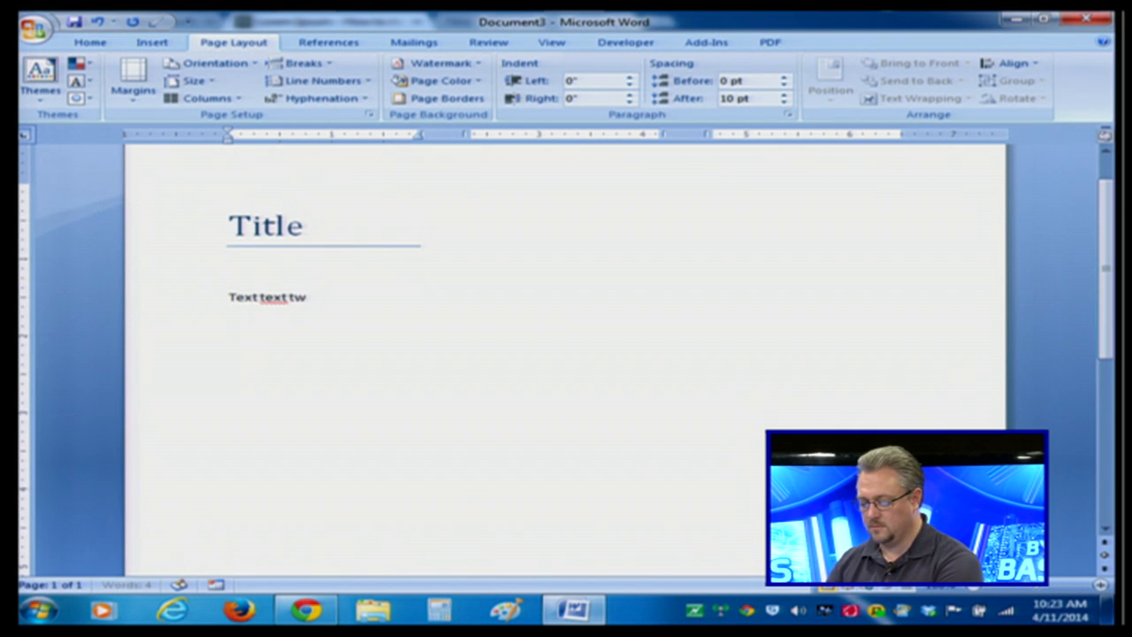
key(BackSpace)
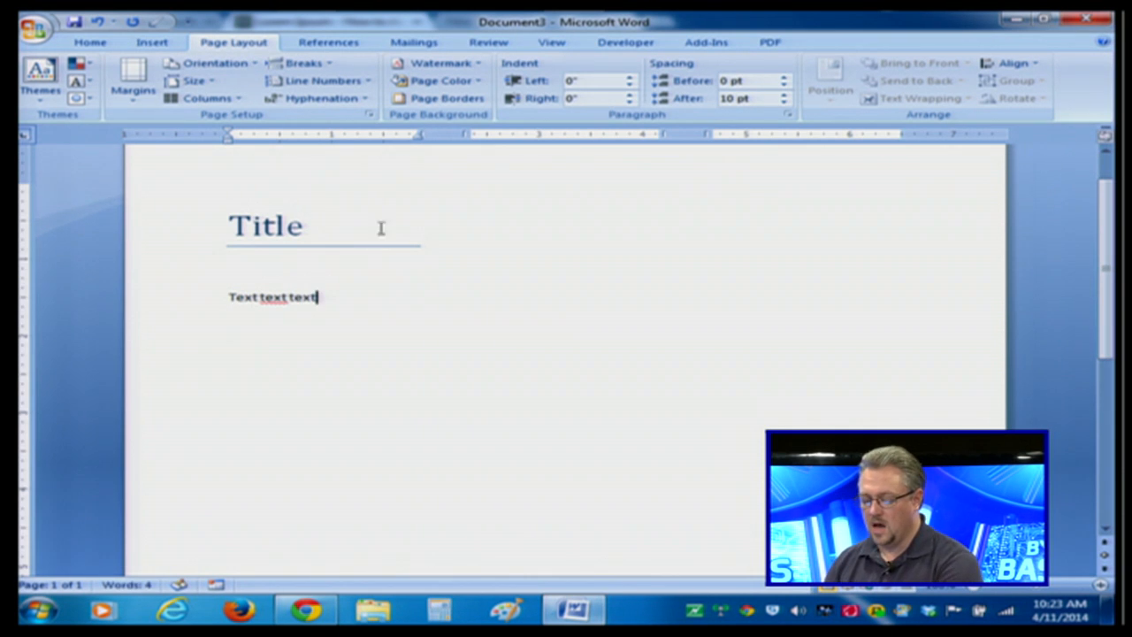
- Copy the "Text text text" line below the title and paste it six times after itself in the first column
triple_click(321, 295)
key(ctrl+c)
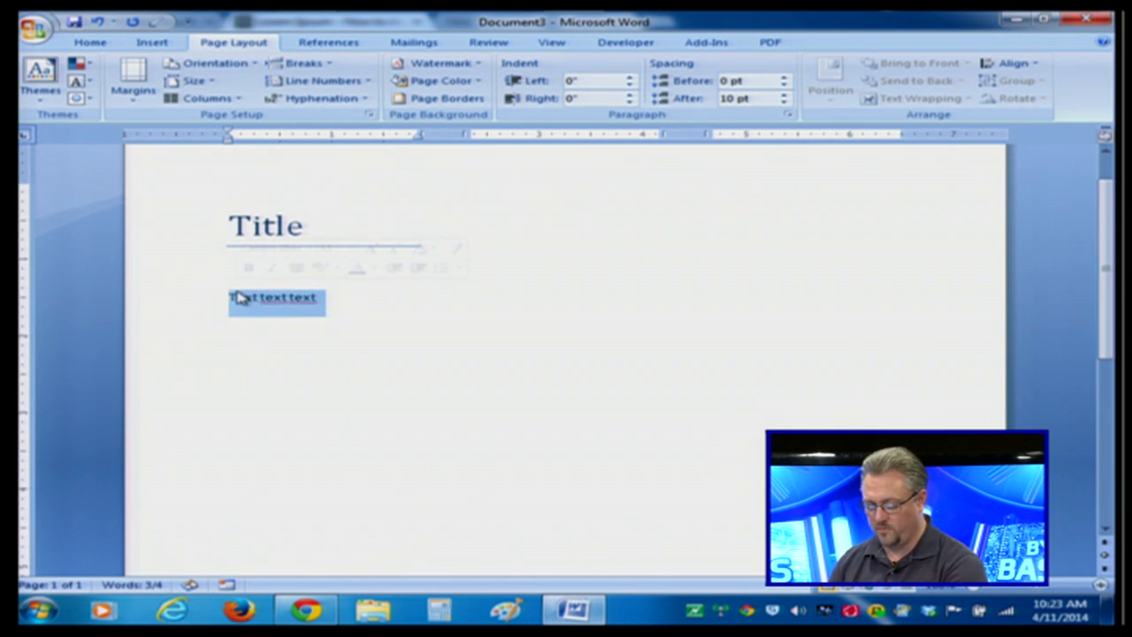
click(336, 292)
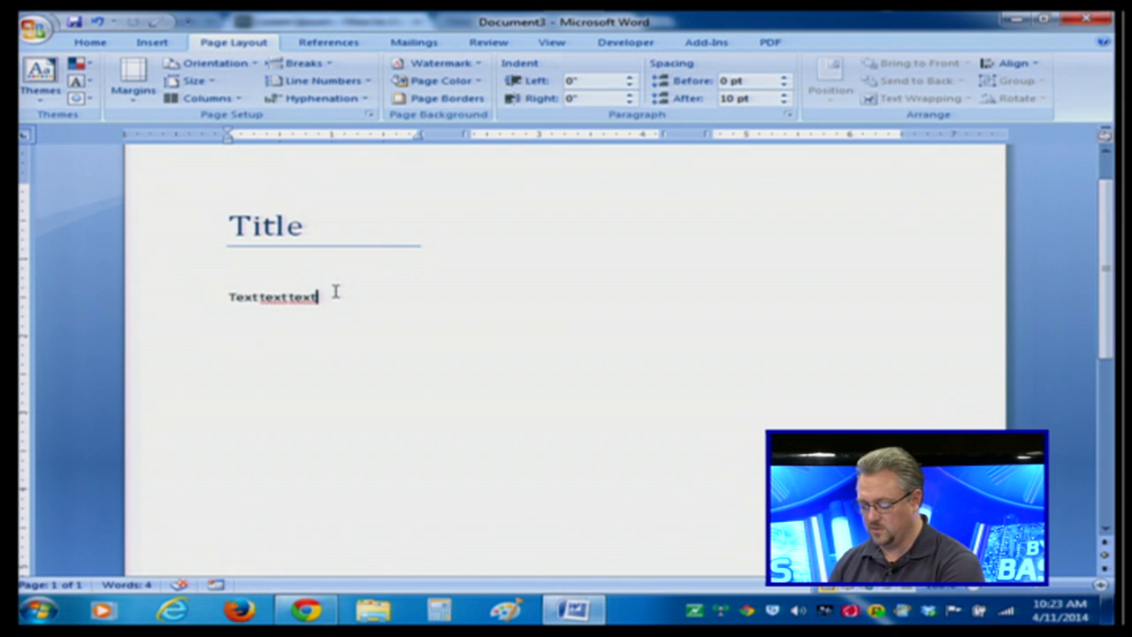
key(ctrl+v)
key(ctrl+v)
key(ctrl+v)
key(ctrl+v)
key(ctrl+v)
key(ctrl+v)
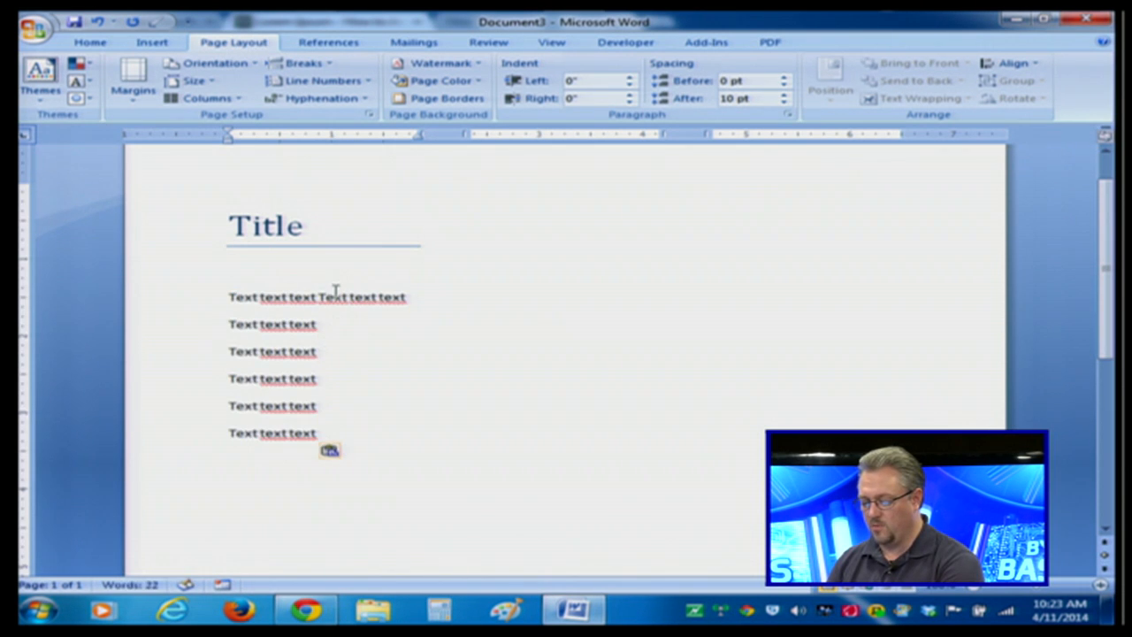
- Copy the block of pasted sample lines and paste it eight times at its end, continuing the text into the second and third columns
drag(320, 296, 364, 440)
key(ctrl+c)
click(362, 435)
key(ctrl+v)
key(ctrl+v)
key(ctrl+v)
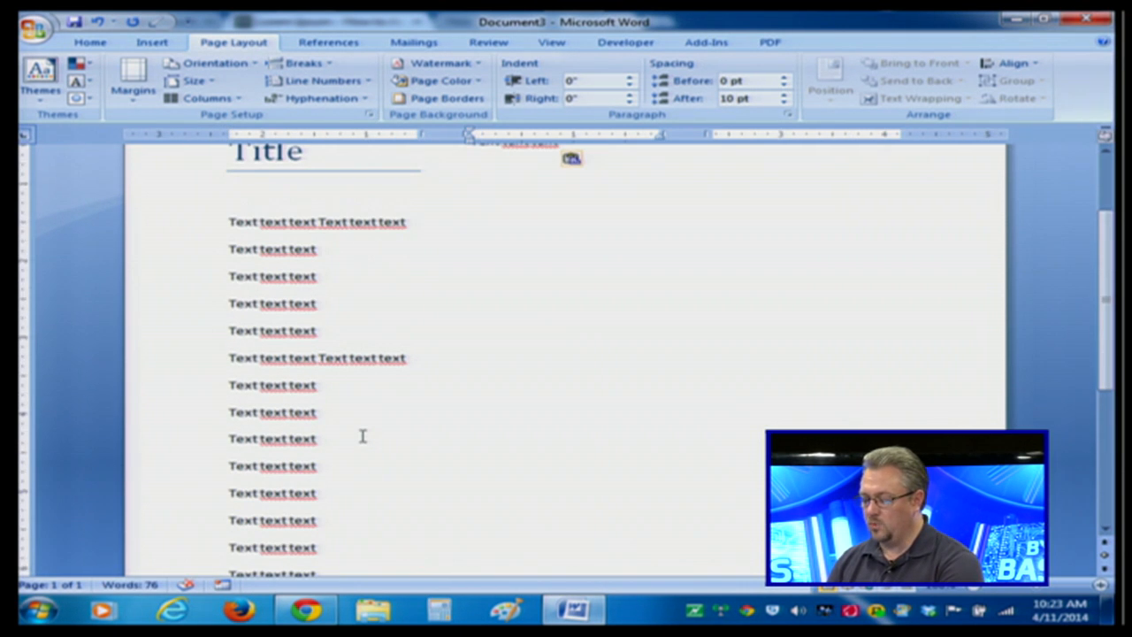
key(ctrl+v)
key(ctrl+v)
key(ctrl+v)
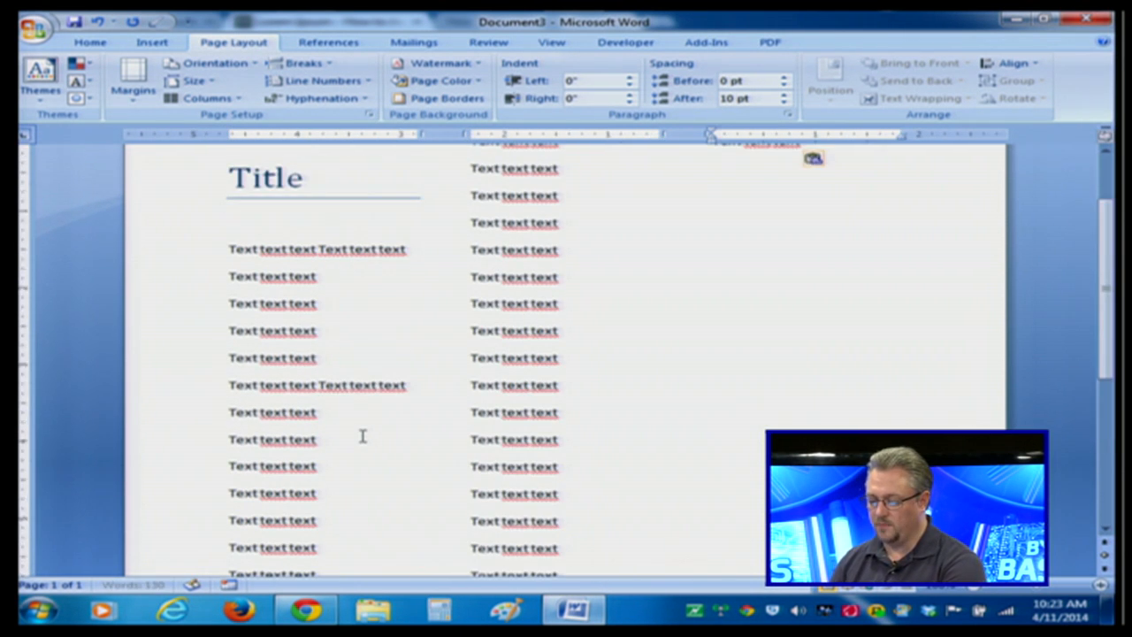
key(ctrl+v)
key(ctrl+v)
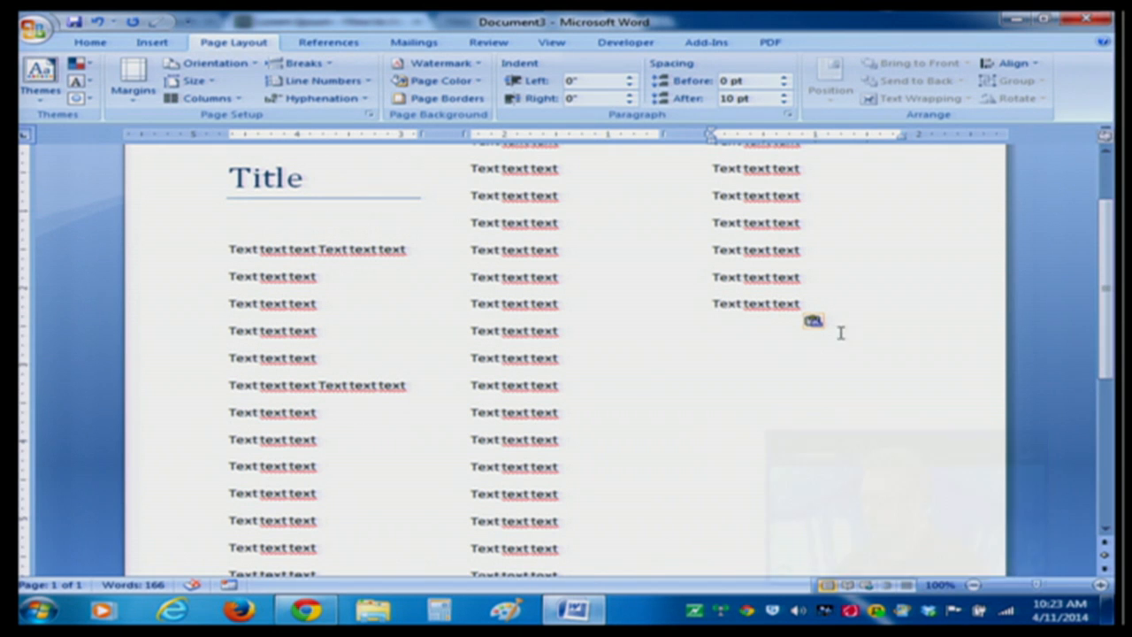
- Add a separate line "Title" before the fifth text line of the second column and apply the Heading 1 style to it
drag(1106, 300, 1106, 270)
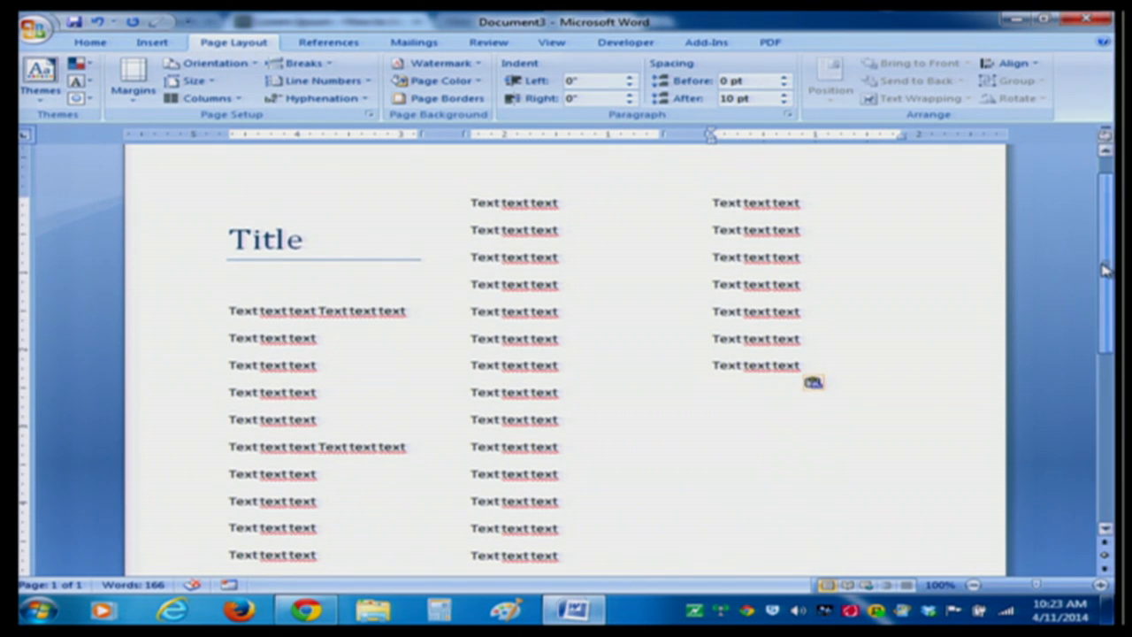
drag(1106, 270, 1103, 279)
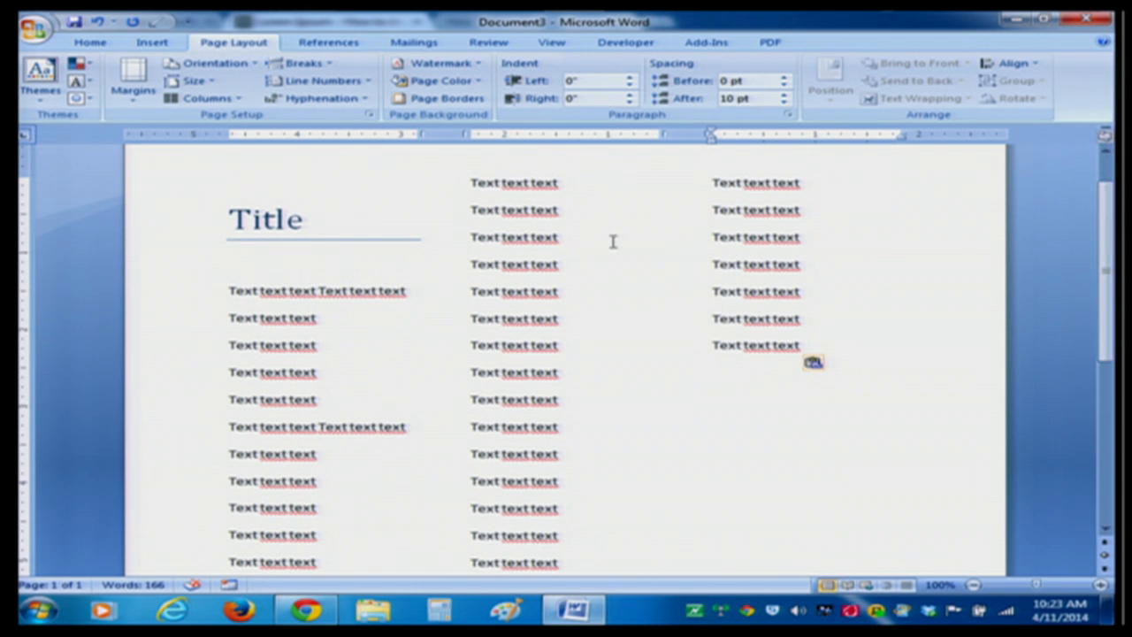
click(476, 292)
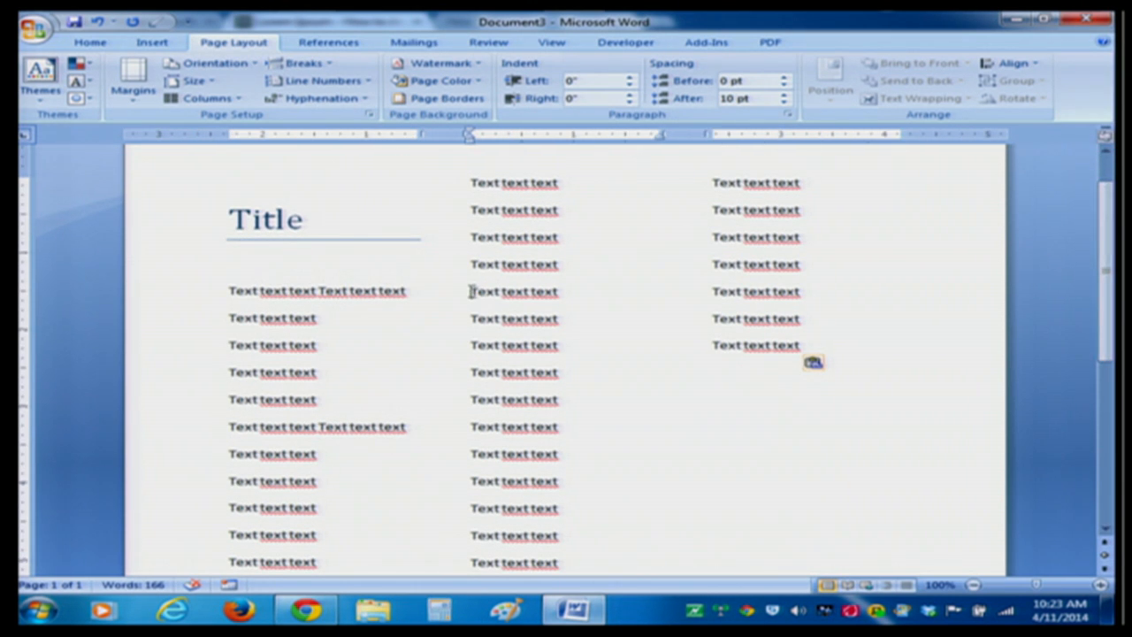
text(Title)
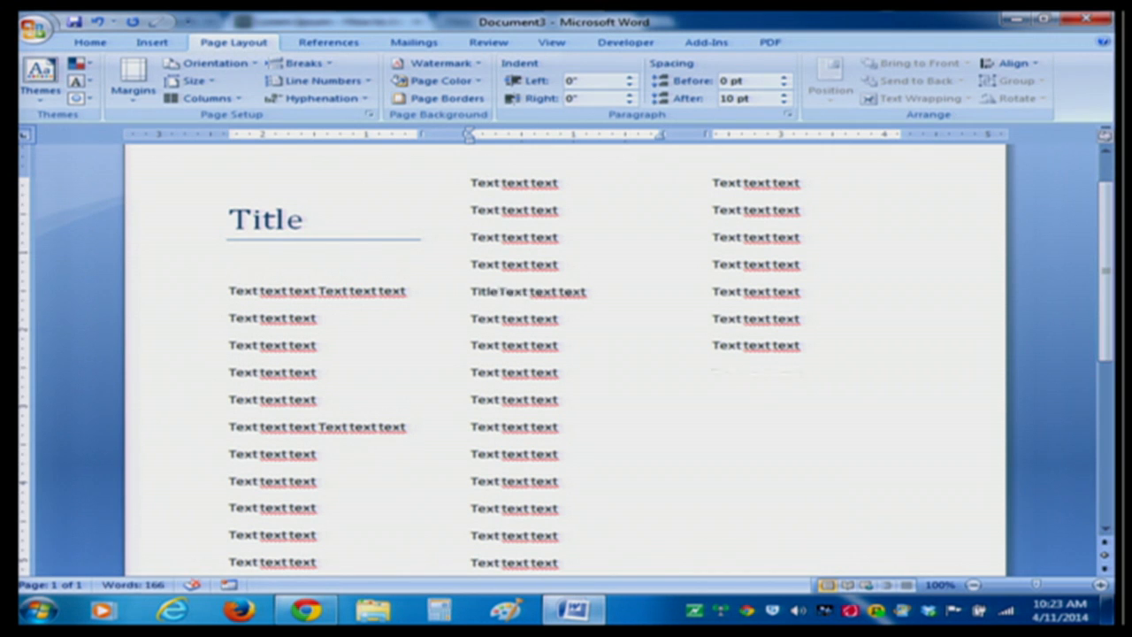
key(Return)
click(478, 292)
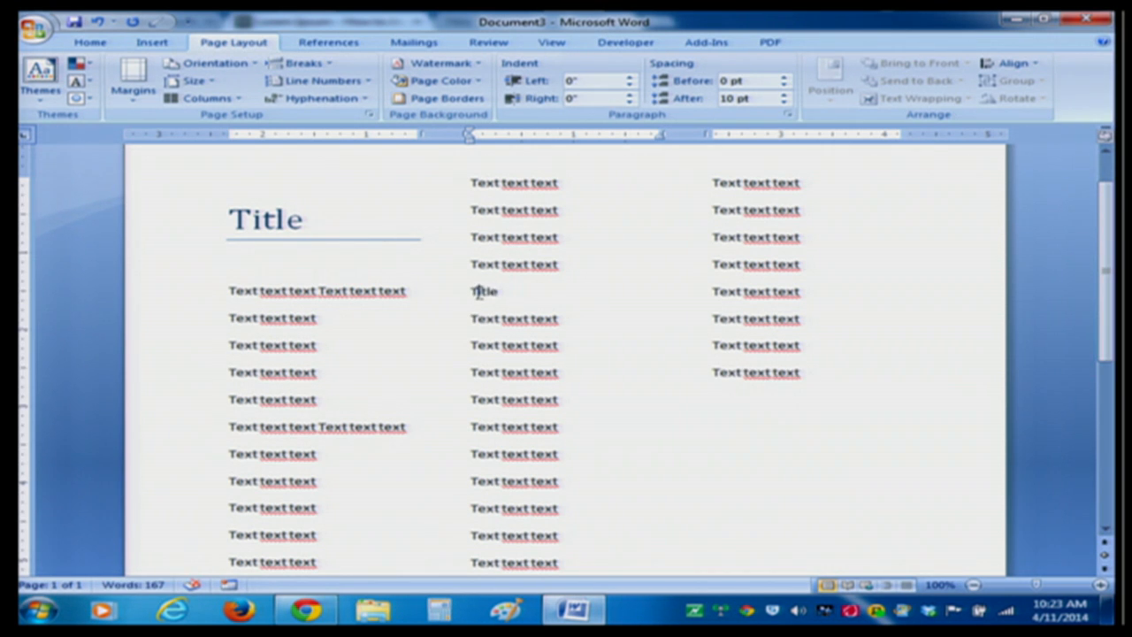
double_click(478, 292)
click(90, 41)
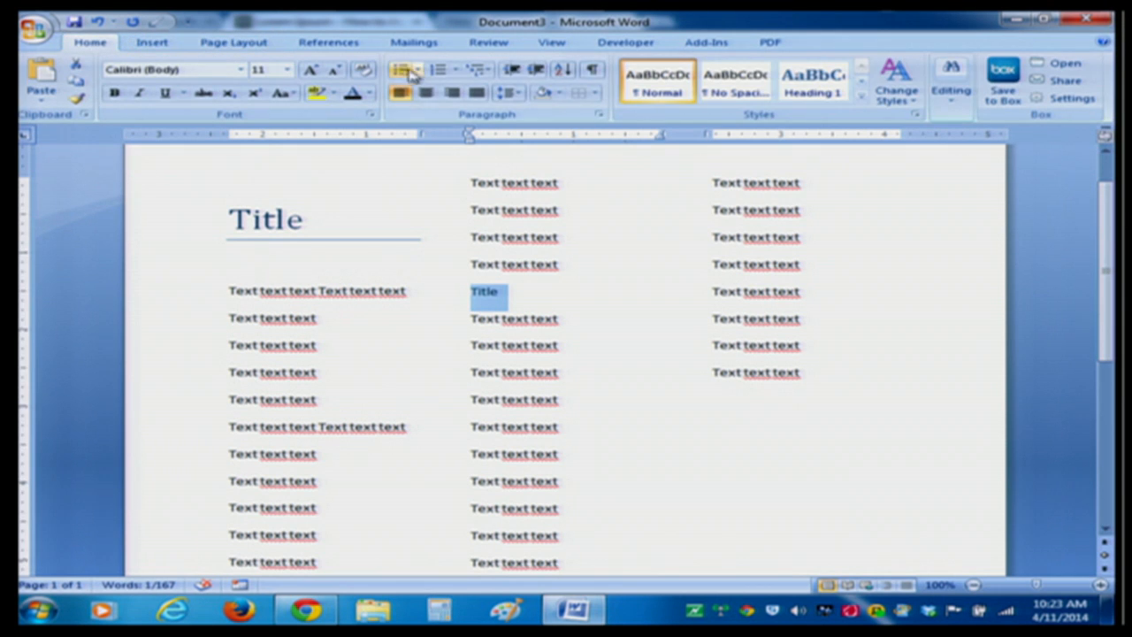
click(814, 81)
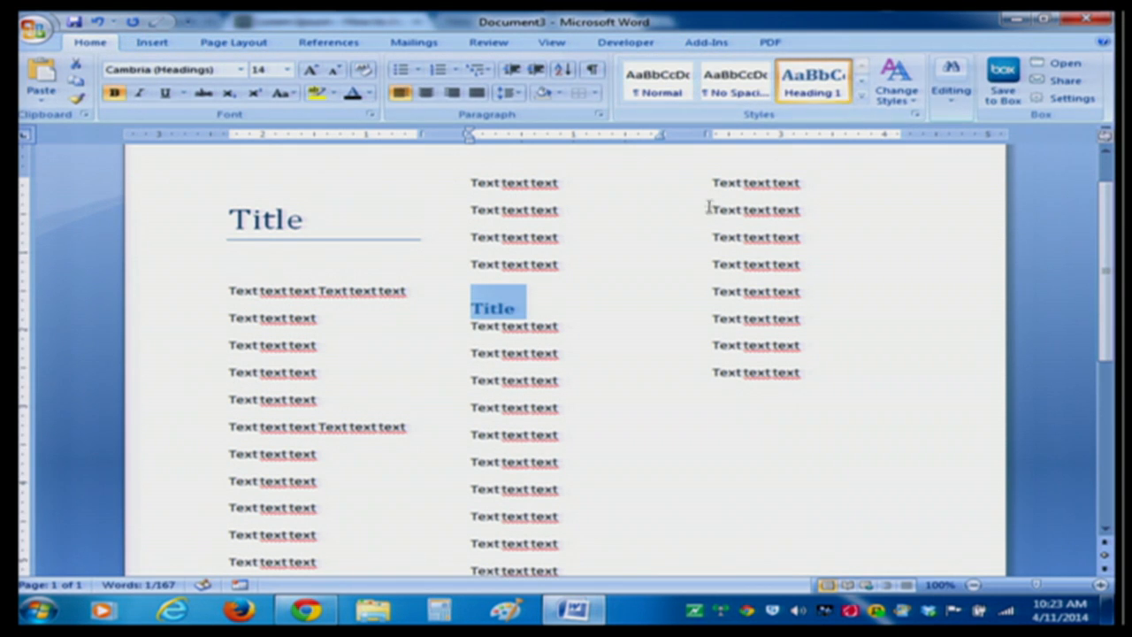
- Add a separate line "Title" before the fourth text line of the third column, correct its spelling and apply the Heading 1 style
double_click(718, 263)
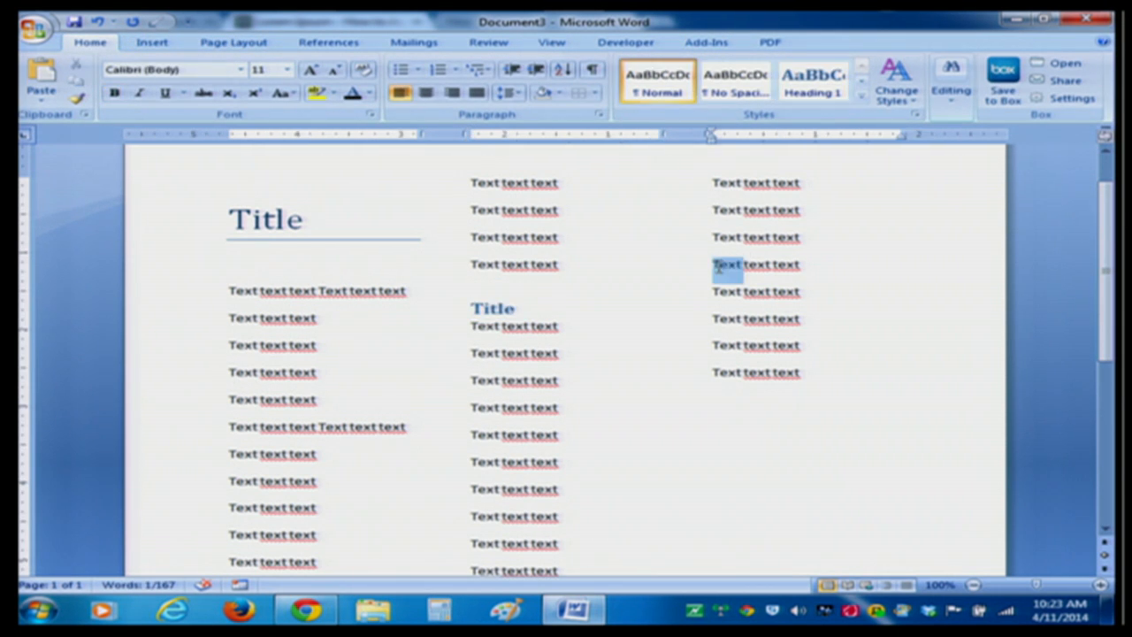
click(716, 267)
text(Titile)
key(Return)
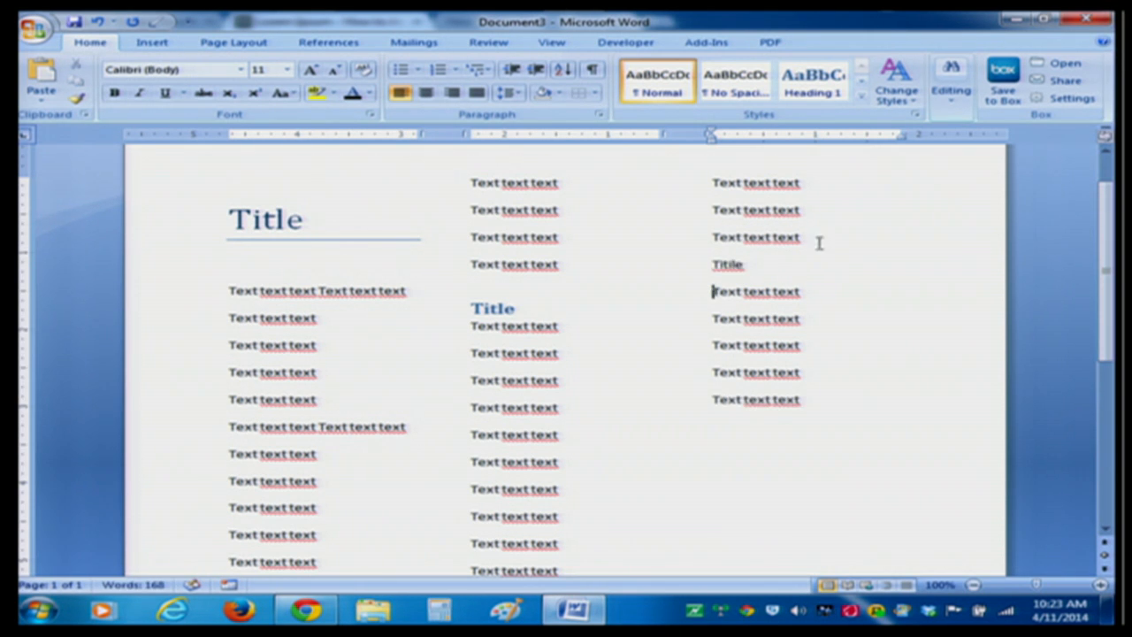
right_click(721, 263)
click(796, 284)
double_click(724, 264)
click(818, 84)
click(727, 468)
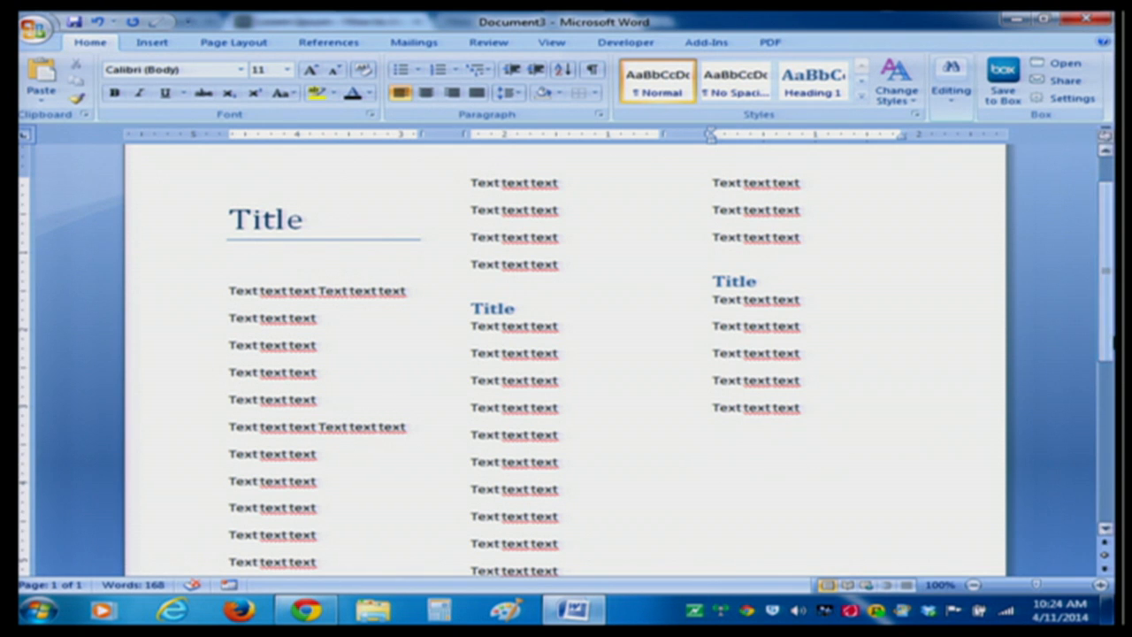
- Switch the page layout to one column and delete all content of the document
drag(1109, 330, 1113, 279)
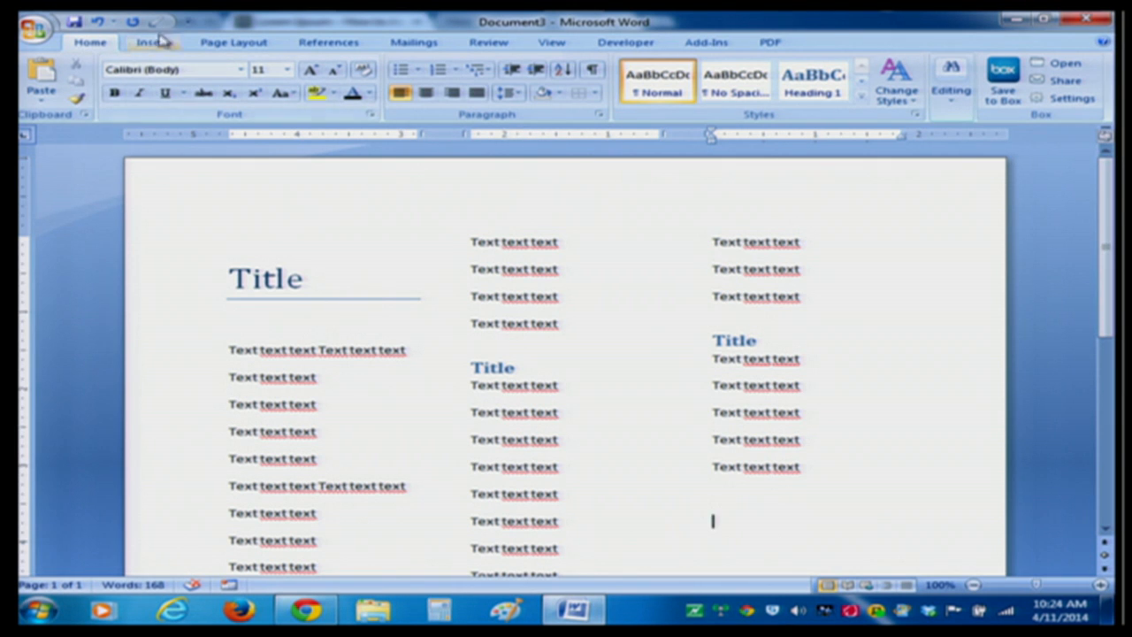
click(223, 44)
click(208, 98)
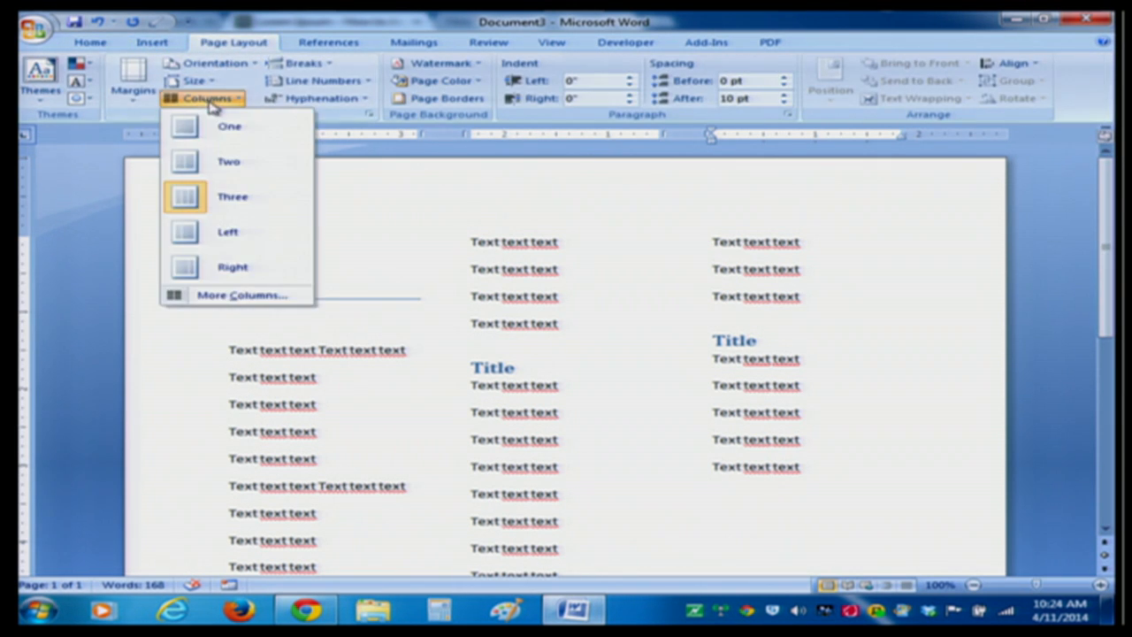
click(216, 130)
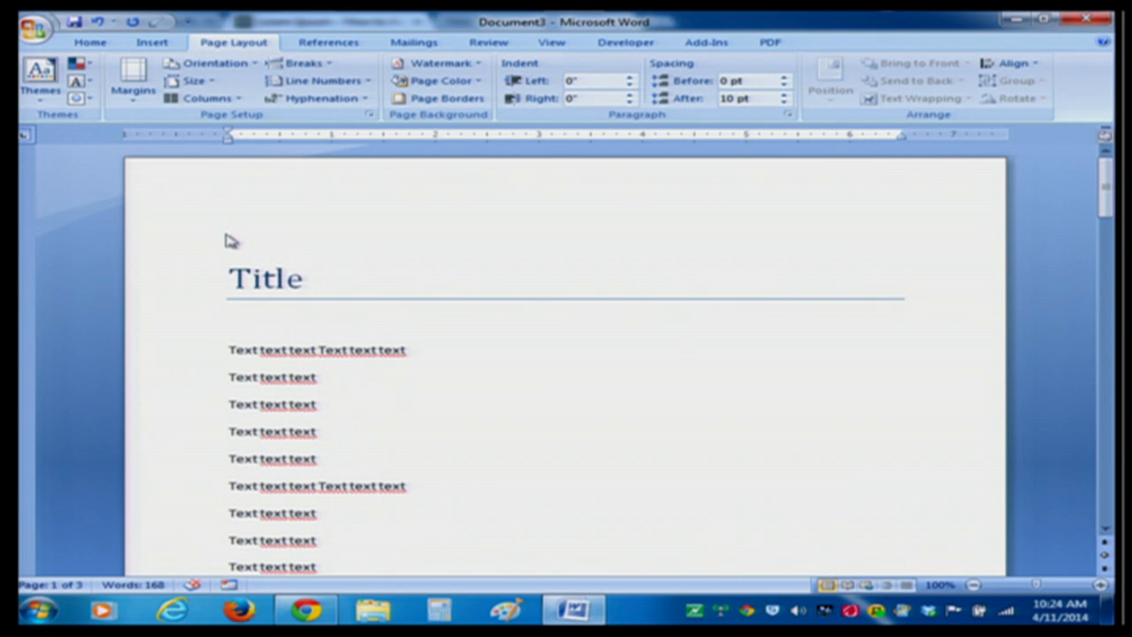
key(ctrl+a)
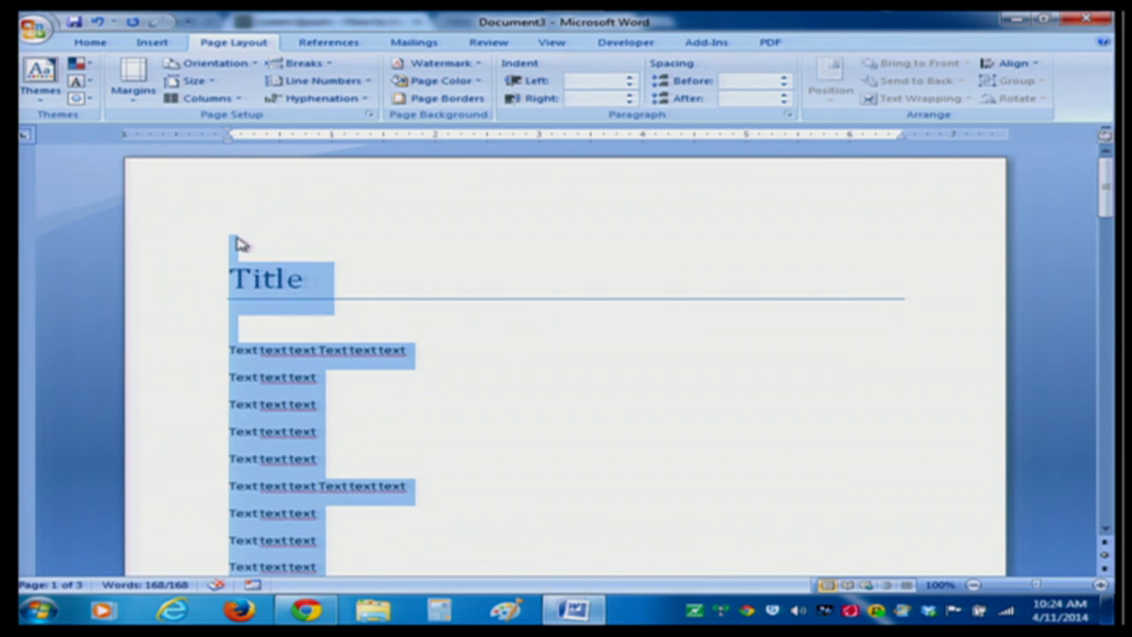
key(Delete)
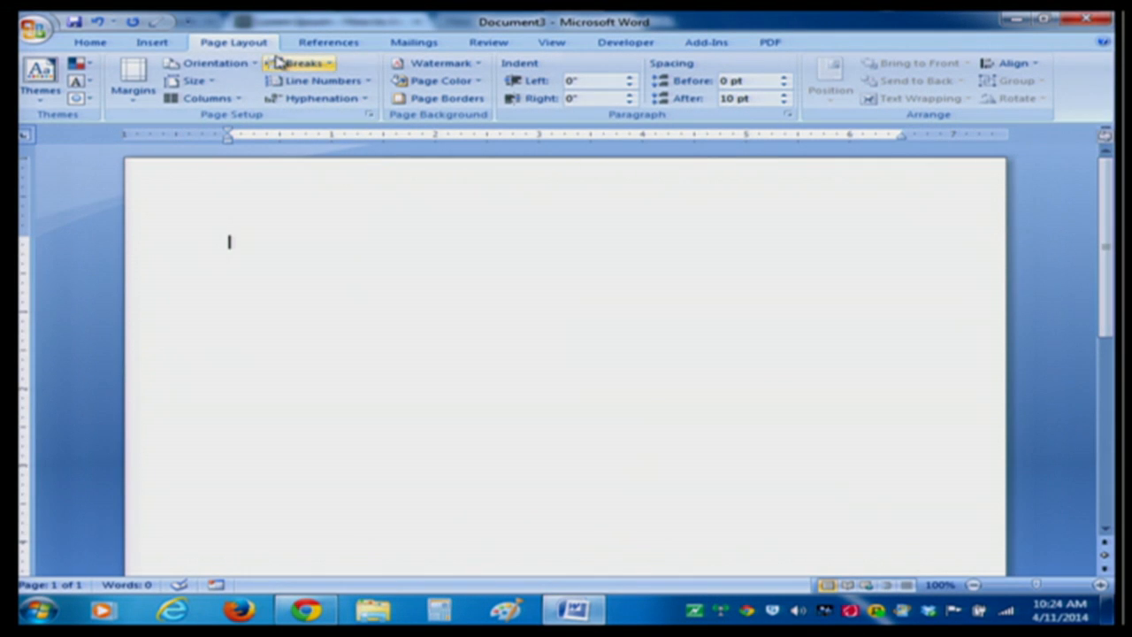
- Insert a built-in Simple Text Box and fill it with "This is my example text"
click(156, 42)
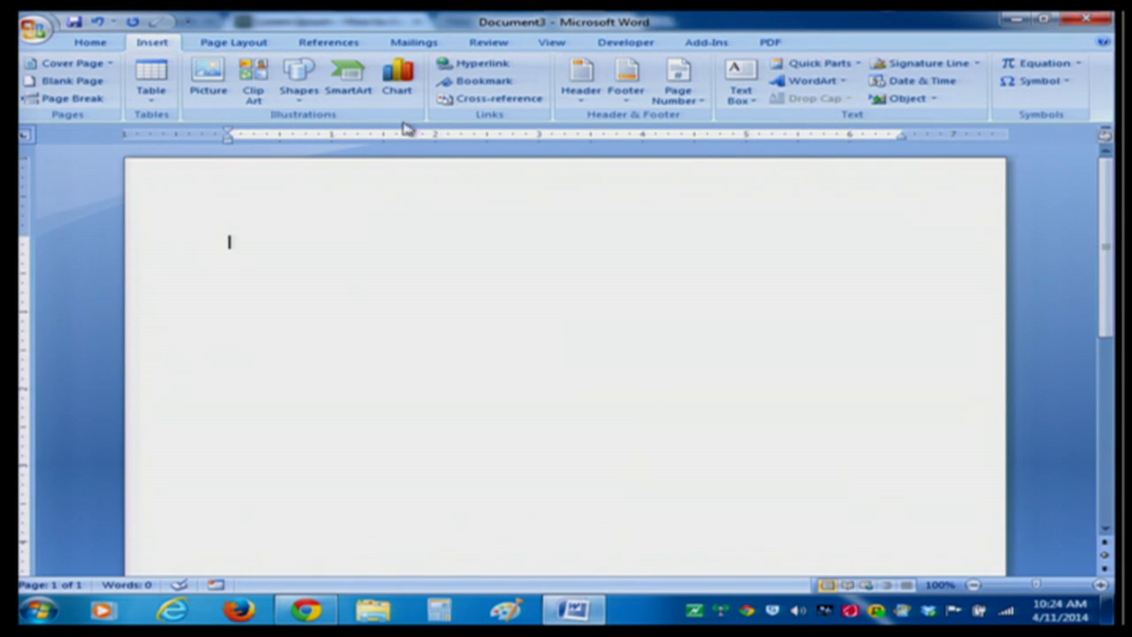
click(745, 82)
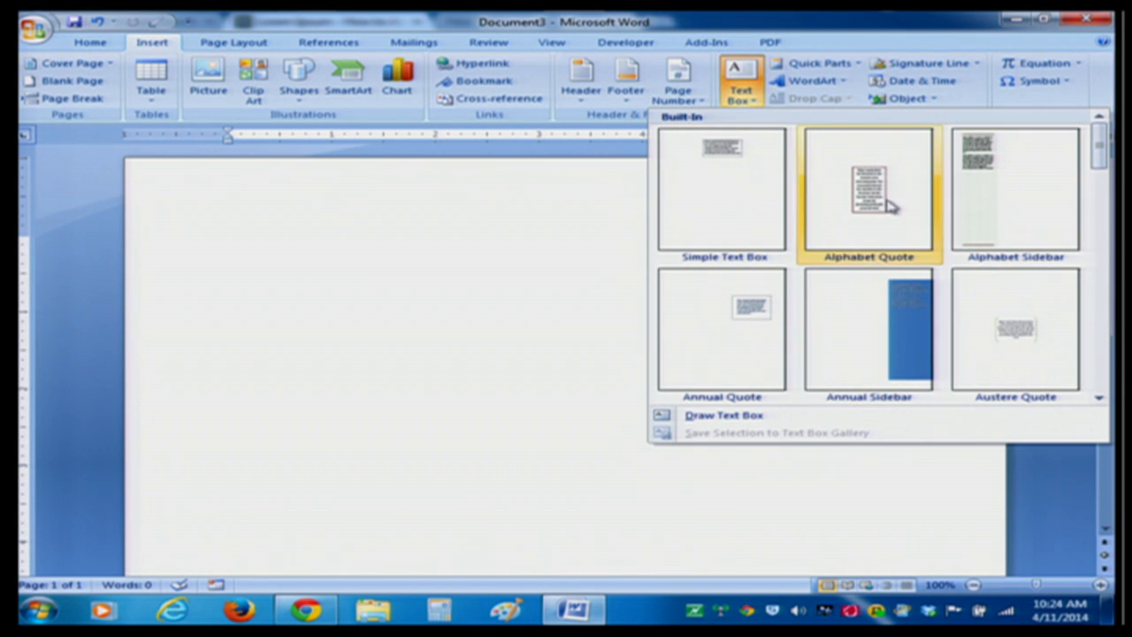
click(742, 207)
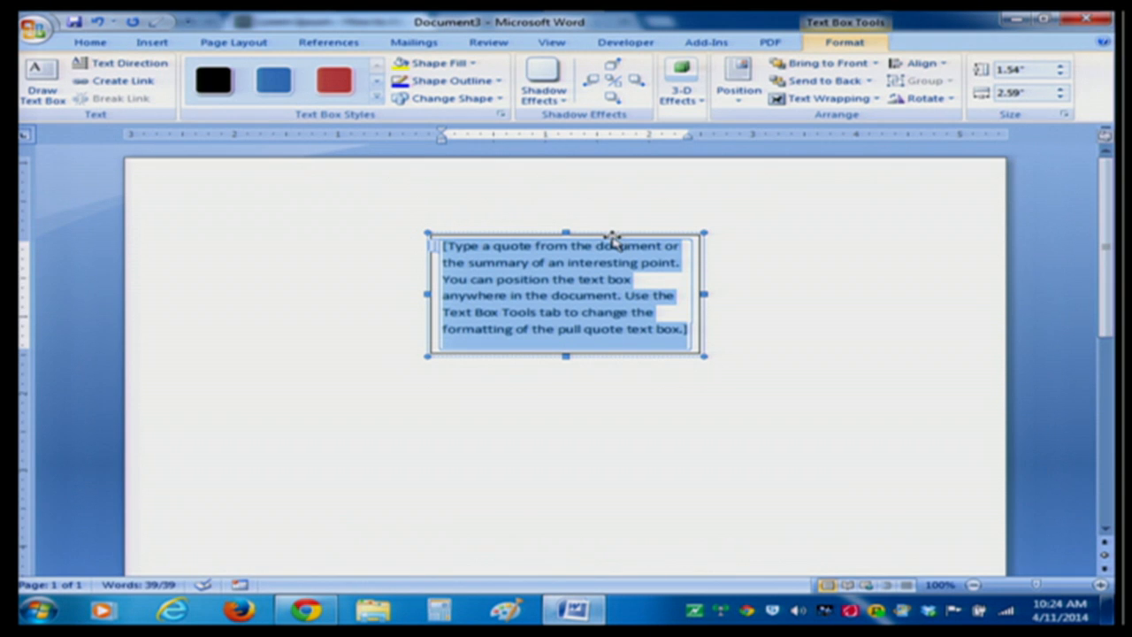
text(This is my )
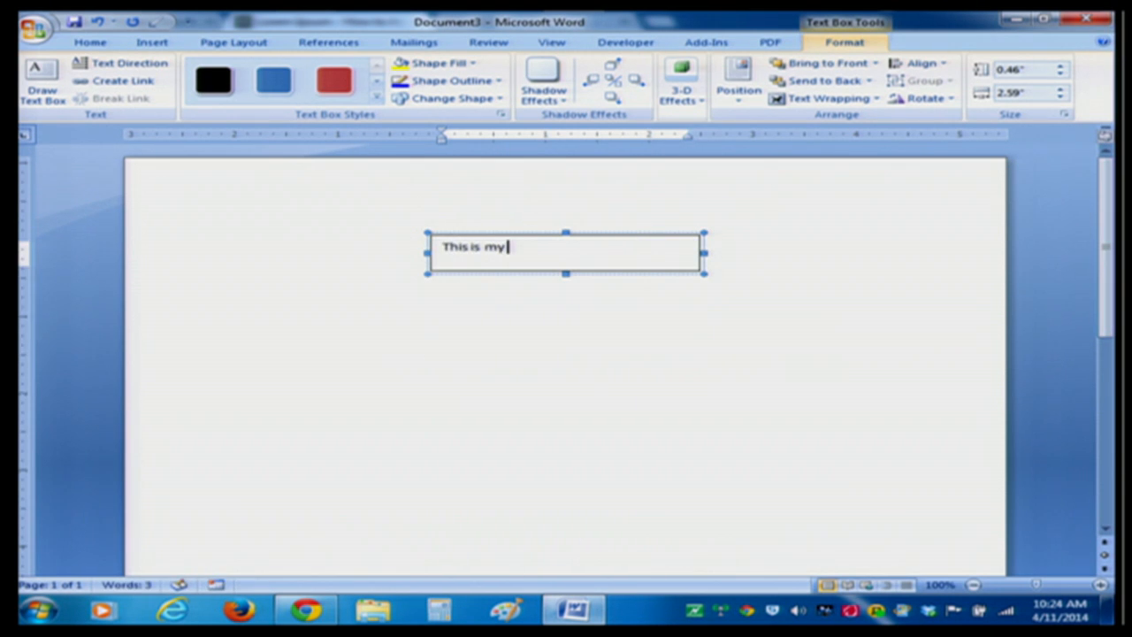
text(example text)
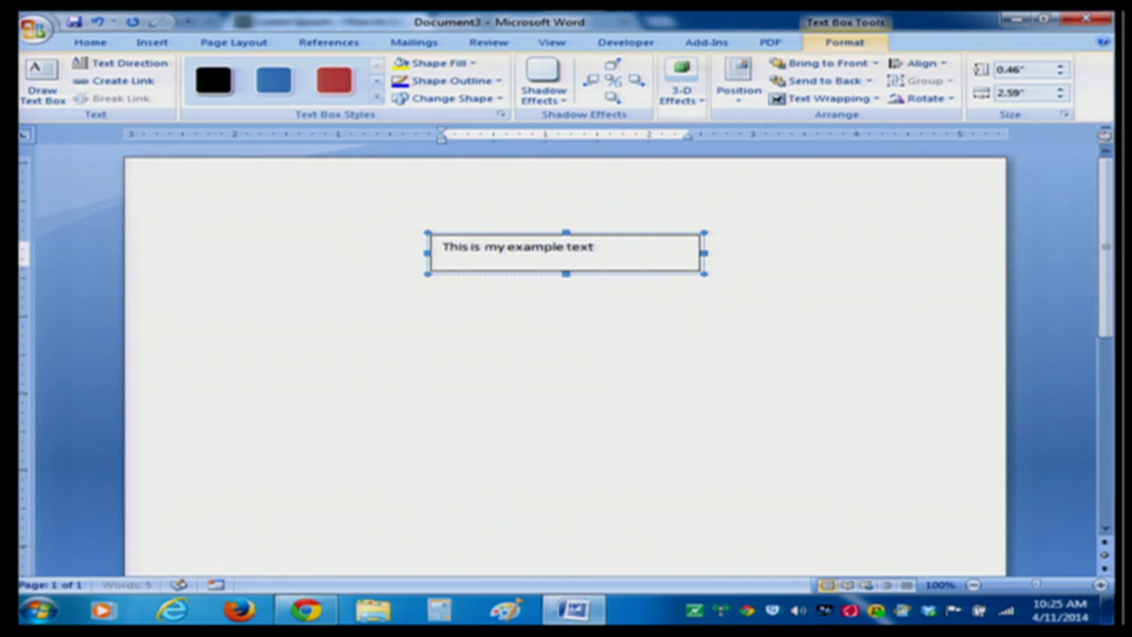
- Move the text box toward the page's right edge and resize it to about 1.9" wide and 1.09" high
click(576, 318)
click(545, 269)
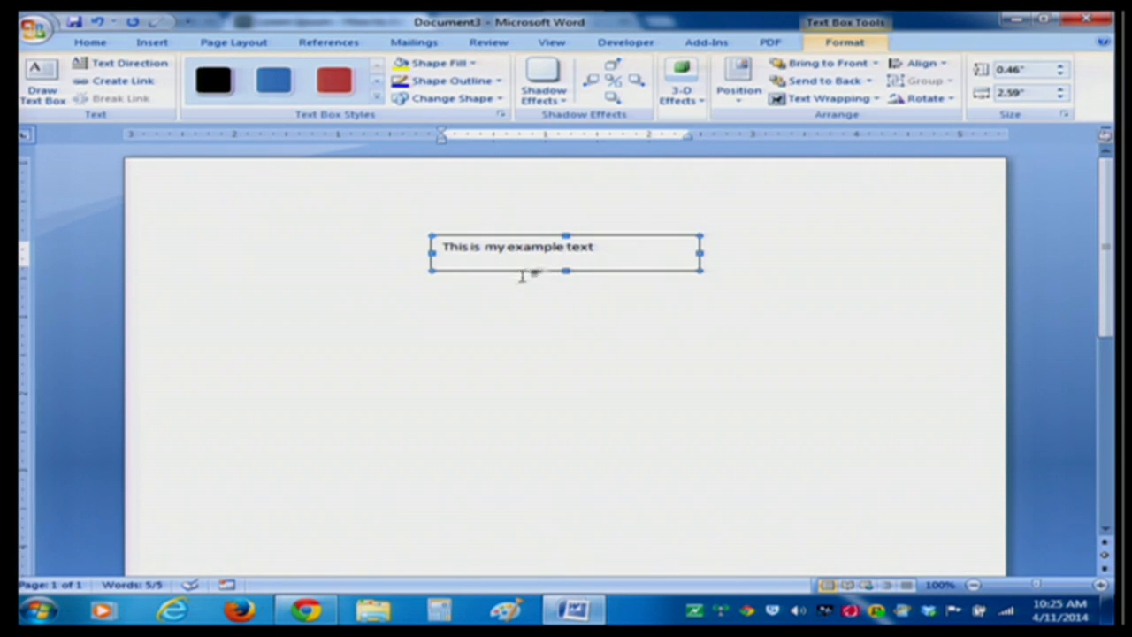
drag(523, 270, 825, 265)
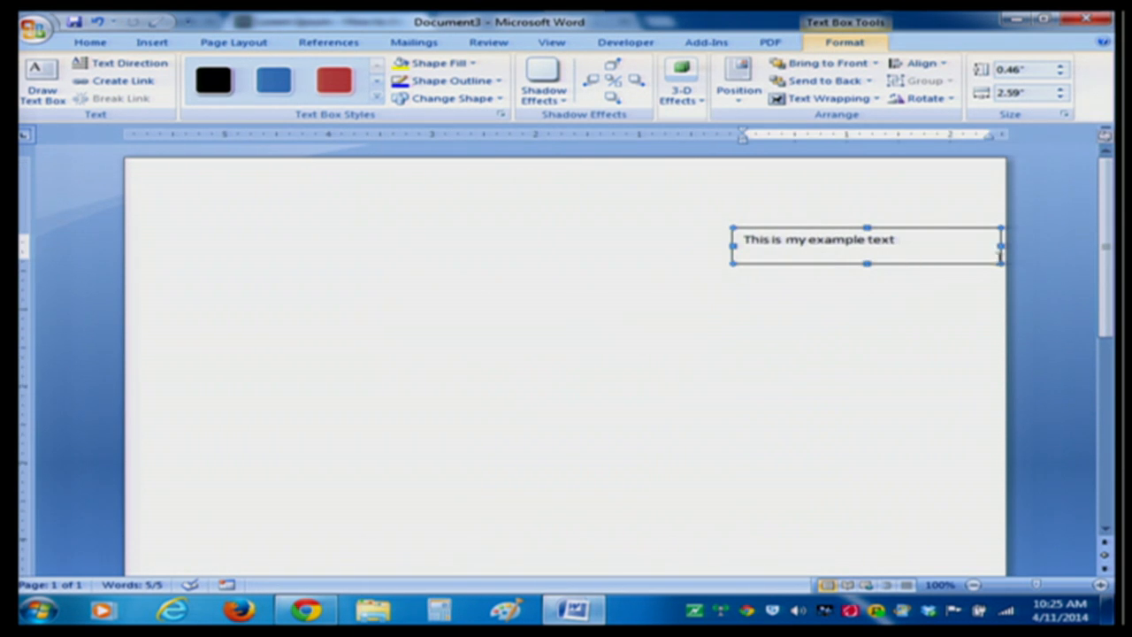
drag(1005, 264, 893, 284)
click(837, 369)
drag(799, 282, 785, 328)
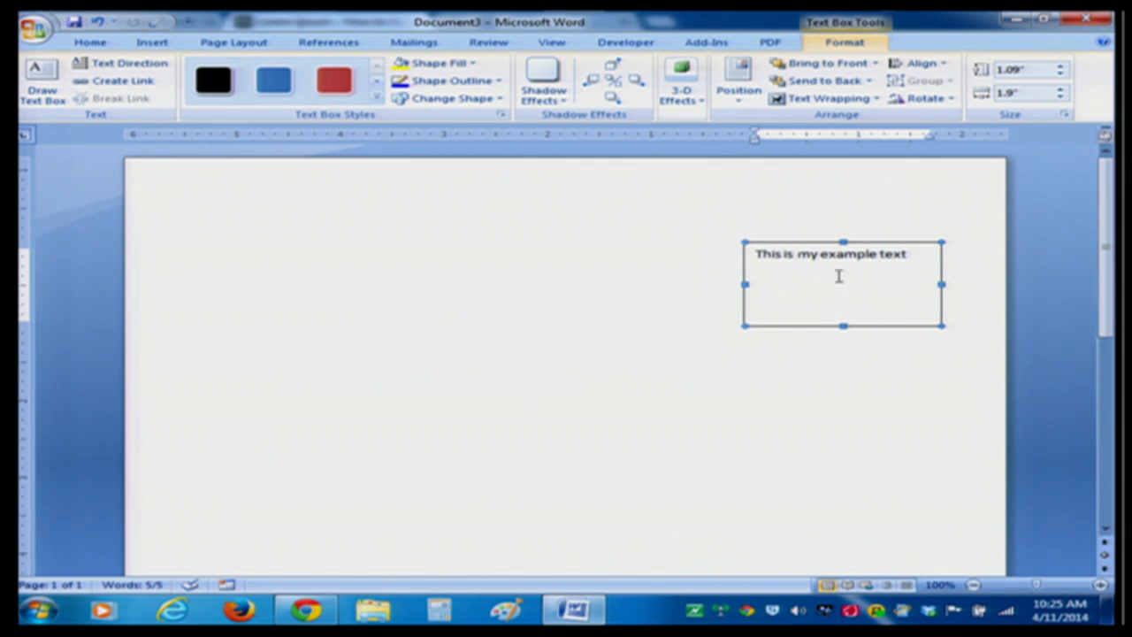
- Move the text box to the page's left margin area and stretch it to about 3.21" high
drag(802, 336, 747, 405)
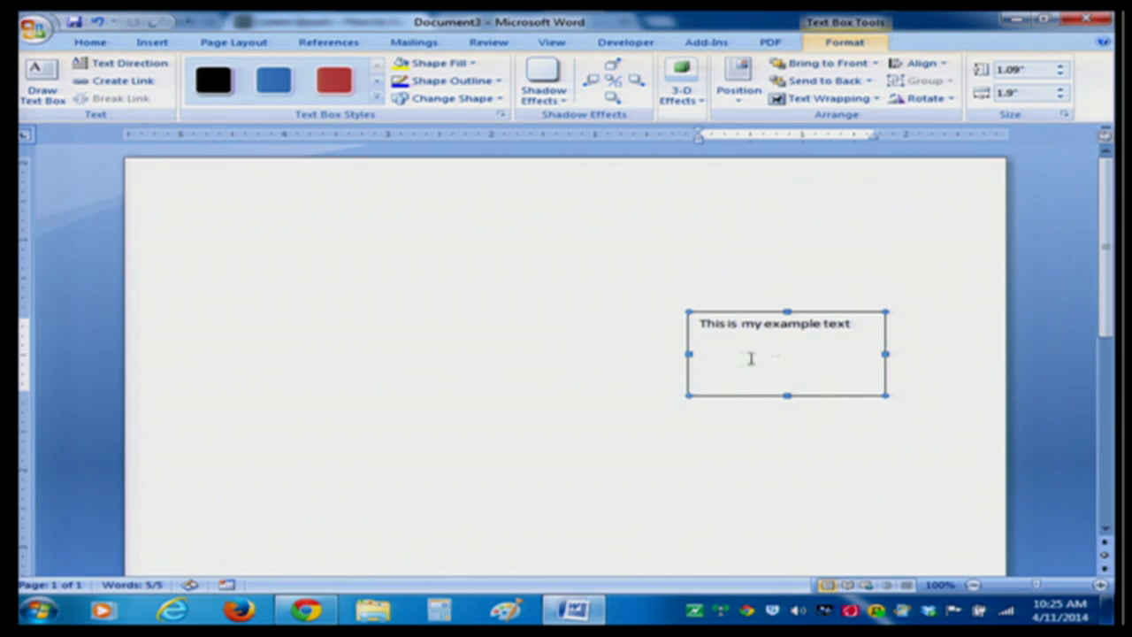
drag(1105, 334, 900, 353)
drag(850, 396, 320, 511)
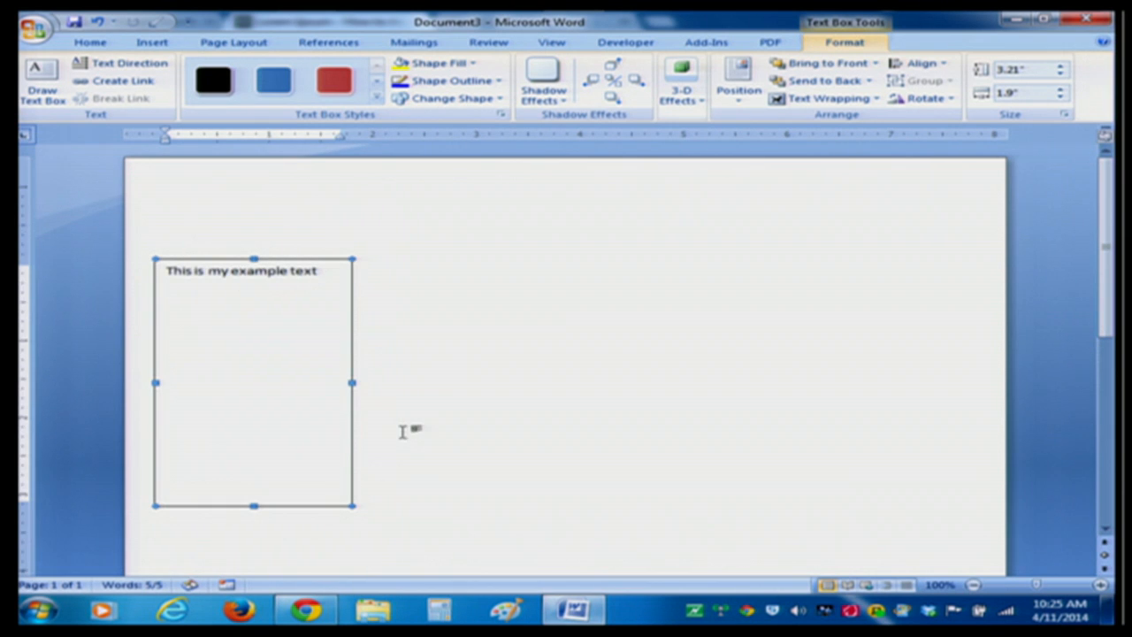
- Write "Text text text" in the document body on the line above the text box
click(345, 235)
text(T)
key(BackSpace)
text(ext text text)
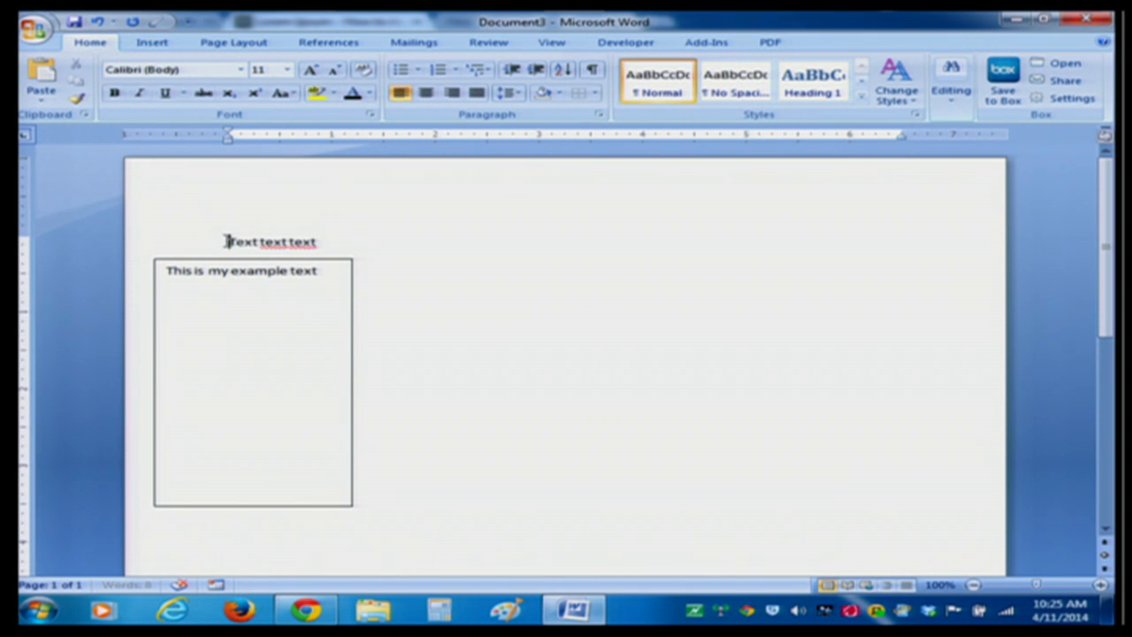
- Copy the "Text text text" body line and paste it twice at the end of the same line
drag(230, 241, 307, 248)
key(ctrl+c)
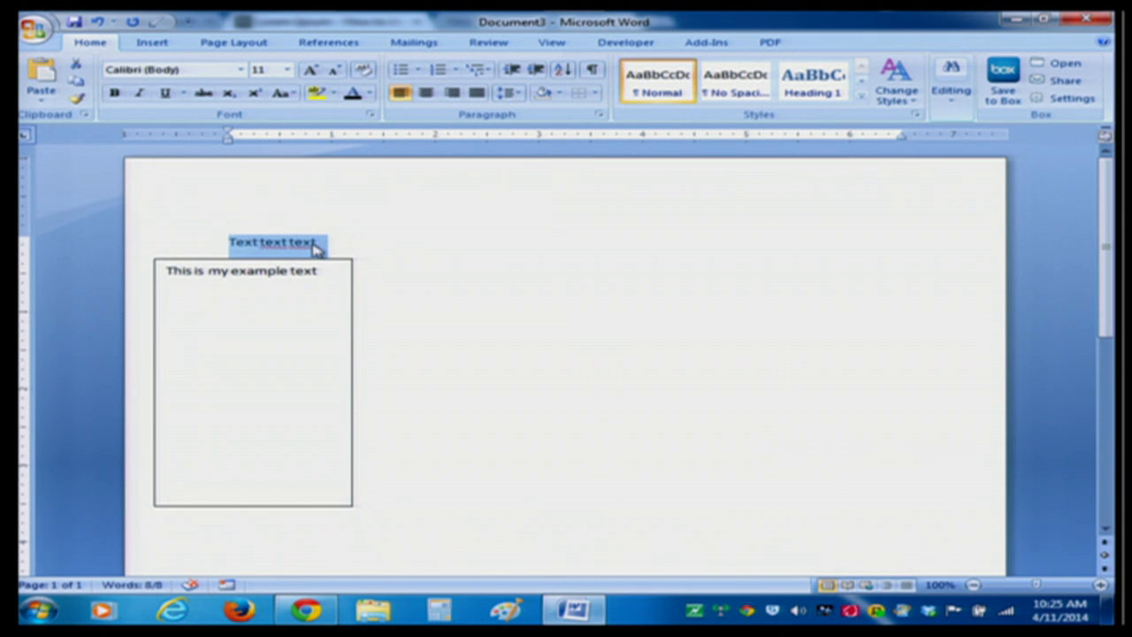
click(326, 244)
key(ctrl+v)
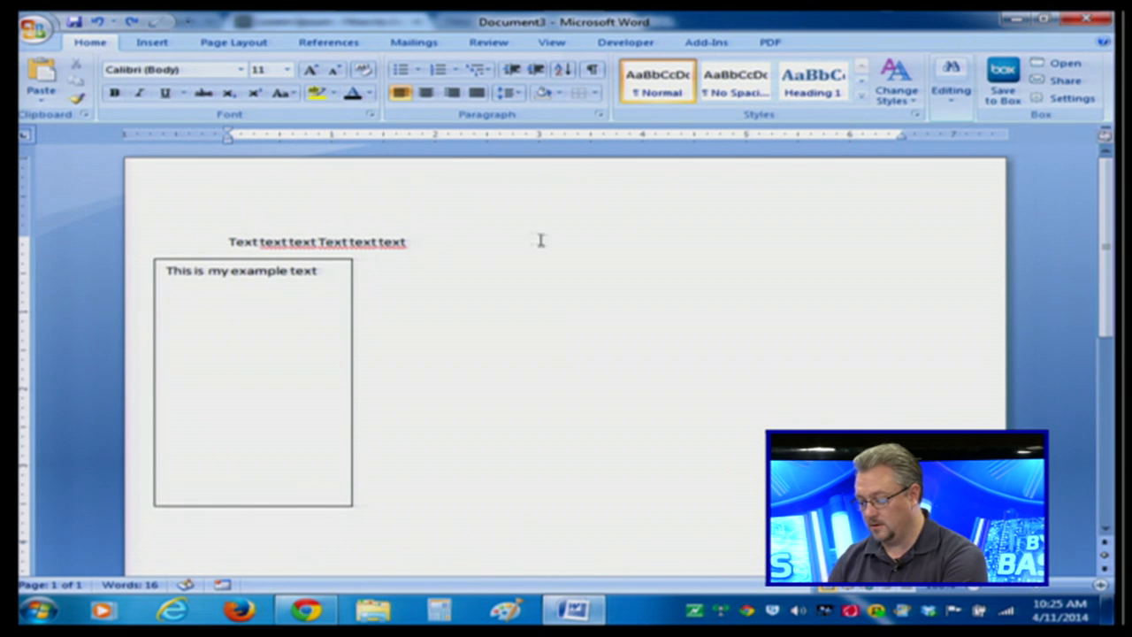
key(ctrl+v)
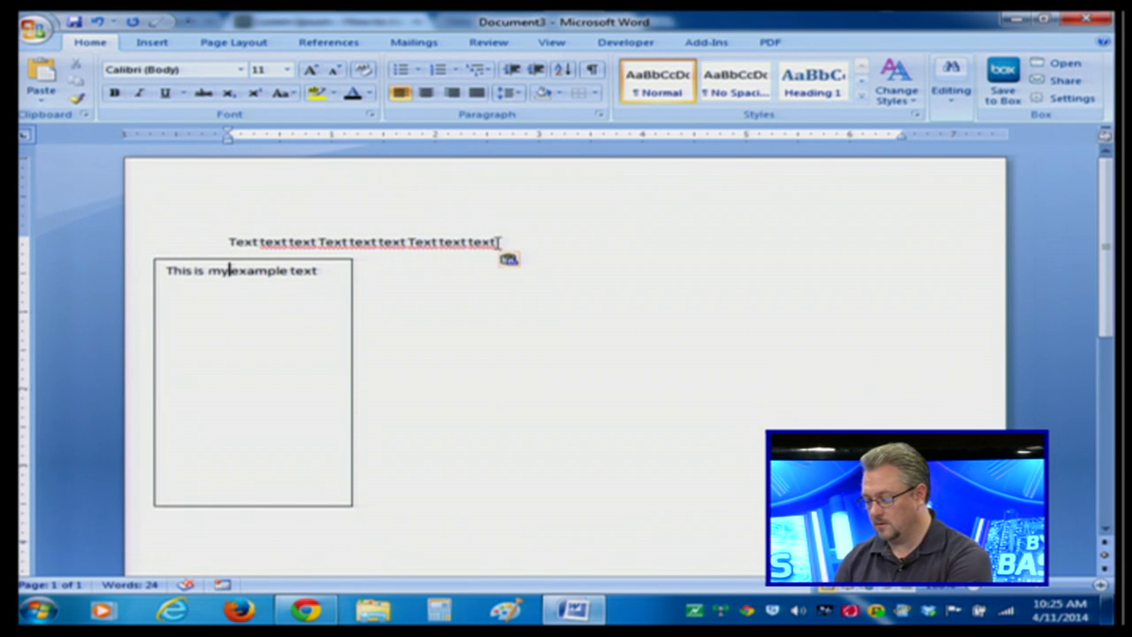
- Paste "Text text text" once more at the end of the body line and move the front text box slightly lower on the page
key(ctrl+v)
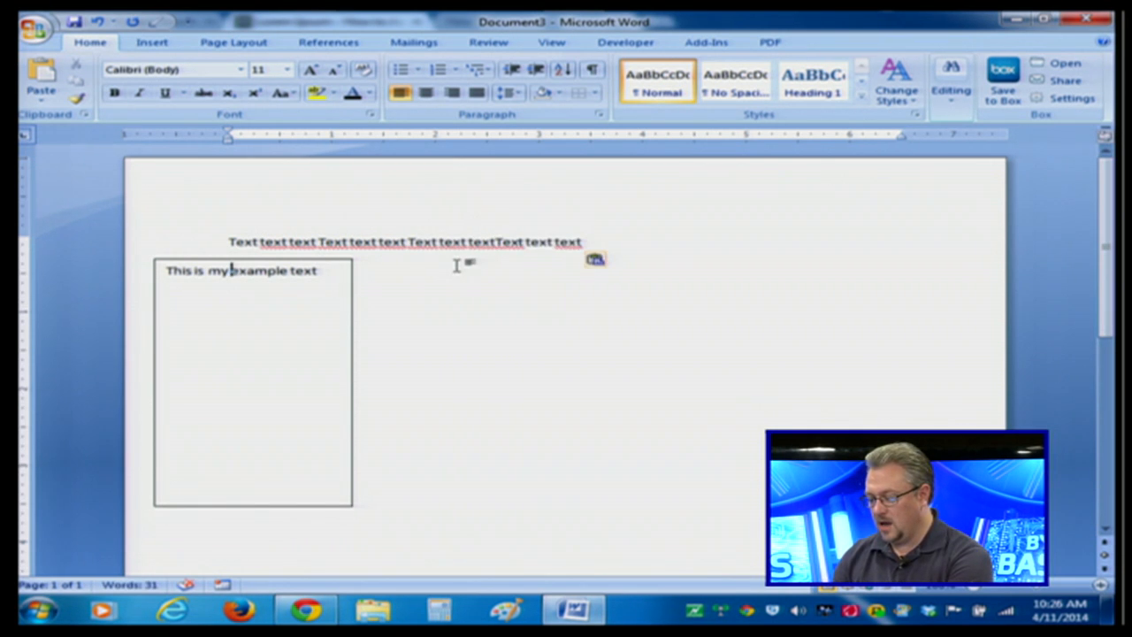
click(230, 281)
drag(247, 258, 246, 299)
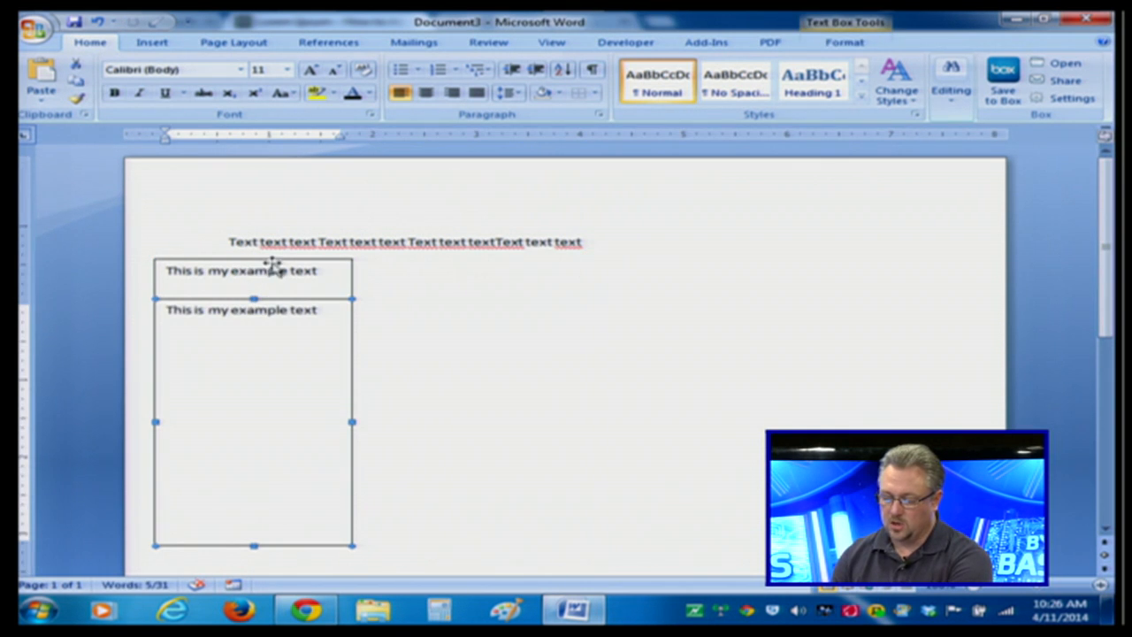
- Delete the duplicate text boxes stacked on top of each other directly beneath the body line
key(Escape)
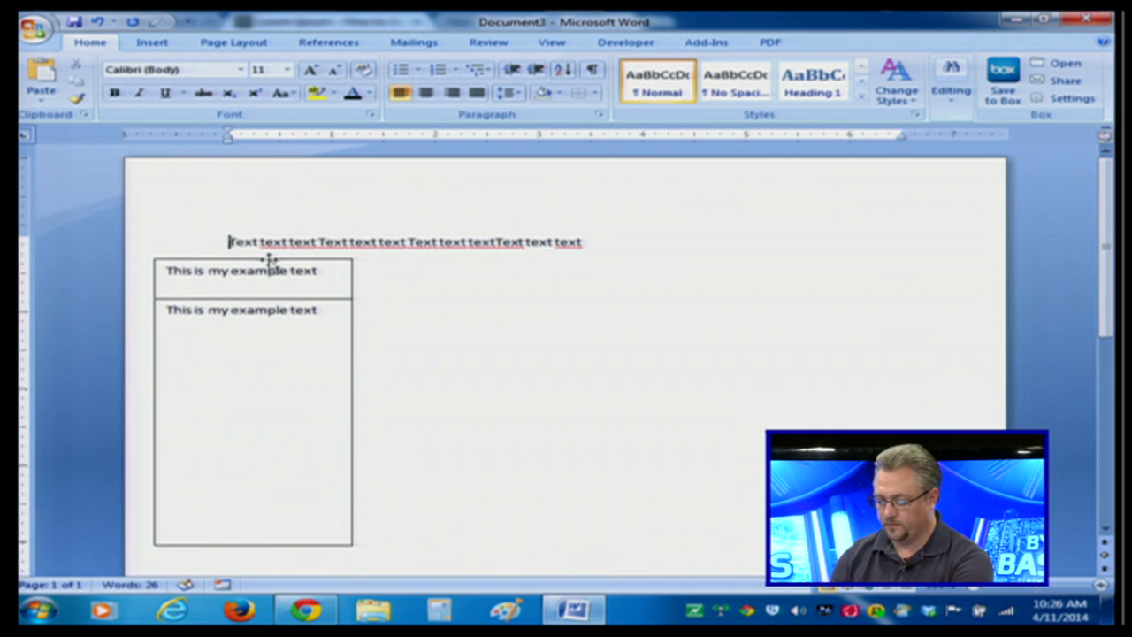
click(265, 263)
key(Delete)
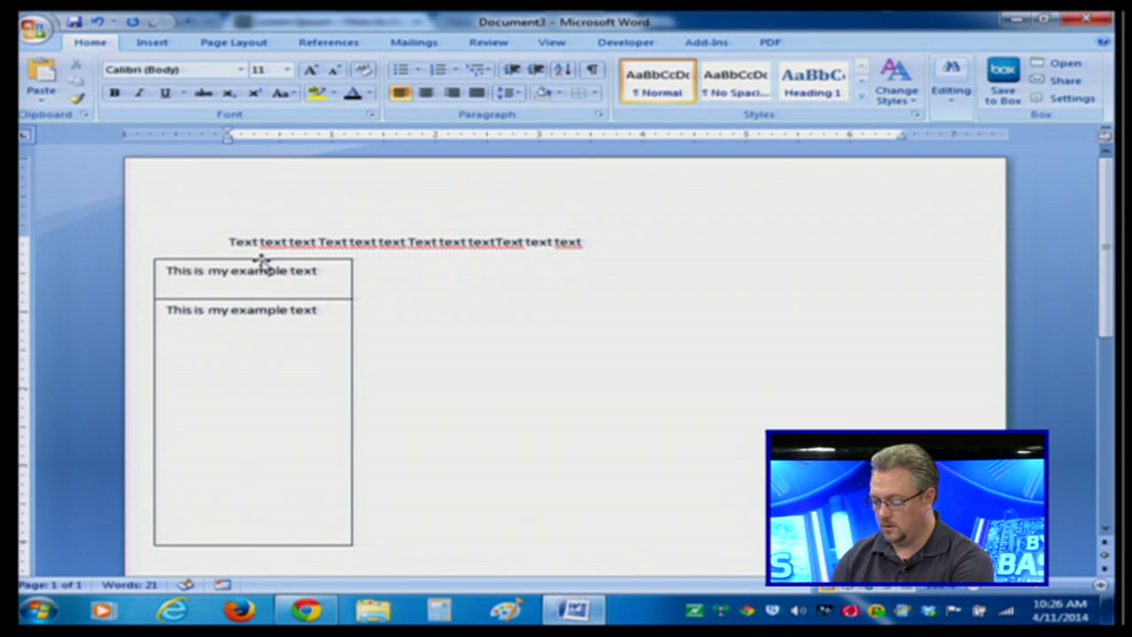
click(256, 269)
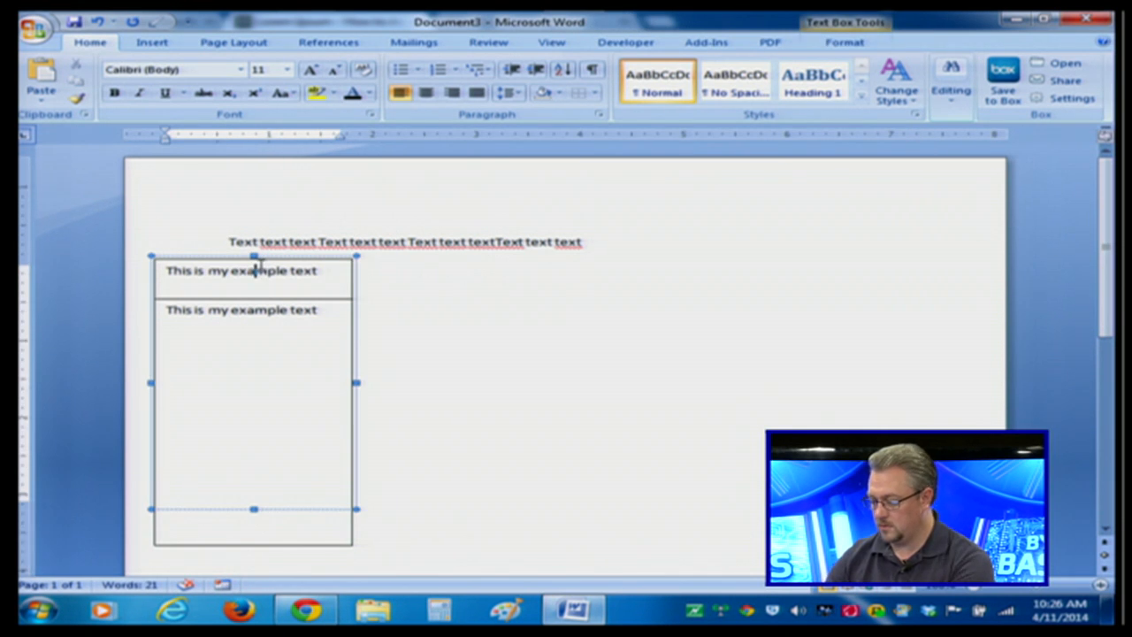
key(Delete)
click(266, 255)
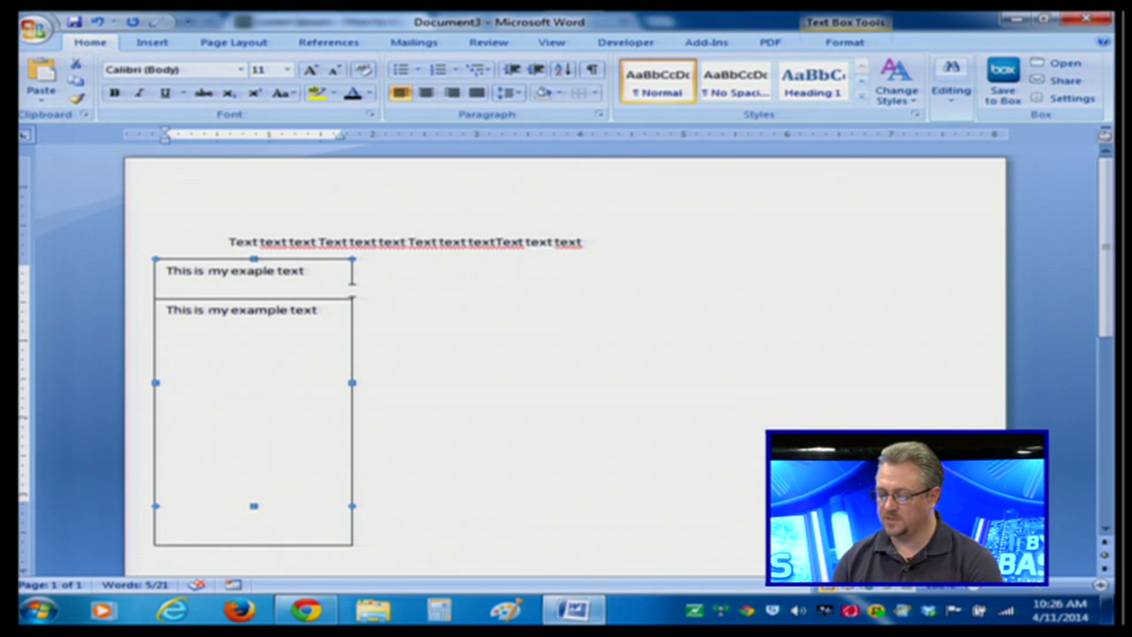
- Set the wrapping style of the lower text box to Tight
right_click(352, 302)
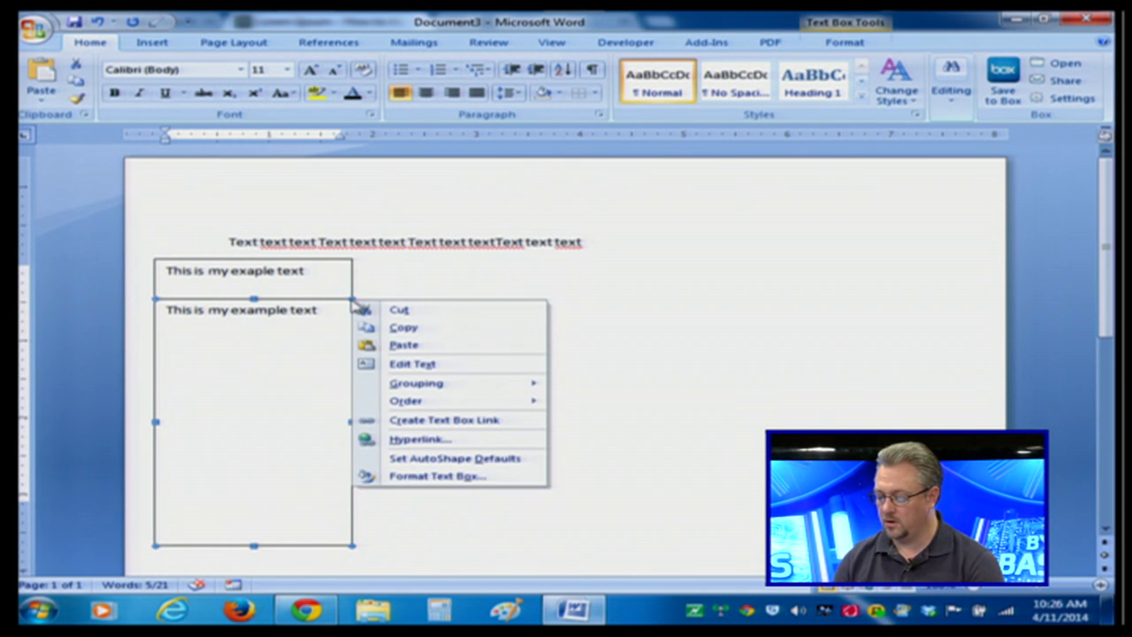
click(423, 480)
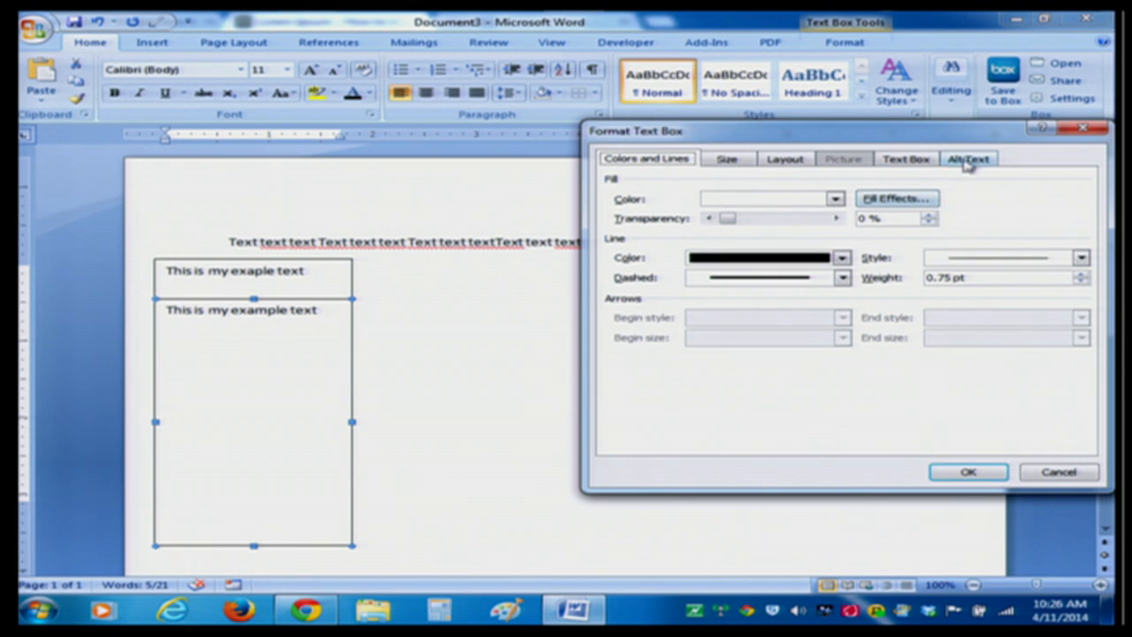
click(789, 164)
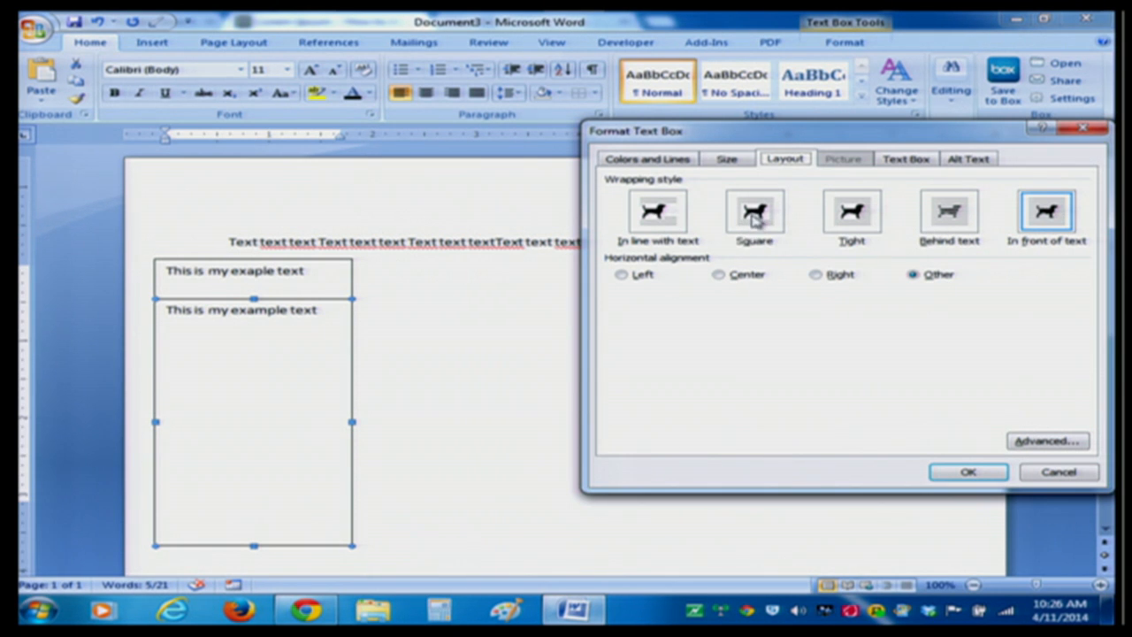
click(853, 222)
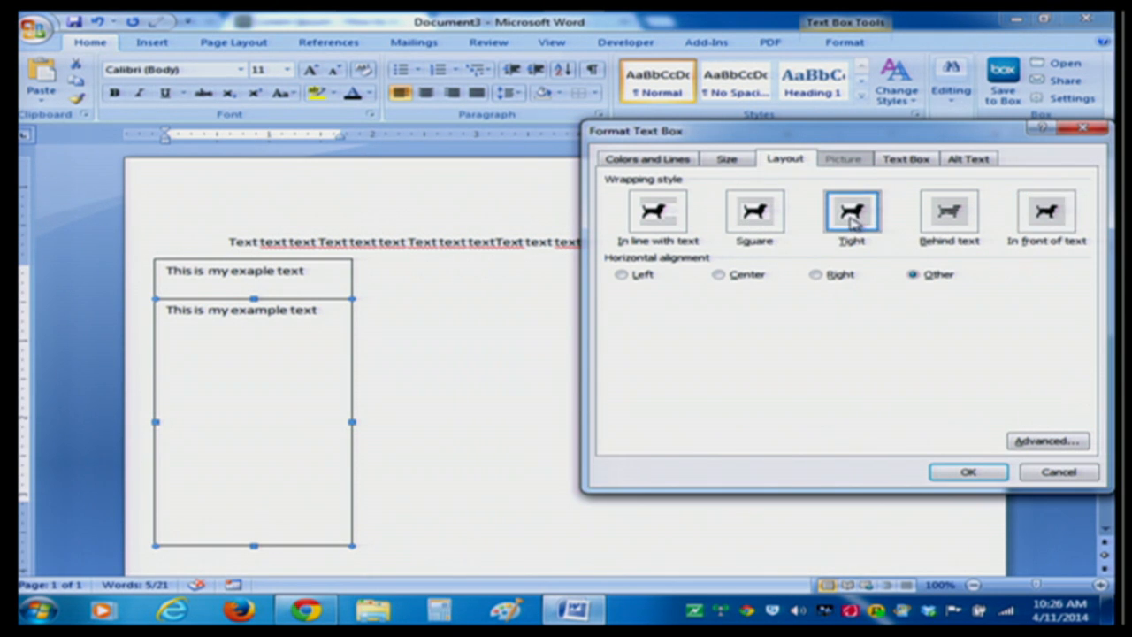
click(971, 471)
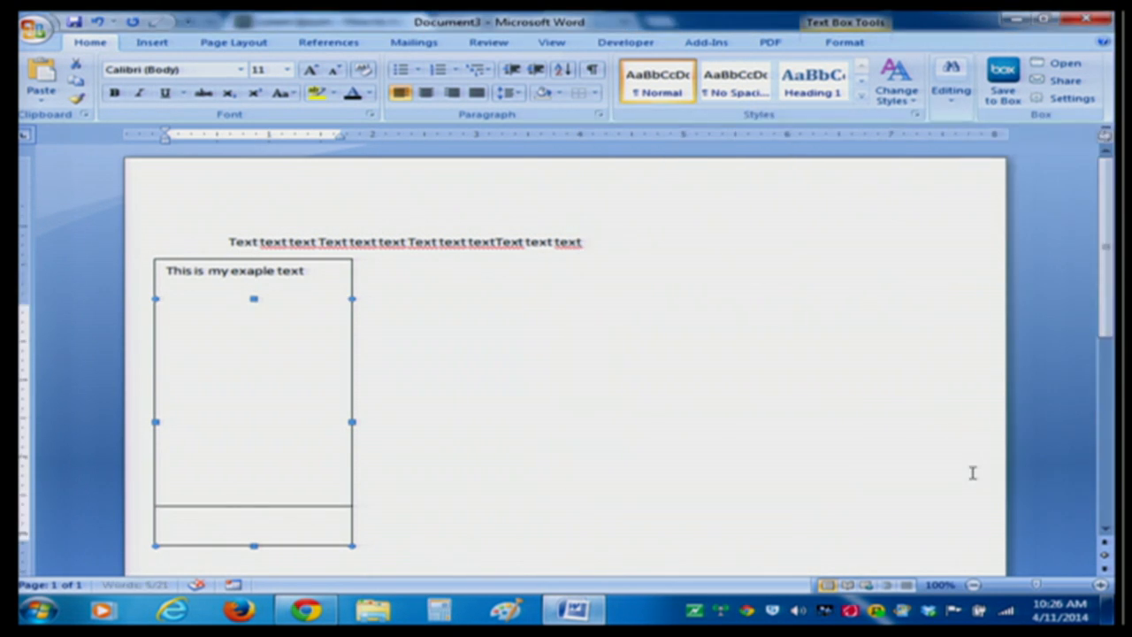
- Delete the upper overlapping text box containing "This is my exaple text"
double_click(321, 541)
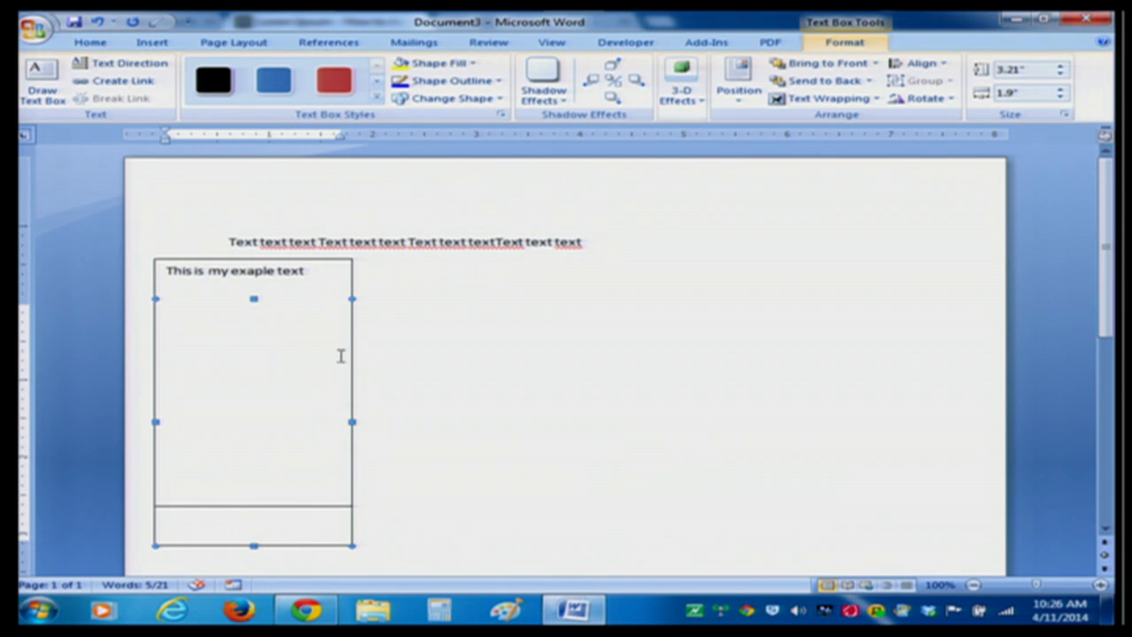
click(305, 259)
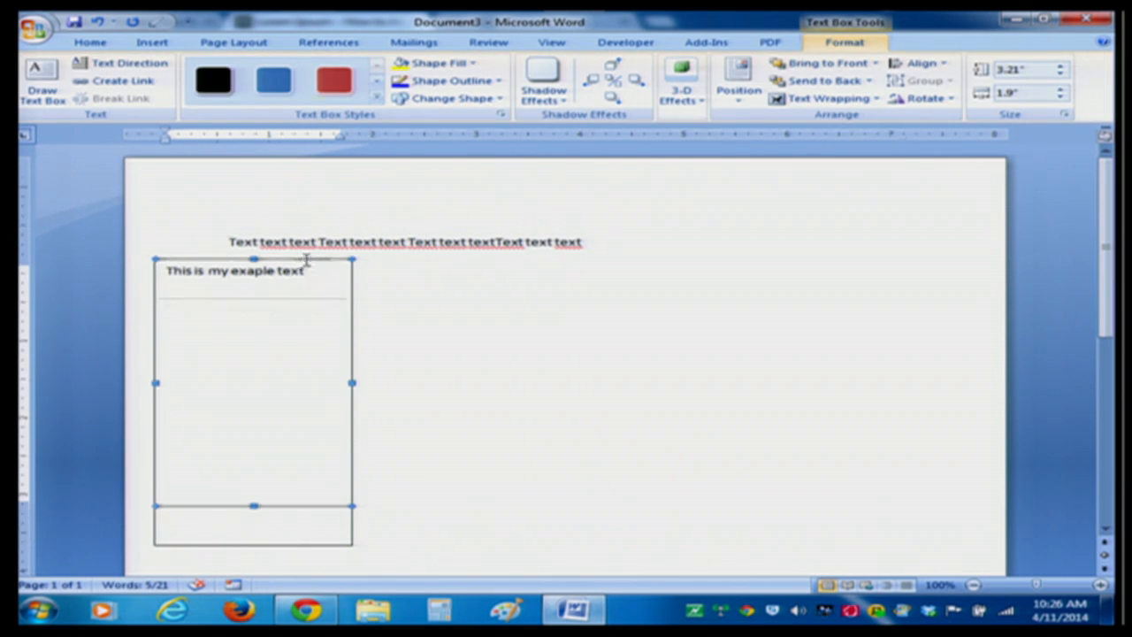
key(Delete)
- Copy "textText text text" from the end of the body line and paste it there repeatedly until the text fills three lines beside the text box
click(591, 241)
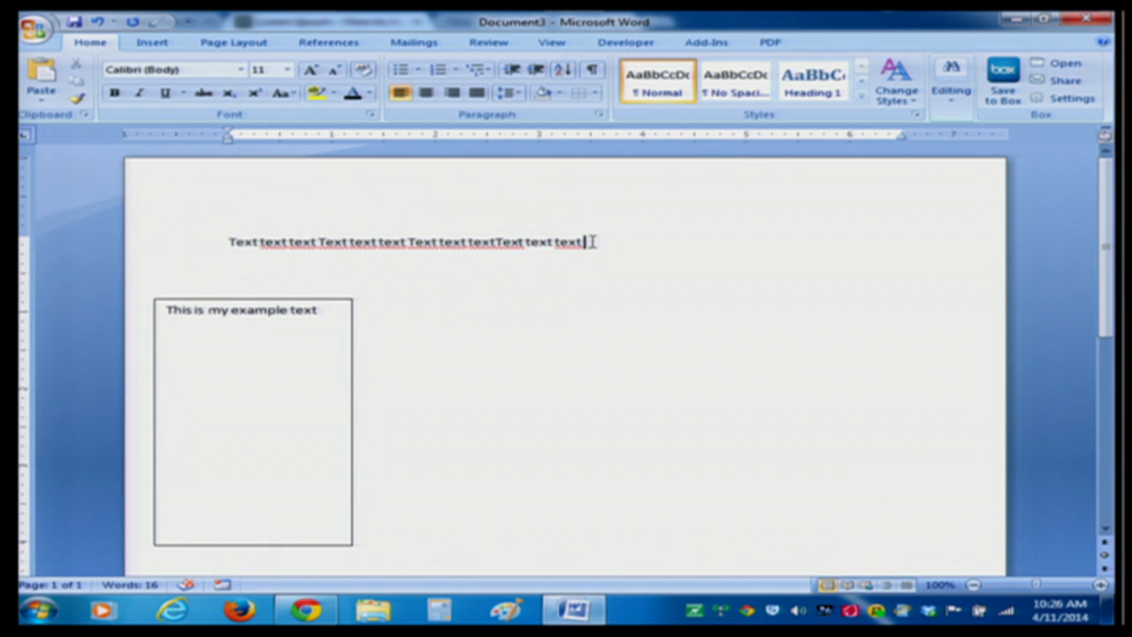
drag(592, 241, 470, 246)
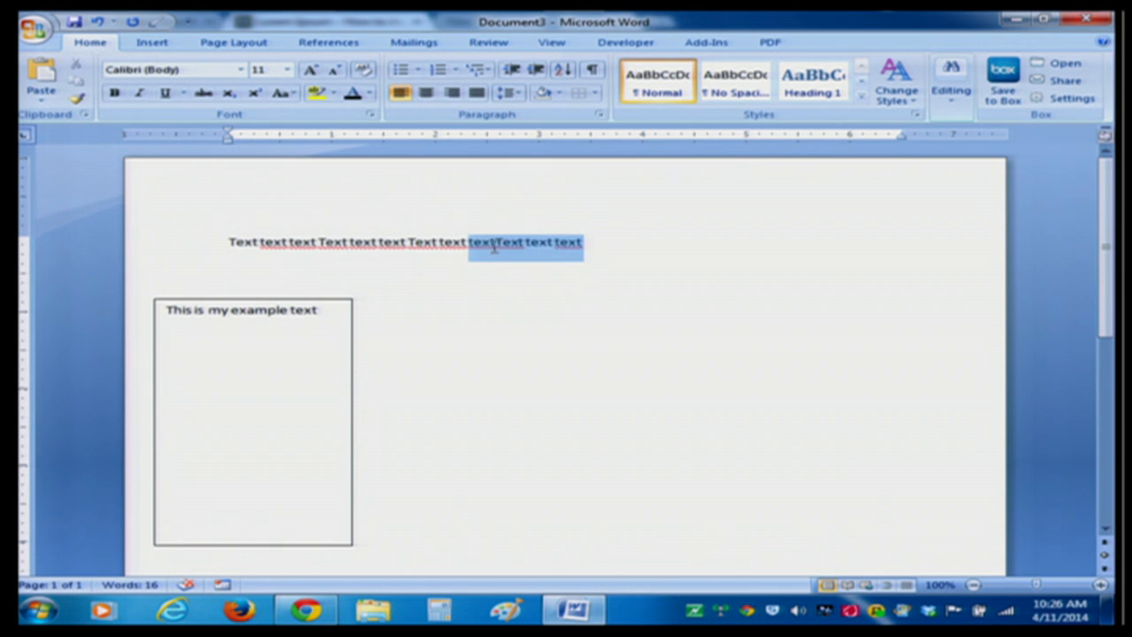
key(ctrl+c)
click(614, 243)
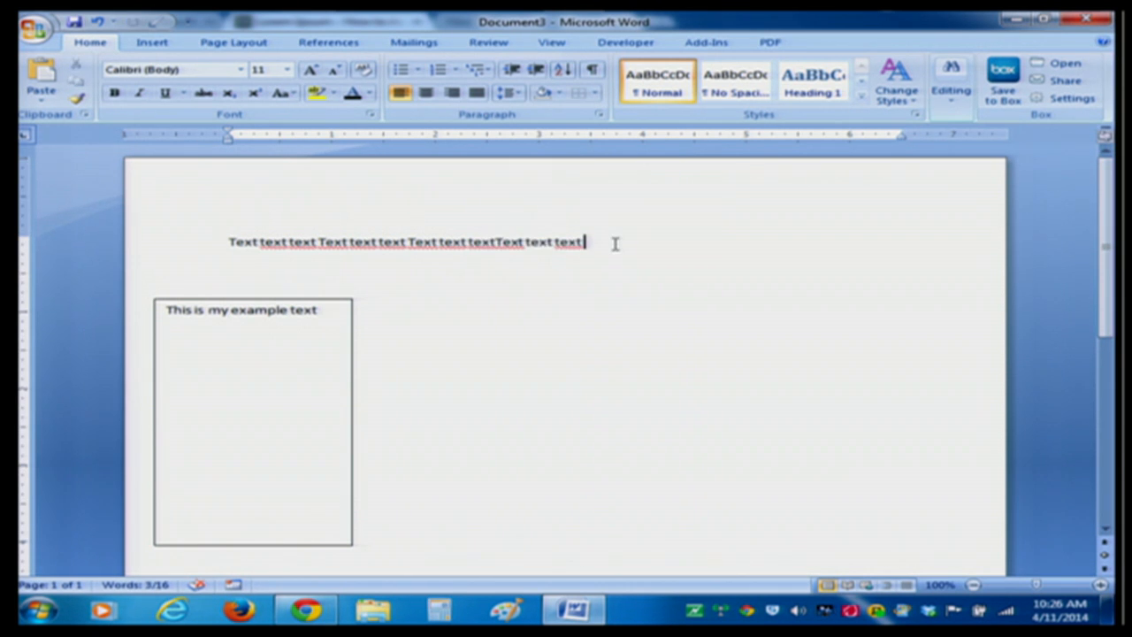
key(ctrl+v)
key(ctrl+v)
key(ctrl+v)
key(ctrl+v)
key(ctrl+v)
key(ctrl+v)
key(ctrl+v)
key(ctrl+v)
key(ctrl+v)
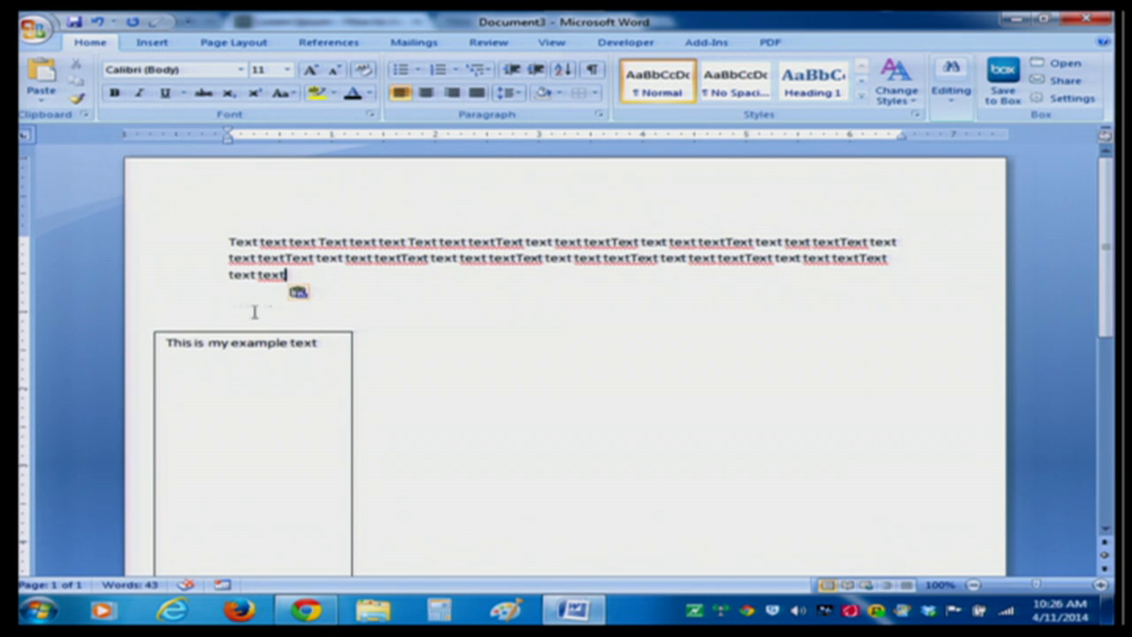
key(ctrl+v)
key(ctrl+v)
key(ctrl+v)
key(ctrl+v)
key(ctrl+v)
key(ctrl+v)
key(ctrl+v)
key(ctrl+v)
key(ctrl+v)
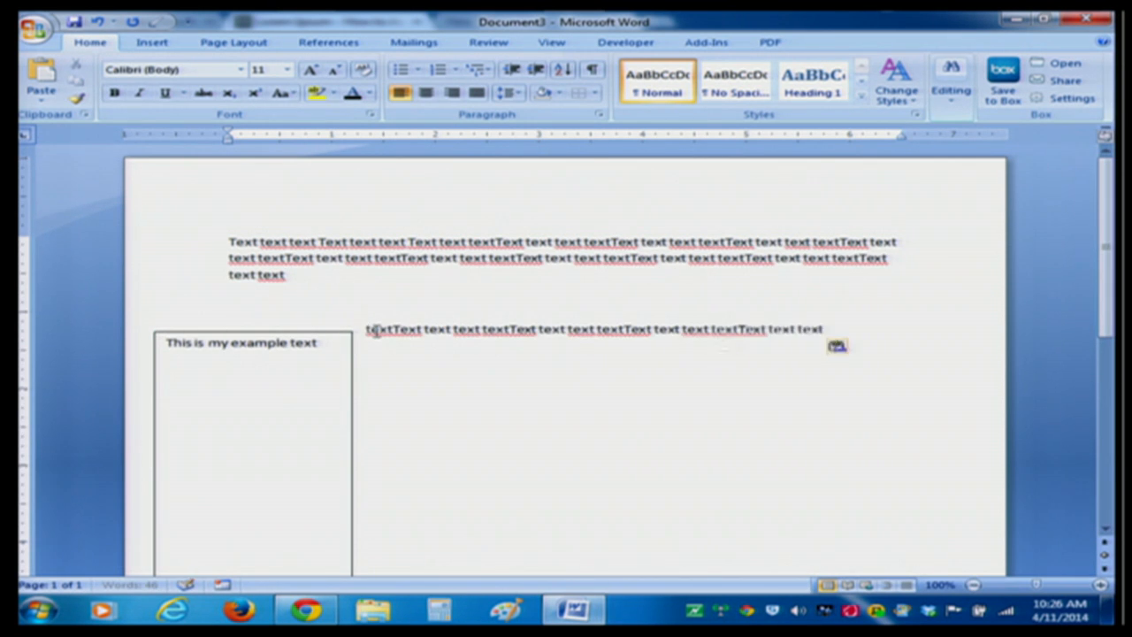
key(ctrl+v)
key(ctrl+v)
key(ctrl+v)
key(ctrl+v)
key(ctrl+v)
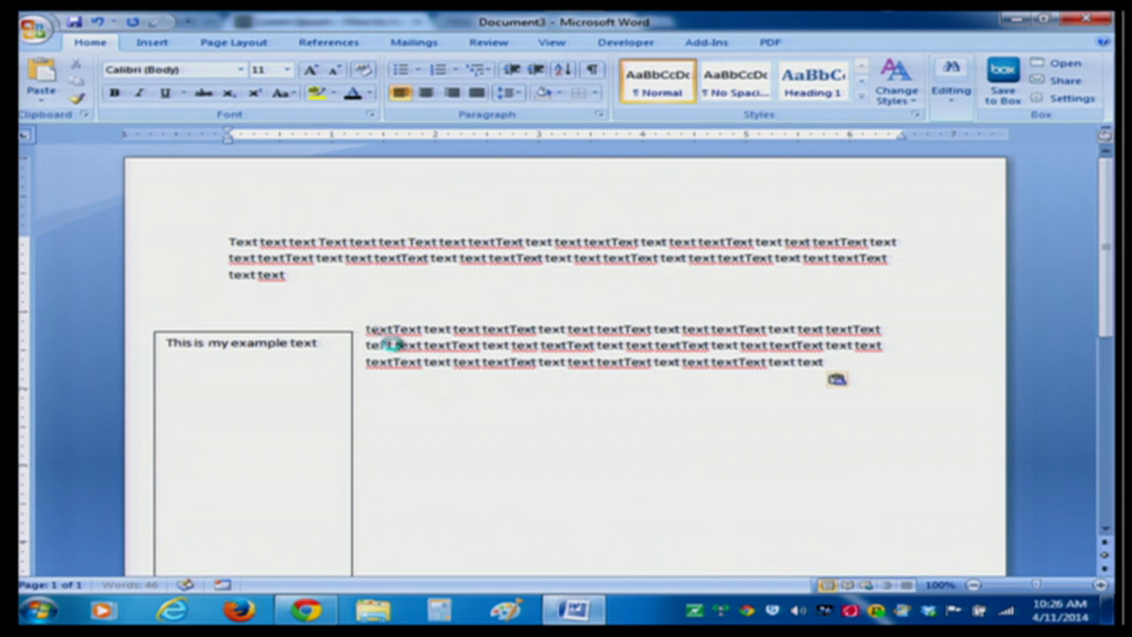